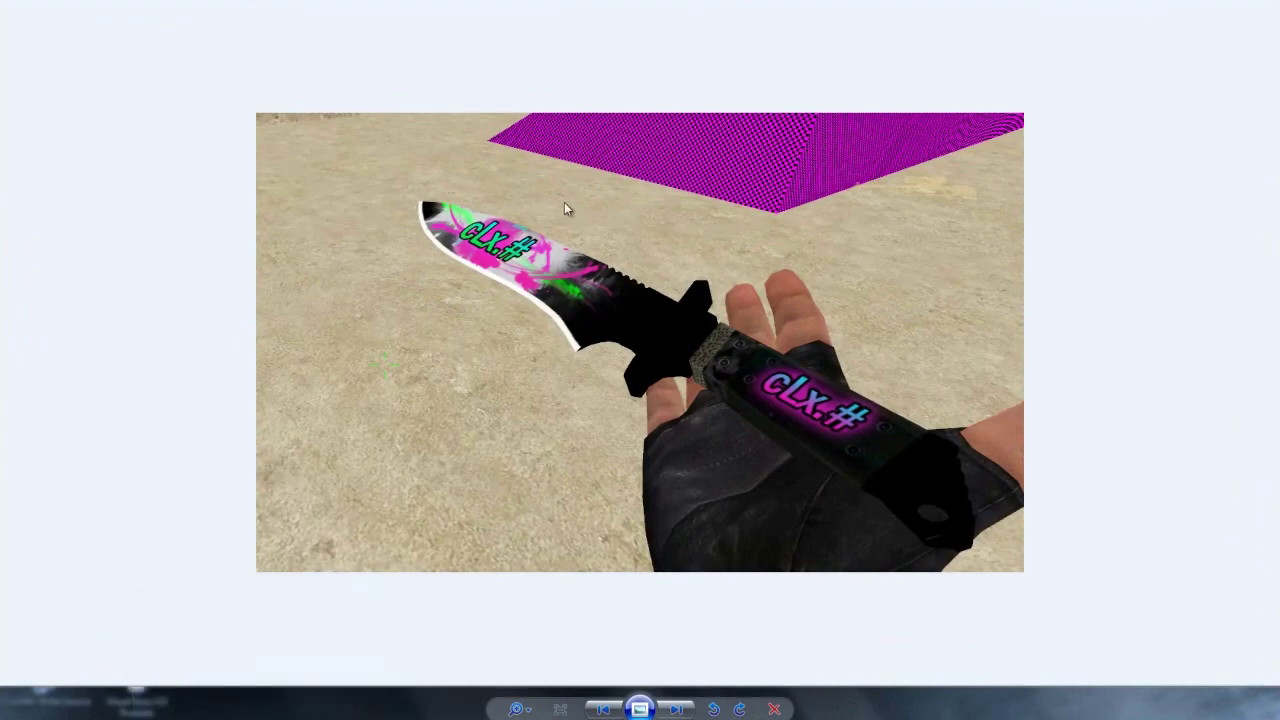
Close the knife picture and view the VTFEdit v1.2.5 download page on Nem's Tools in the browser.
{"action": "left_click", "coordinate": [1262, 2]}
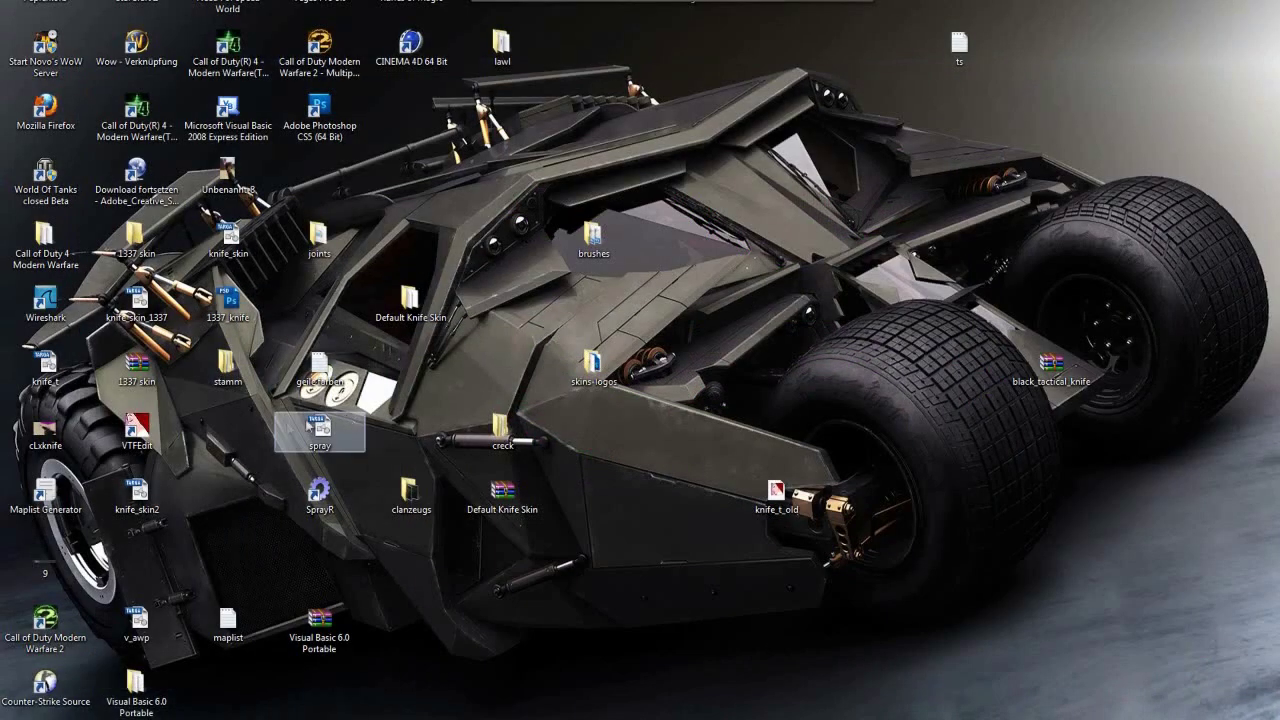
{"action": "mouse_move", "coordinate": [179, 717]}
{"action": "left_click", "coordinate": [151, 685]}
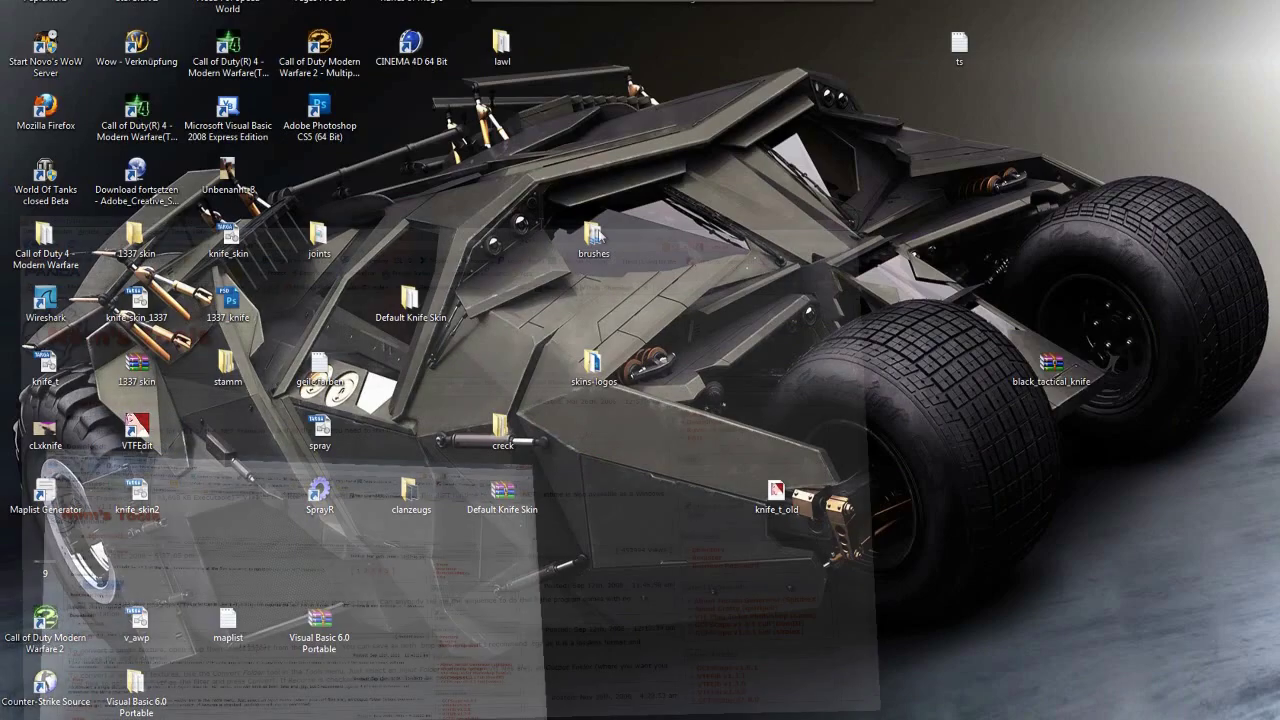
{"action": "left_click_drag", "start_coordinate": [418, 4], "coordinate": [264, 4]}
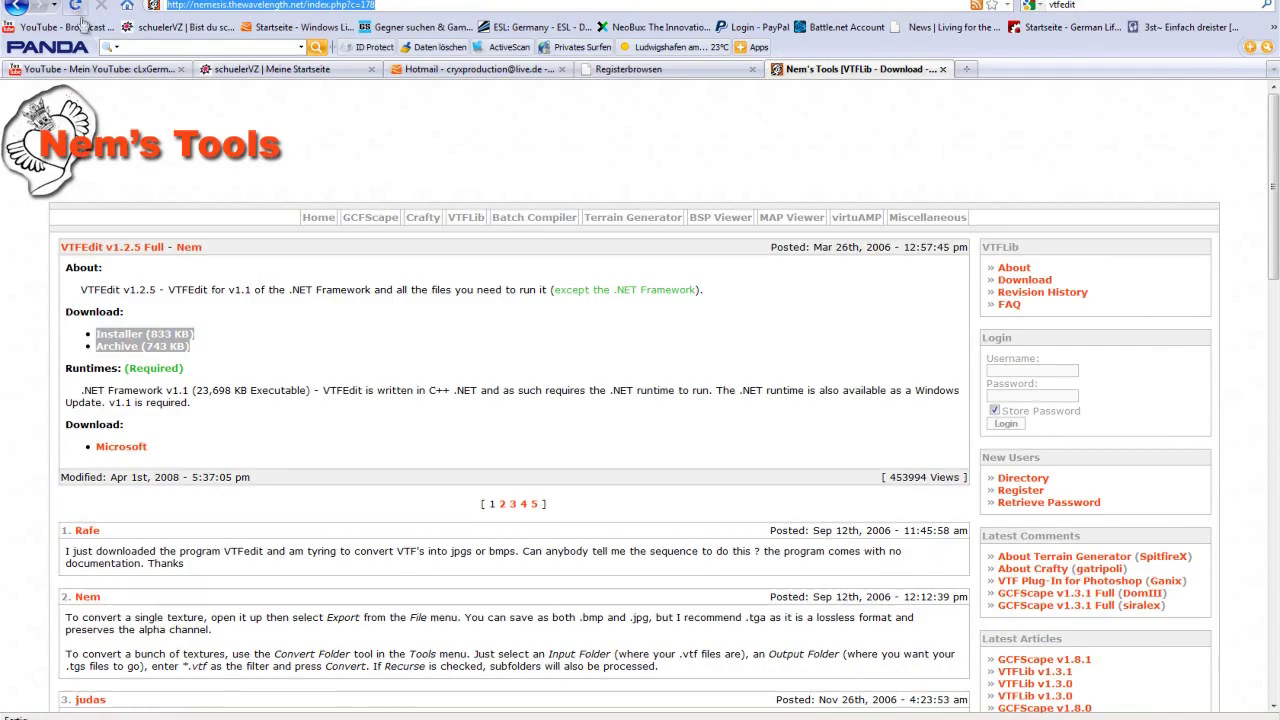
{"action": "left_click", "coordinate": [1190, 2]}
Open the black_tactical_knife archive from the desktop and preview its cs_office0000.jpg picture.
{"action": "double_click", "coordinate": [1069, 362]}
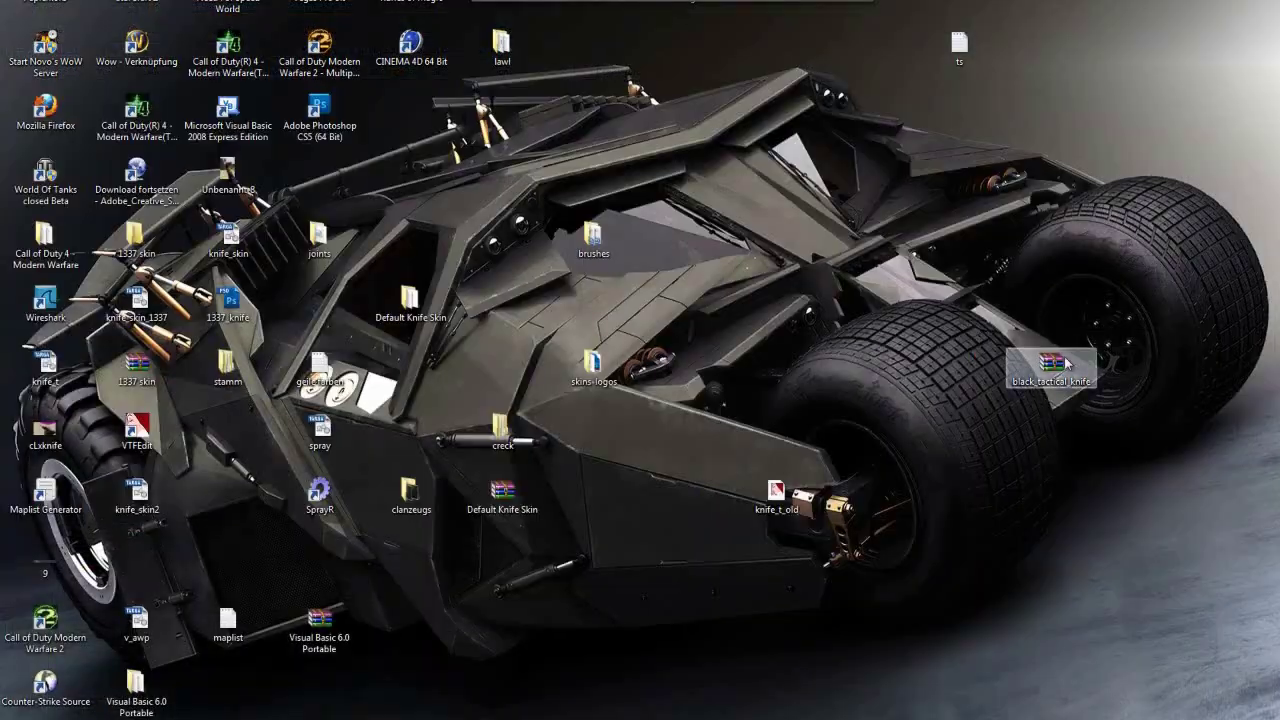
{"action": "left_click", "coordinate": [131, 603]}
{"action": "double_click", "coordinate": [131, 608]}
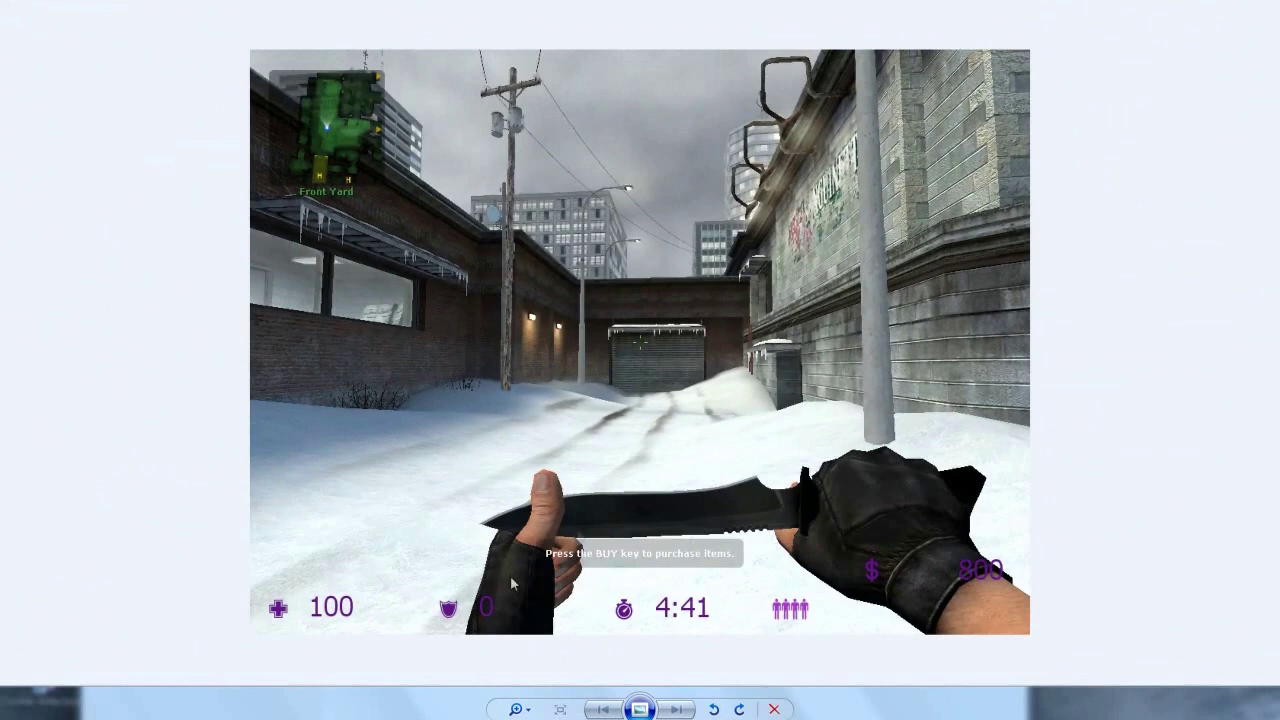
{"action": "mouse_move", "coordinate": [640, 716]}
{"action": "left_click", "coordinate": [560, 704]}
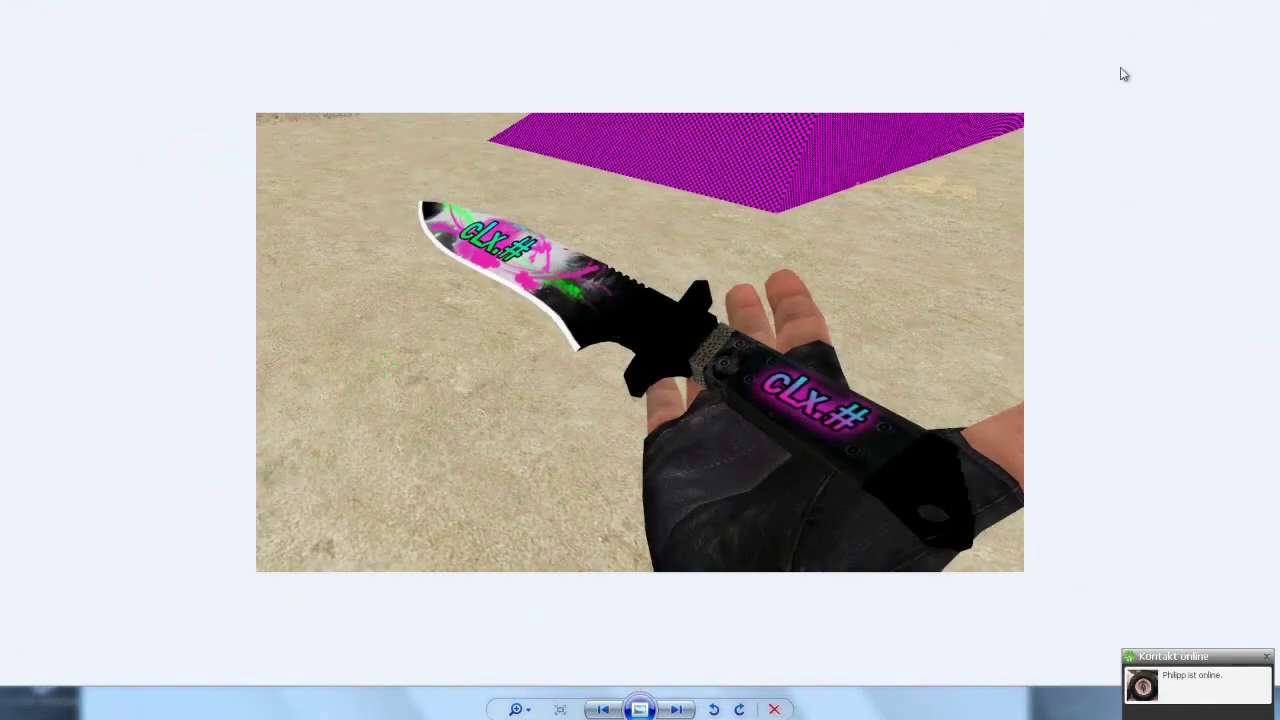
{"action": "left_click", "coordinate": [1262, 3]}
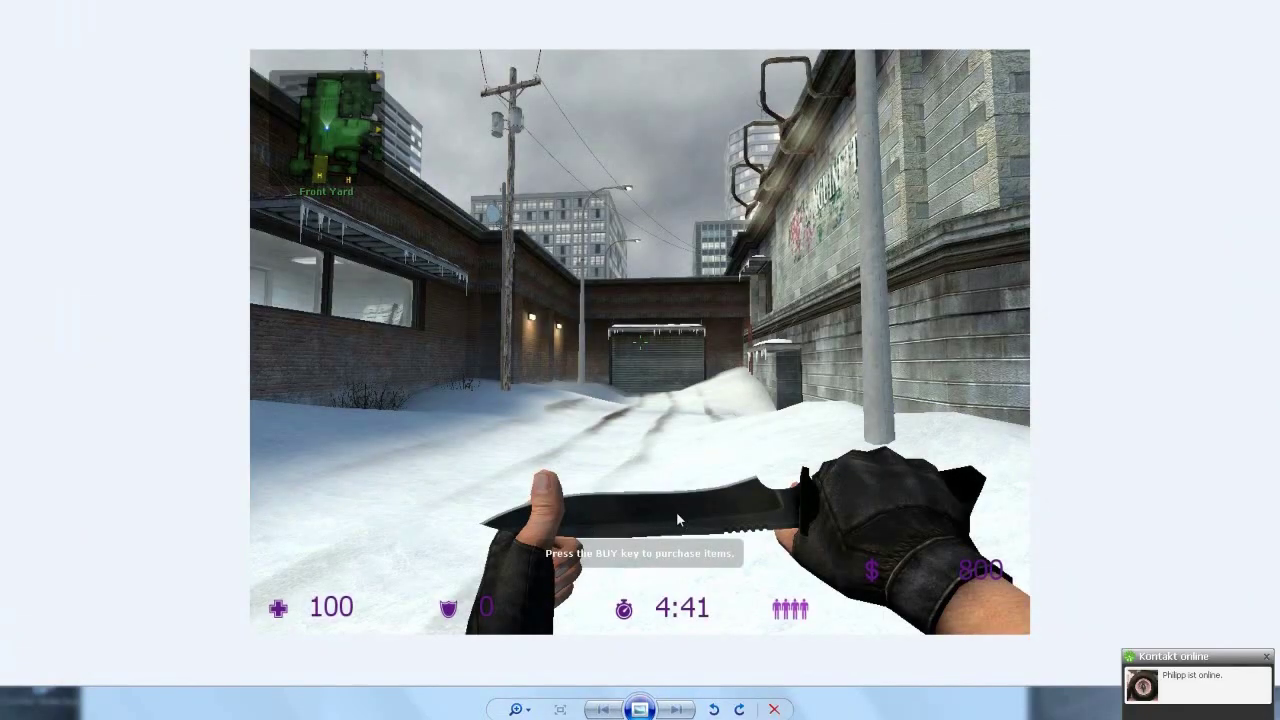
{"action": "left_click", "coordinate": [1262, 3]}
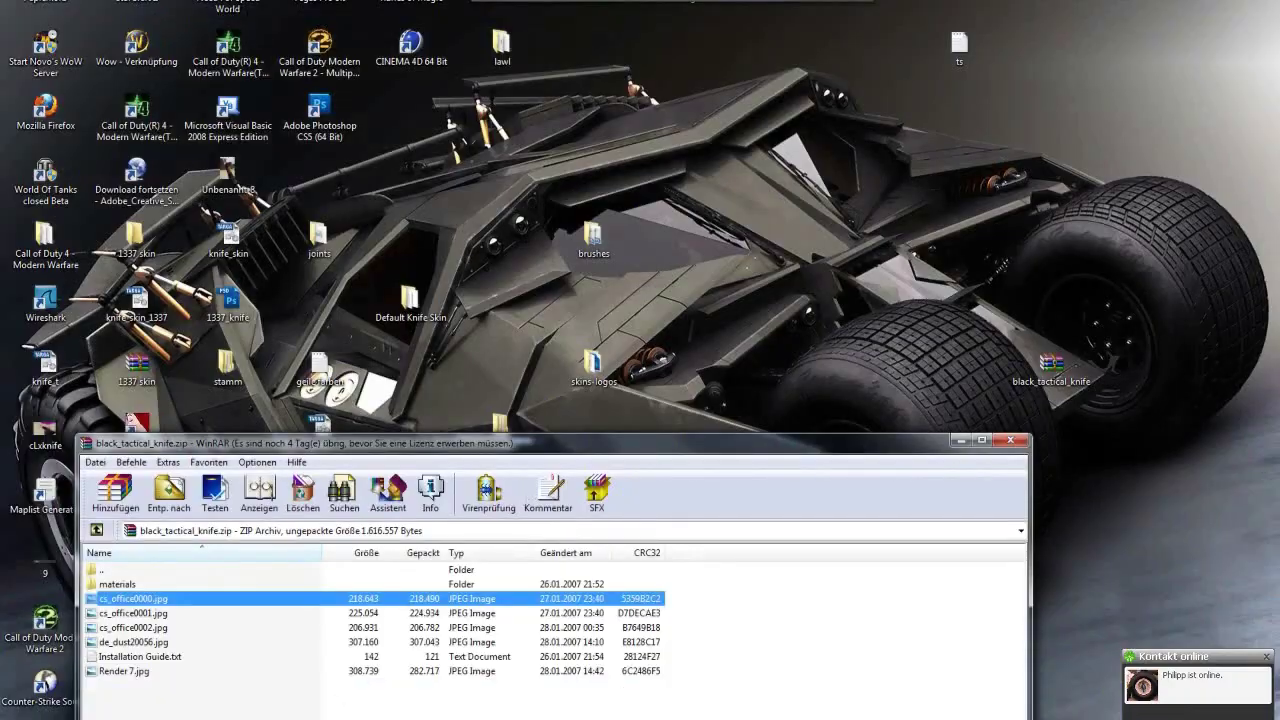
Switch to Photoshop and close 1337_knife.psd, Unbenannt-5, Unbenannt-4 and Unbenannt-3 without saving changes.
{"action": "left_click", "coordinate": [410, 718]}
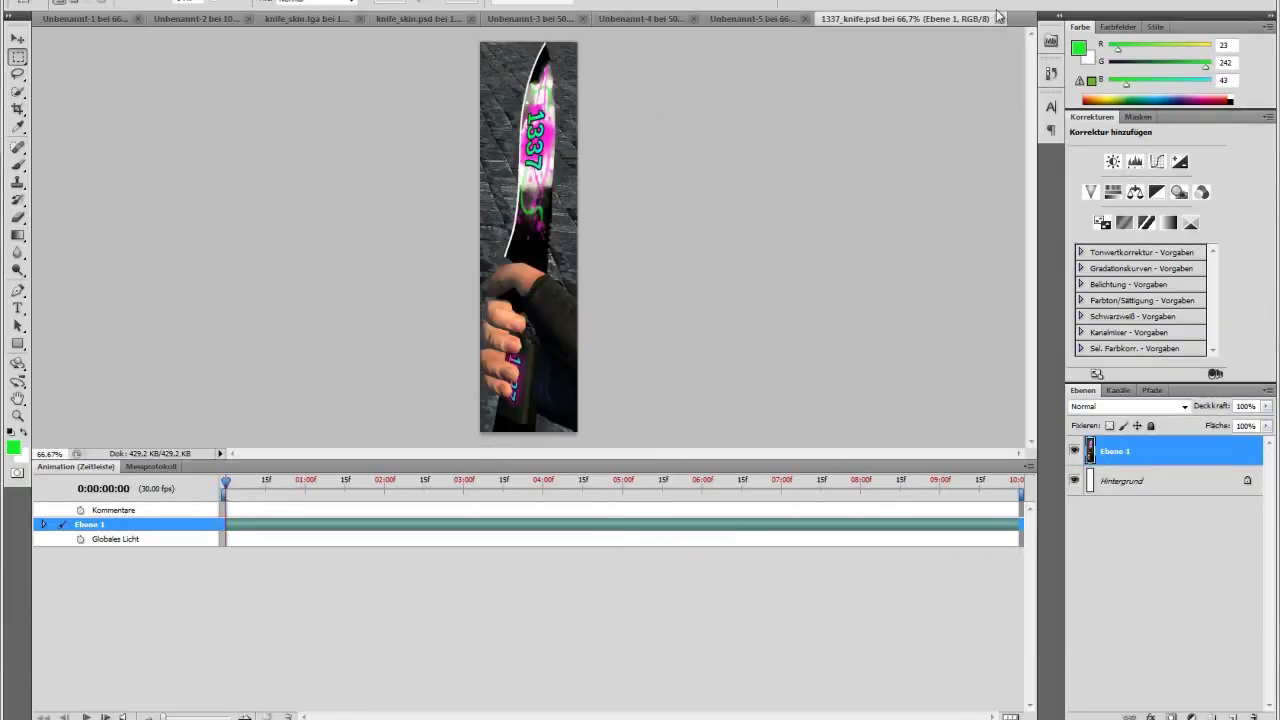
{"action": "left_click", "coordinate": [999, 19]}
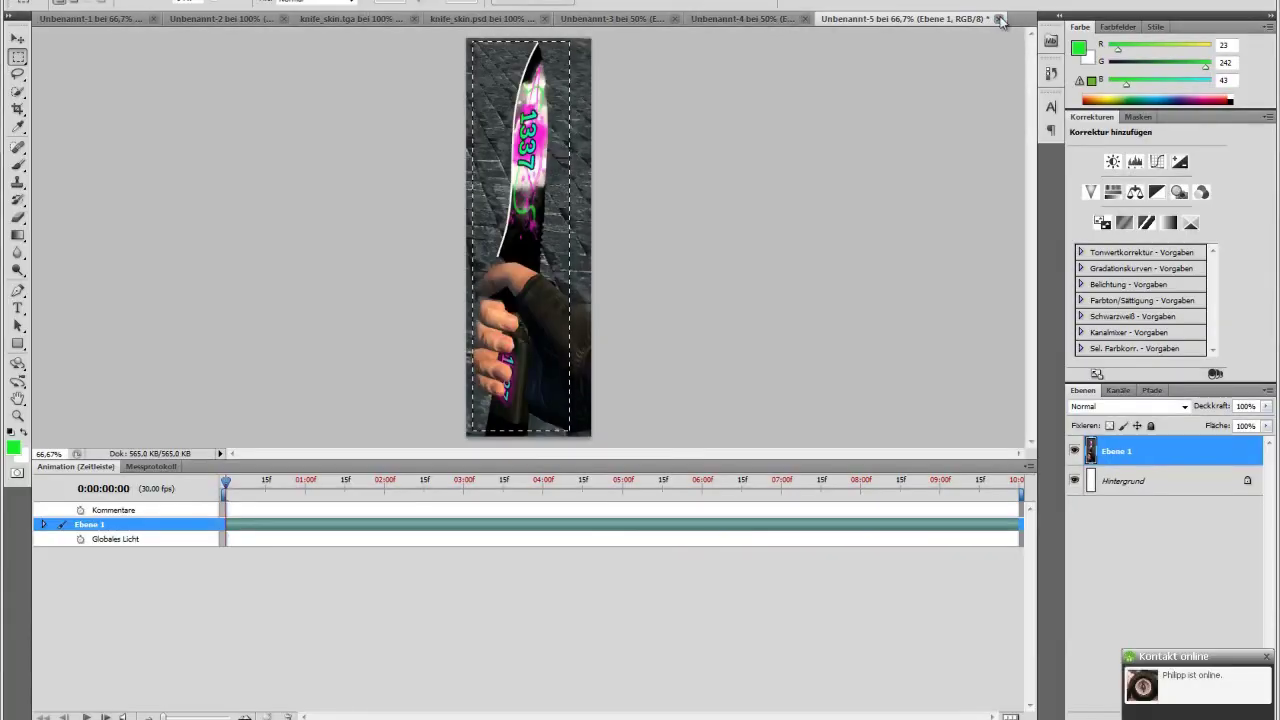
{"action": "key", "text": "ctrl+w"}
{"action": "left_click", "coordinate": [642, 260]}
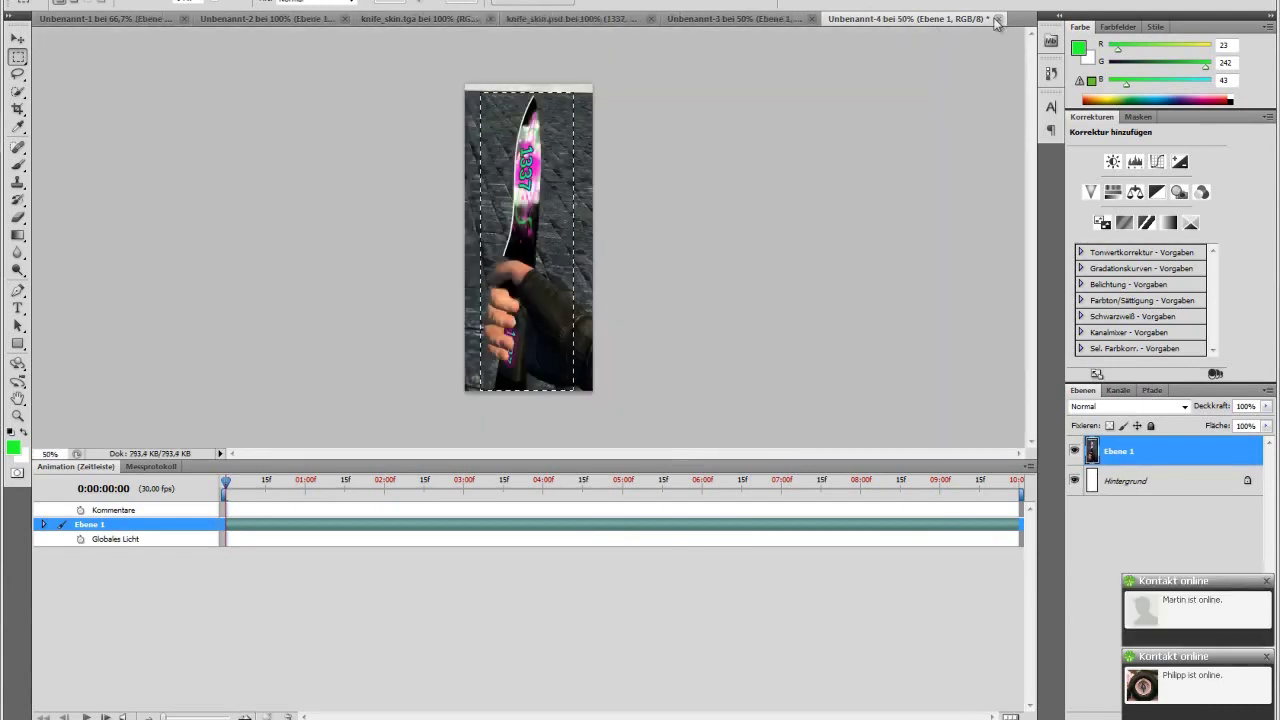
{"action": "key", "text": "ctrl+w"}
{"action": "left_click", "coordinate": [661, 266]}
{"action": "key", "text": "ctrl+w"}
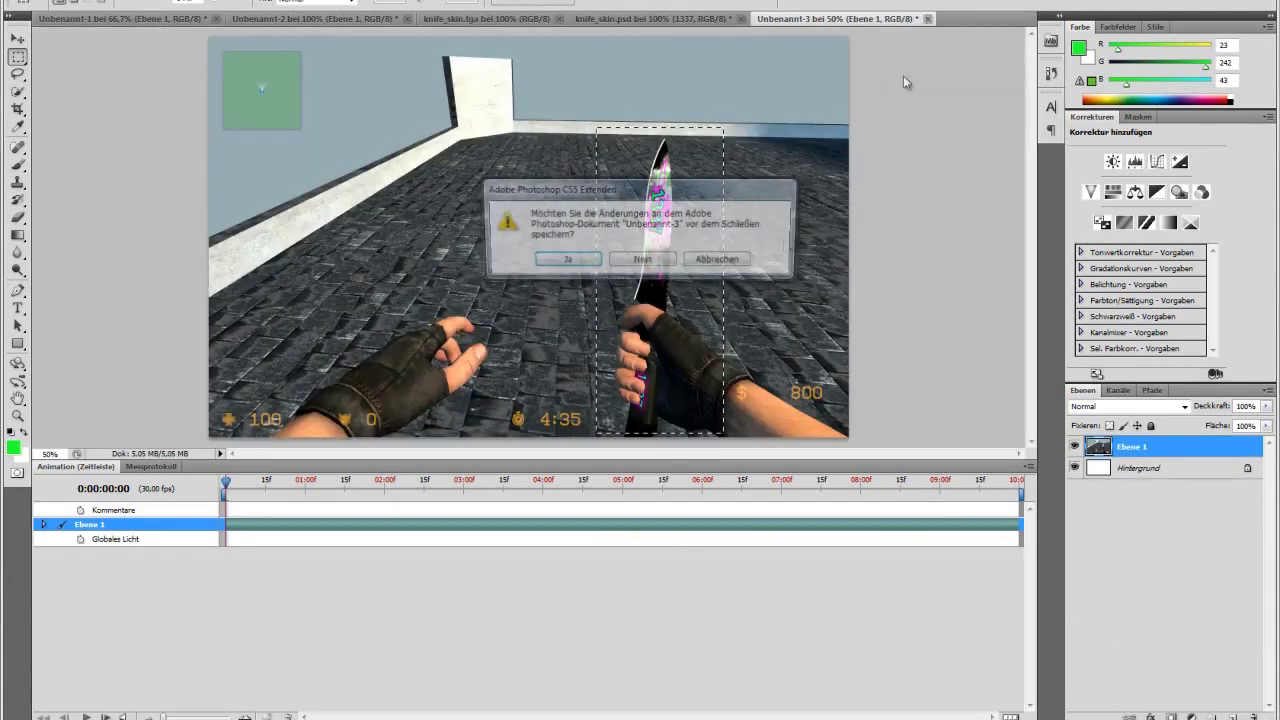
{"action": "left_click", "coordinate": [639, 264]}
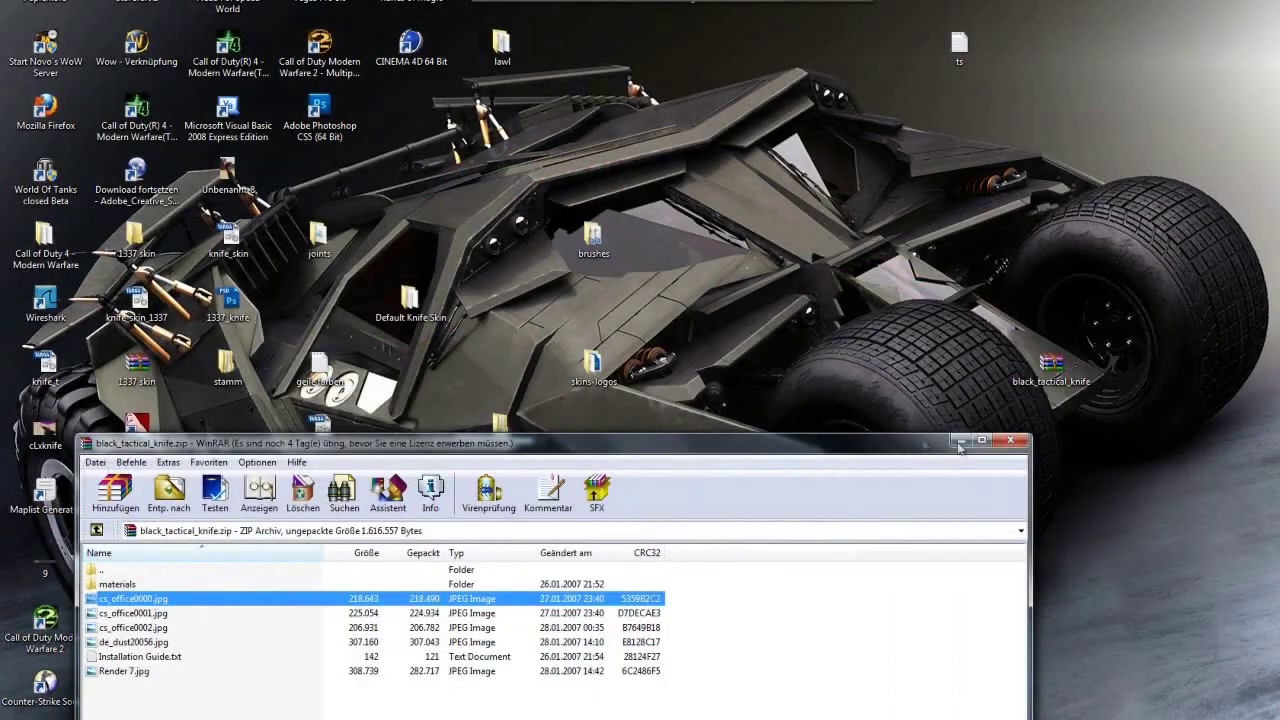
Extract the materials folder from the black_tactical_knife archive to the desktop.
{"action": "left_click", "coordinate": [958, 443]}
{"action": "left_click_drag", "start_coordinate": [651, 424], "coordinate": [688, 494]}
{"action": "left_click_drag", "start_coordinate": [606, 430], "coordinate": [652, 526]}
{"action": "double_click", "coordinate": [1050, 365]}
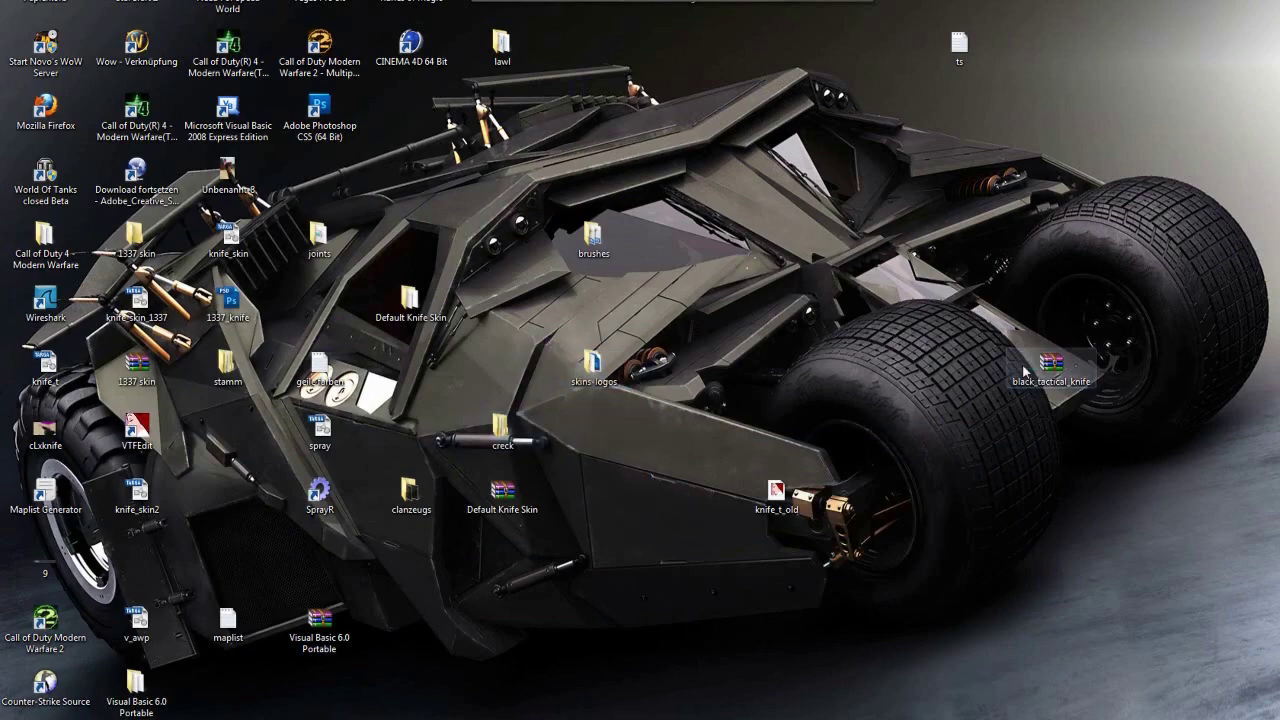
{"action": "double_click", "coordinate": [160, 226]}
{"action": "double_click", "coordinate": [150, 213]}
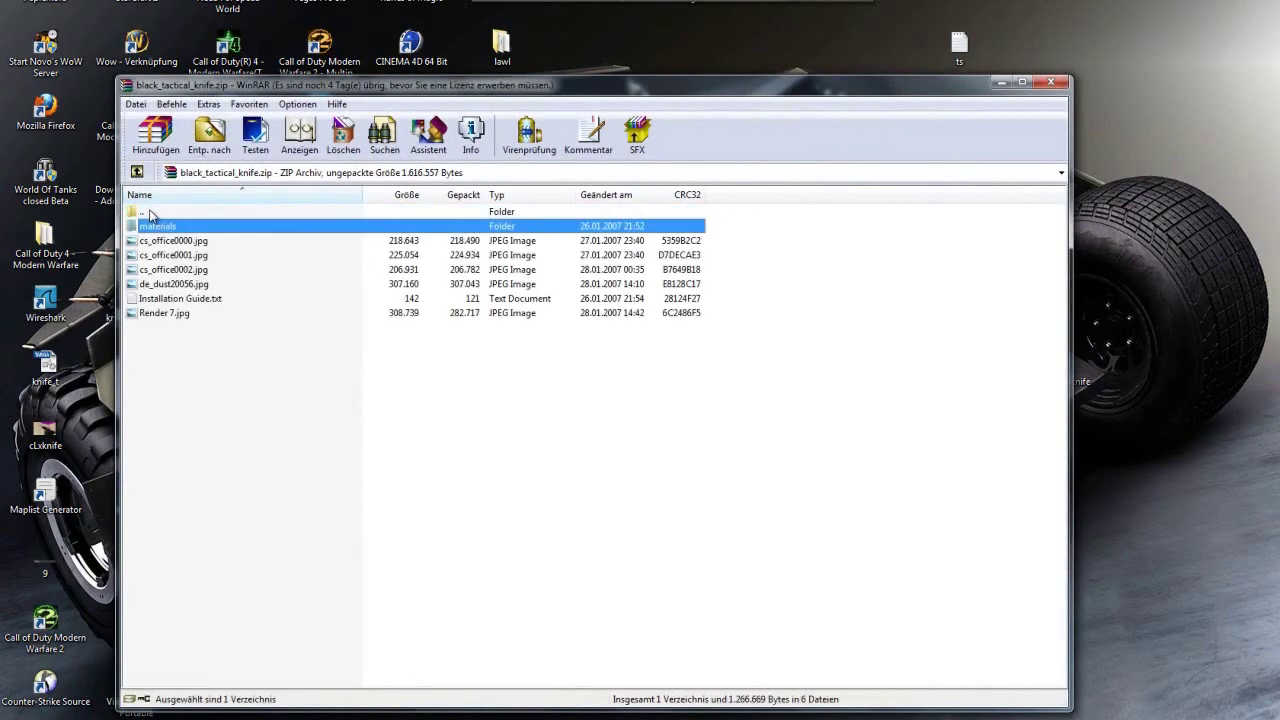
{"action": "left_click_drag", "start_coordinate": [318, 80], "coordinate": [866, 76]}
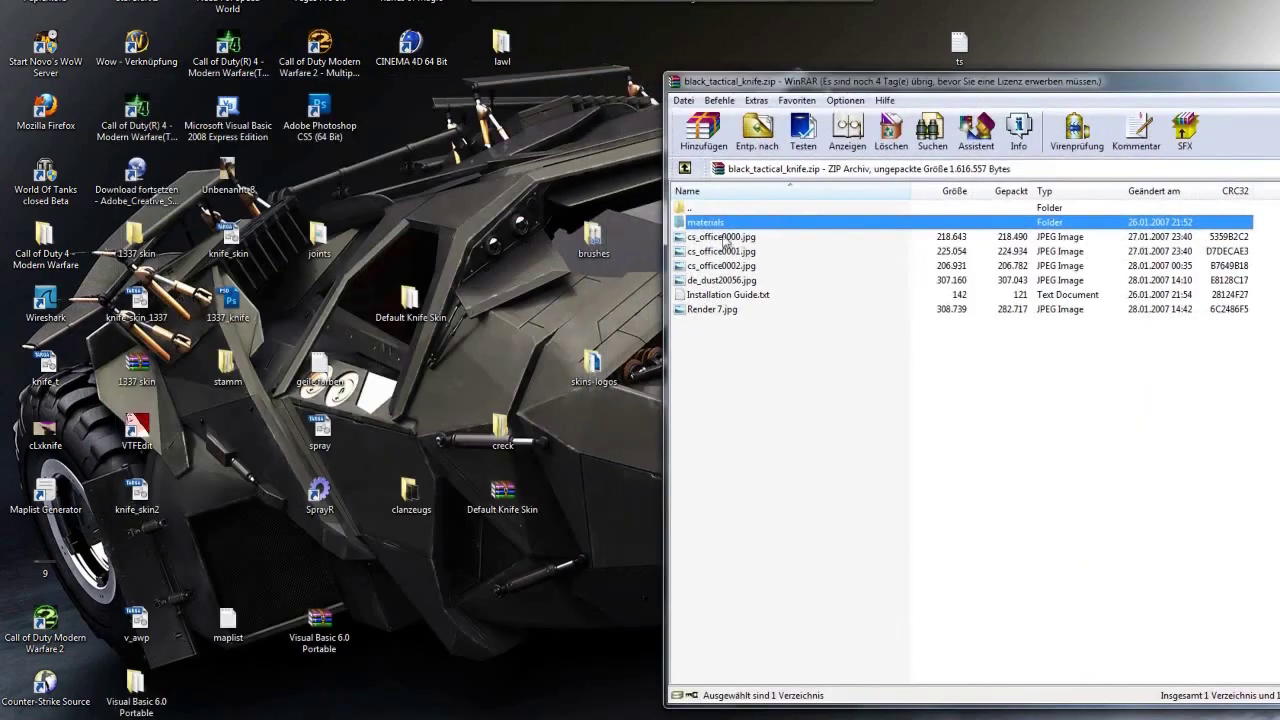
{"action": "left_click_drag", "start_coordinate": [492, 218], "coordinate": [452, 198]}
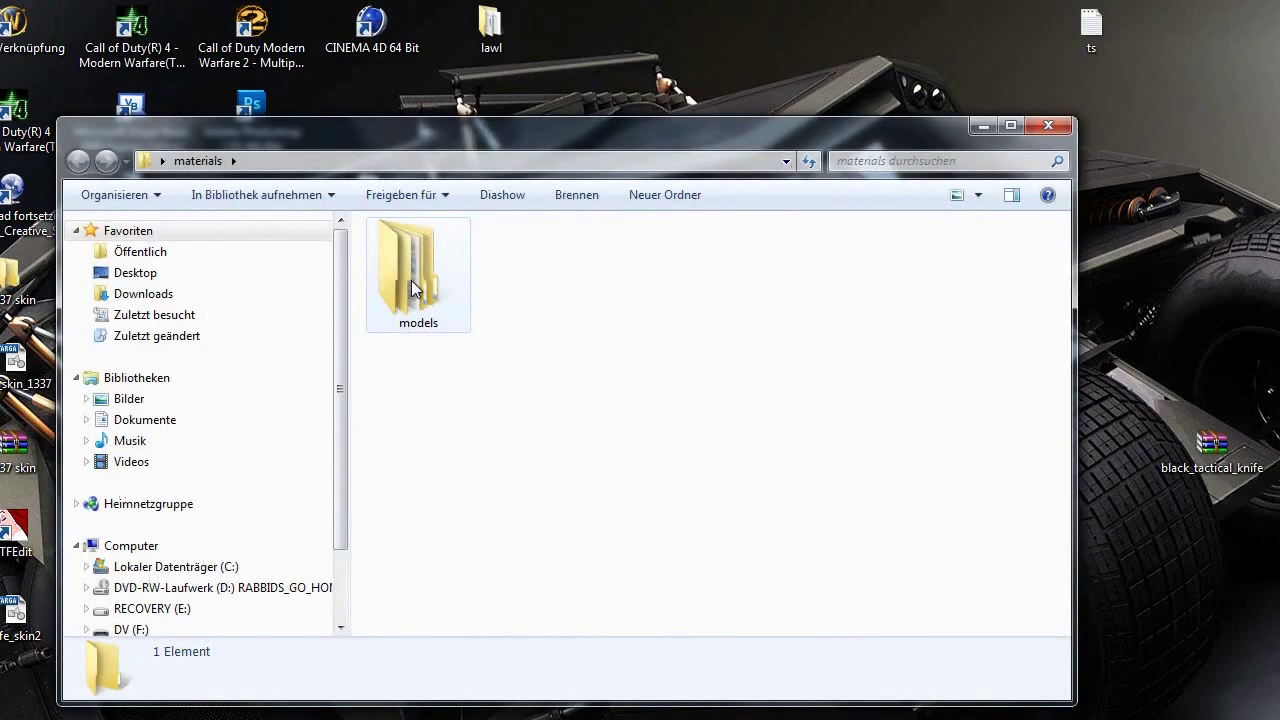
Browse the extracted materials folder through models, weapons and v_models into the knife_t folder.
{"action": "double_click", "coordinate": [414, 284]}
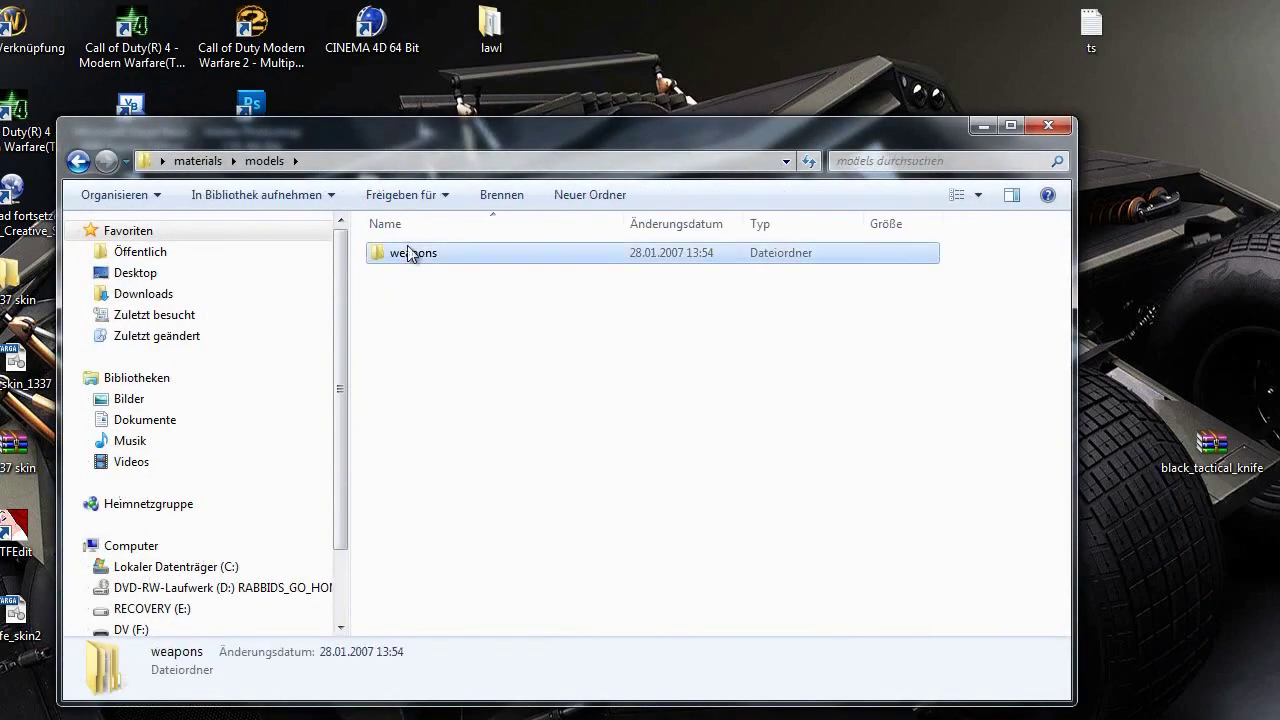
{"action": "double_click", "coordinate": [411, 252]}
{"action": "double_click", "coordinate": [414, 254]}
{"action": "key", "text": "BackSpace"}
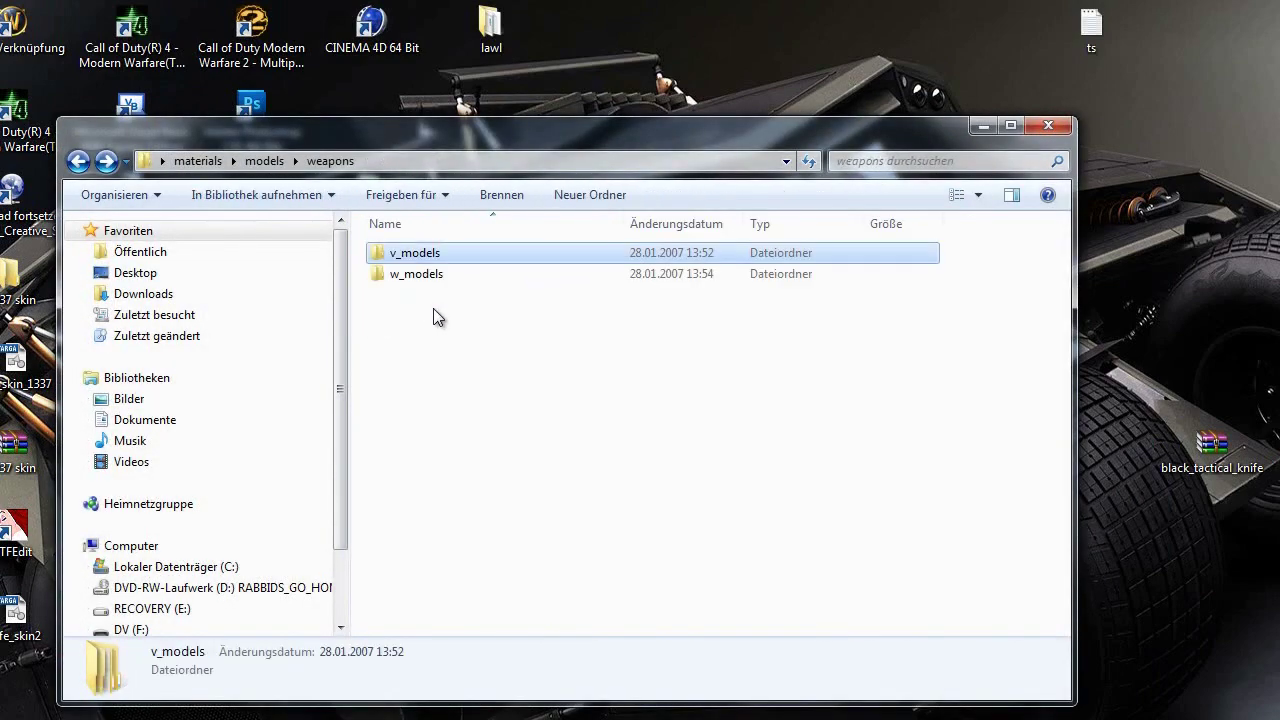
{"action": "key", "text": "Return"}
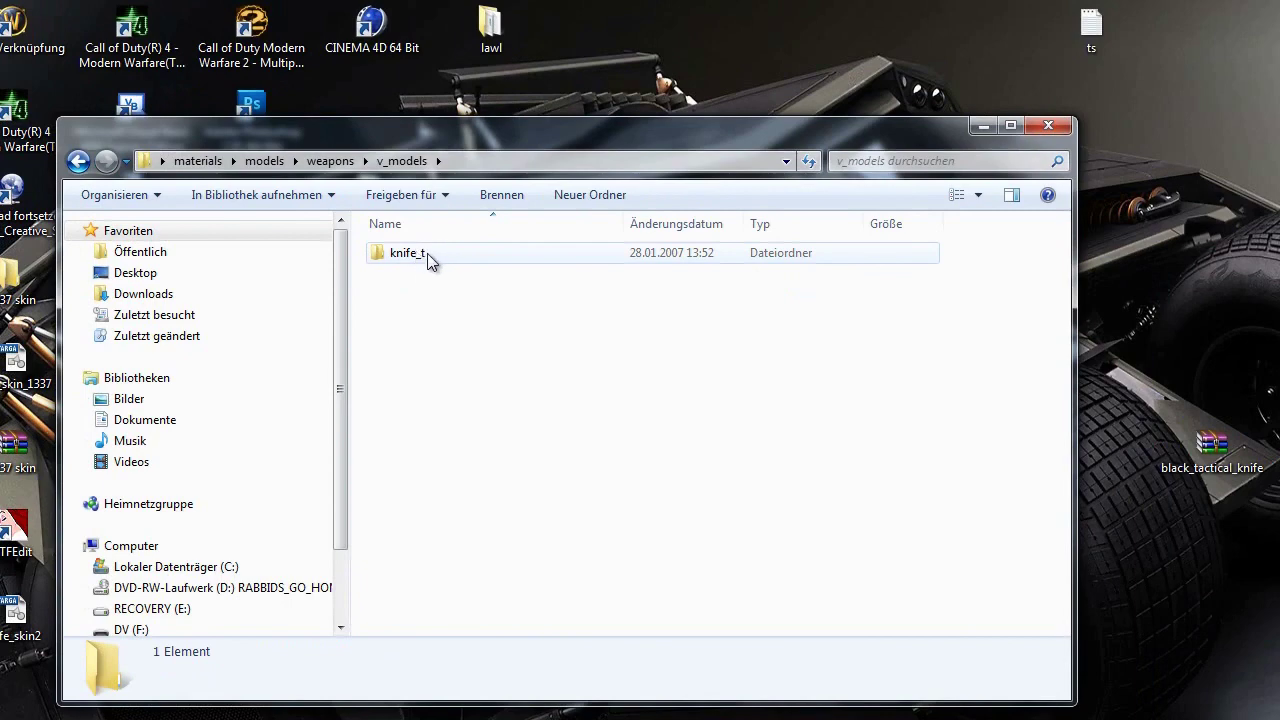
{"action": "key", "text": "BackSpace"}
{"action": "key", "text": "BackSpace"}
{"action": "key", "text": "BackSpace"}
{"action": "double_click", "coordinate": [435, 278]}
{"action": "left_click", "coordinate": [408, 259]}
{"action": "double_click", "coordinate": [408, 257]}
{"action": "double_click", "coordinate": [412, 256]}
{"action": "double_click", "coordinate": [416, 257]}
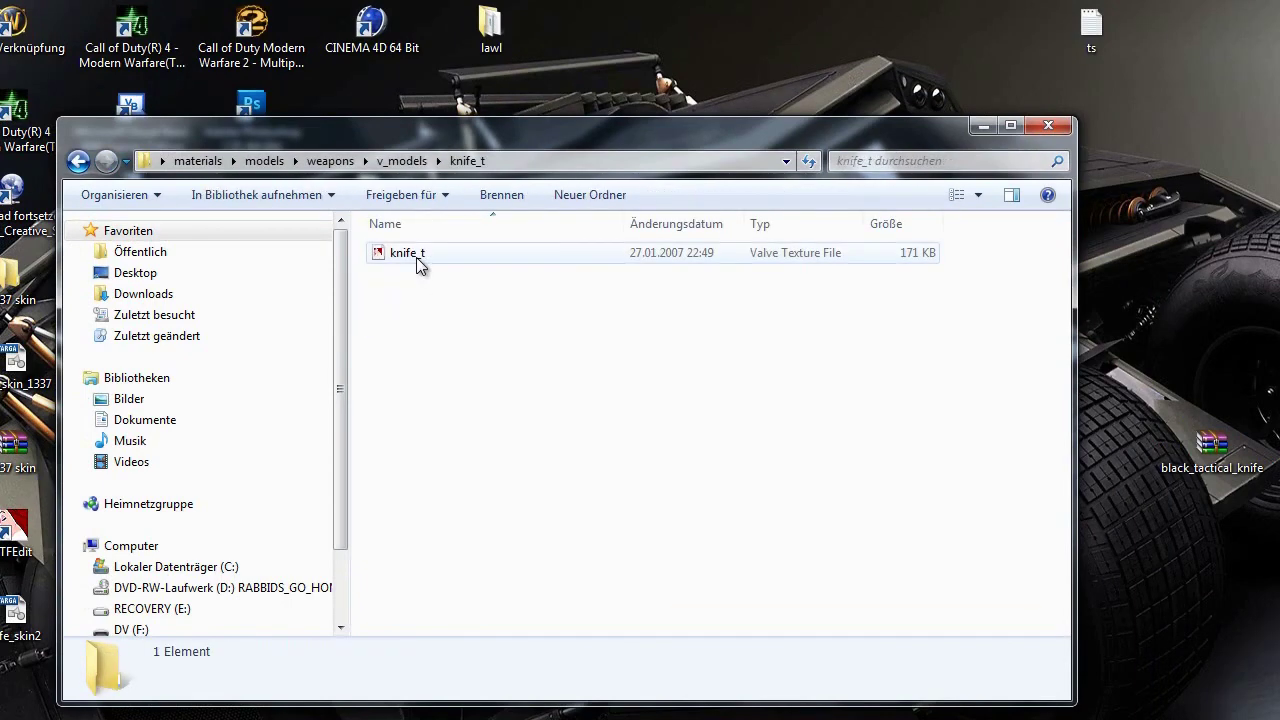
Open the knife_t texture in VTFEdit and export it as the TGA file knife_t into the 1337 skin folder.
{"action": "left_click", "coordinate": [416, 257]}
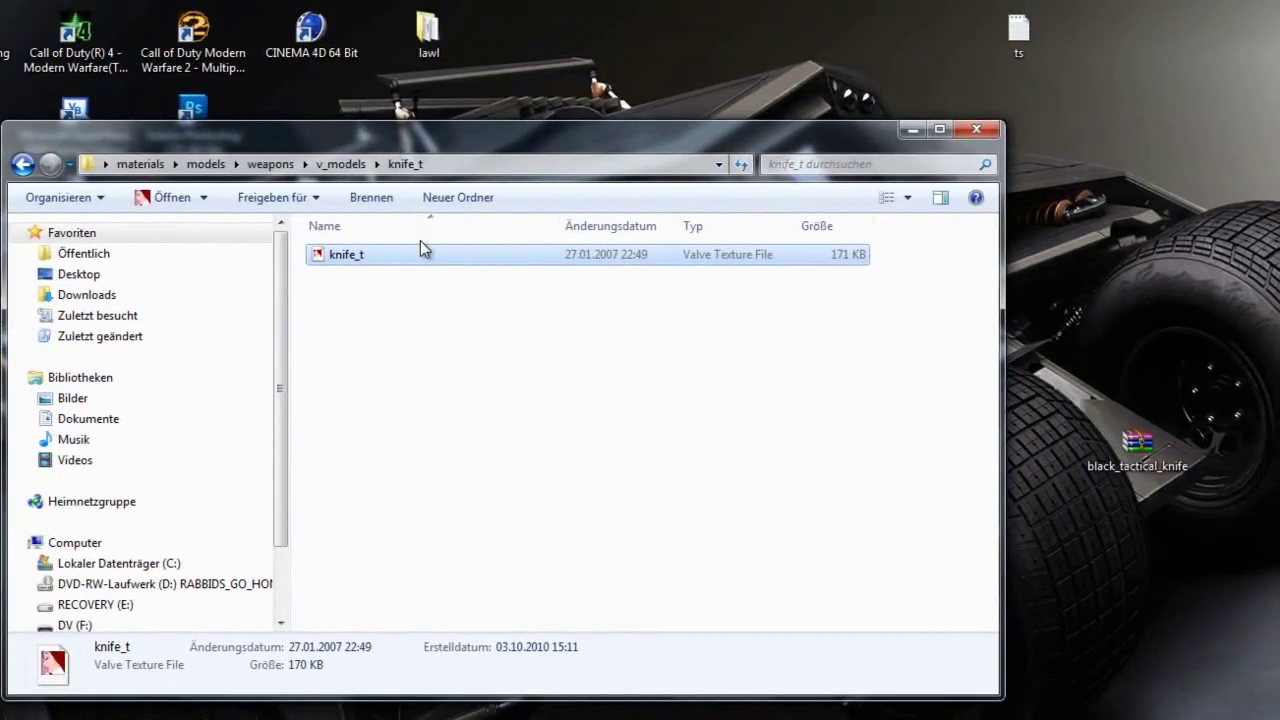
{"action": "double_click", "coordinate": [420, 250]}
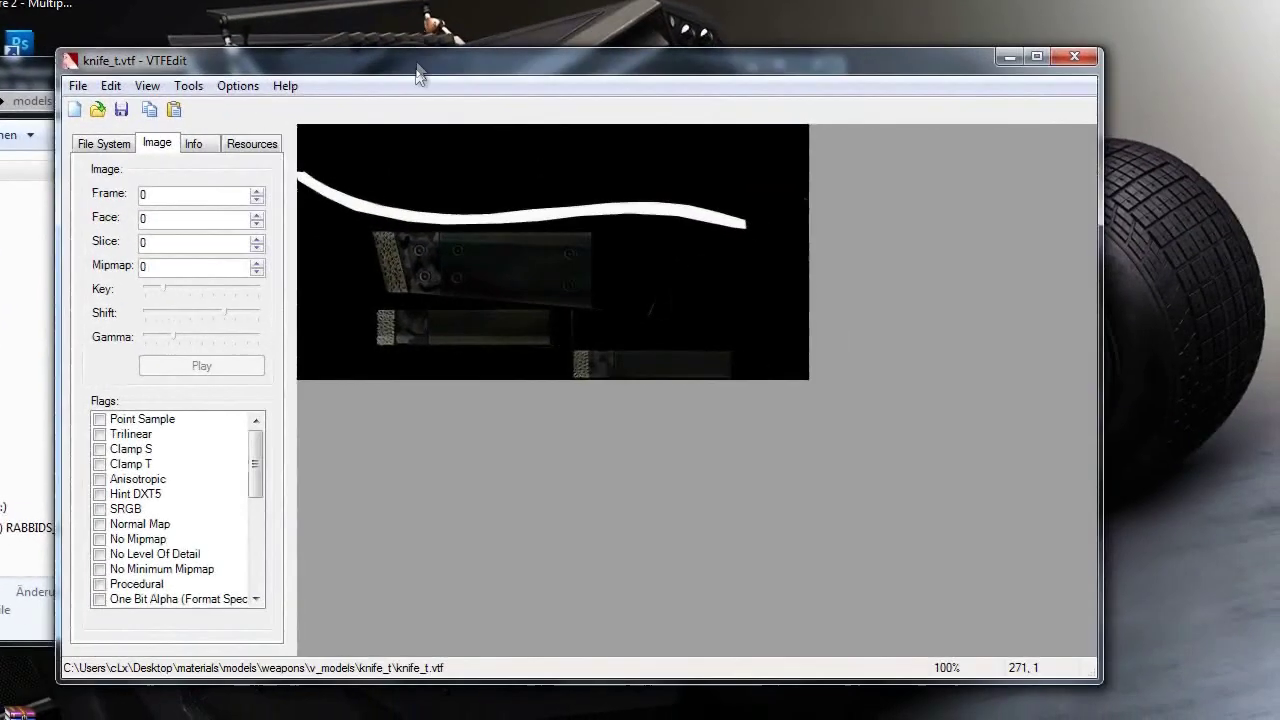
{"action": "left_click_drag", "start_coordinate": [418, 75], "coordinate": [641, 76]}
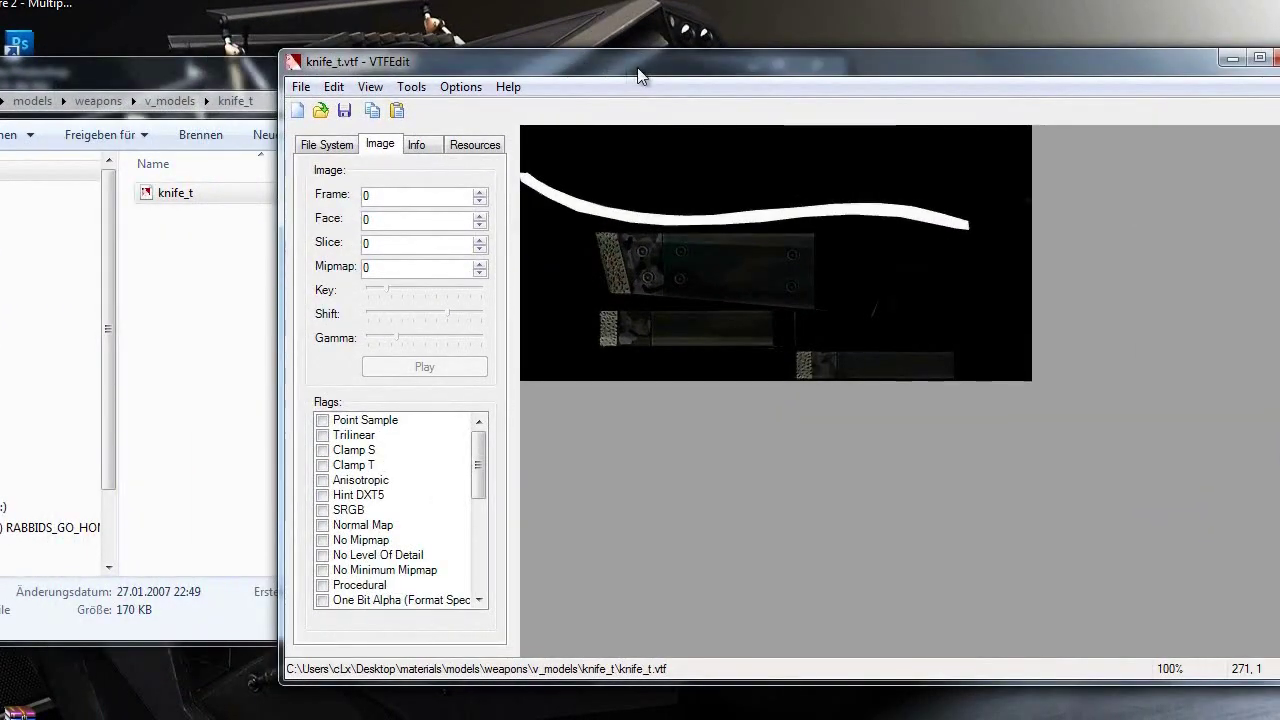
{"action": "left_click", "coordinate": [301, 88]}
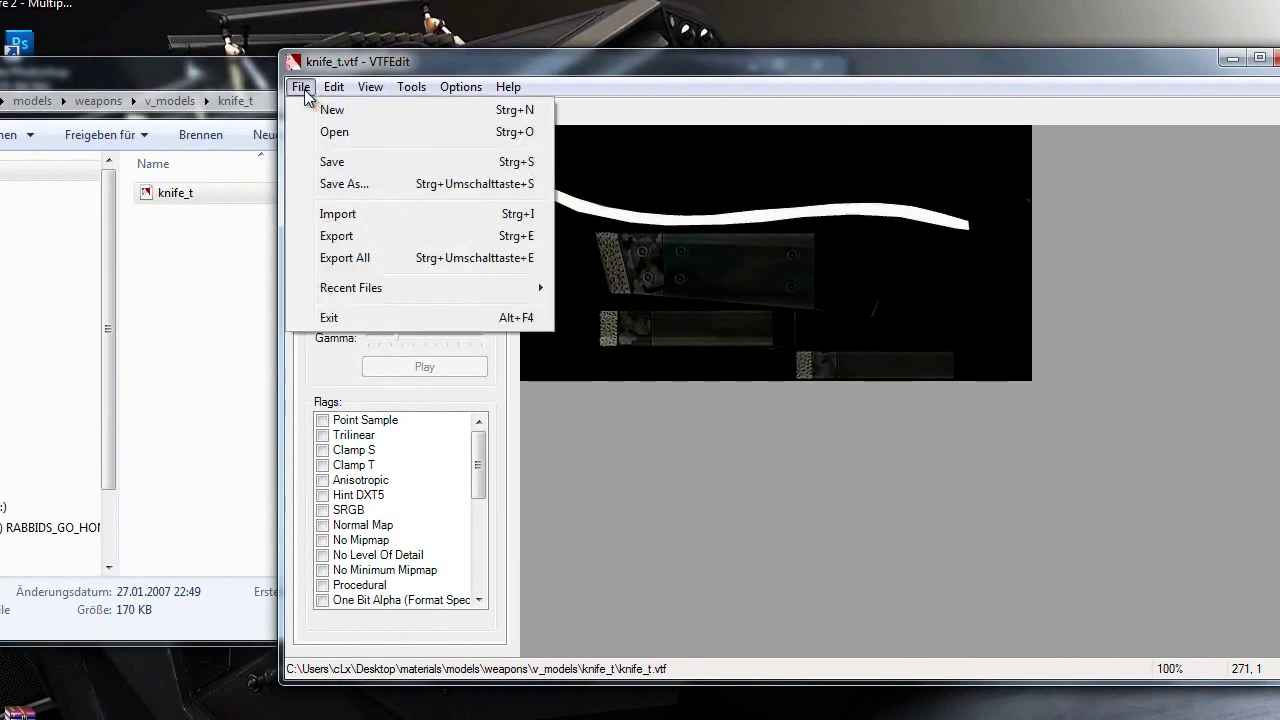
{"action": "left_click", "coordinate": [347, 243]}
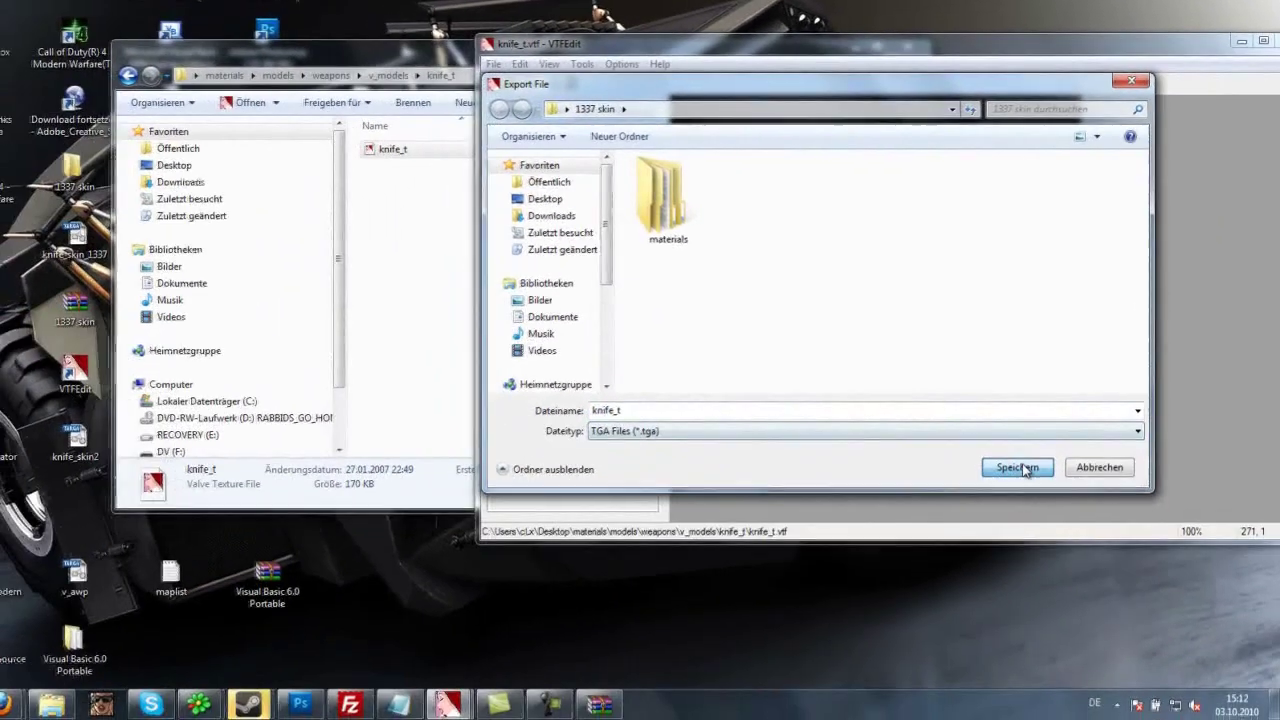
{"action": "left_click", "coordinate": [953, 588]}
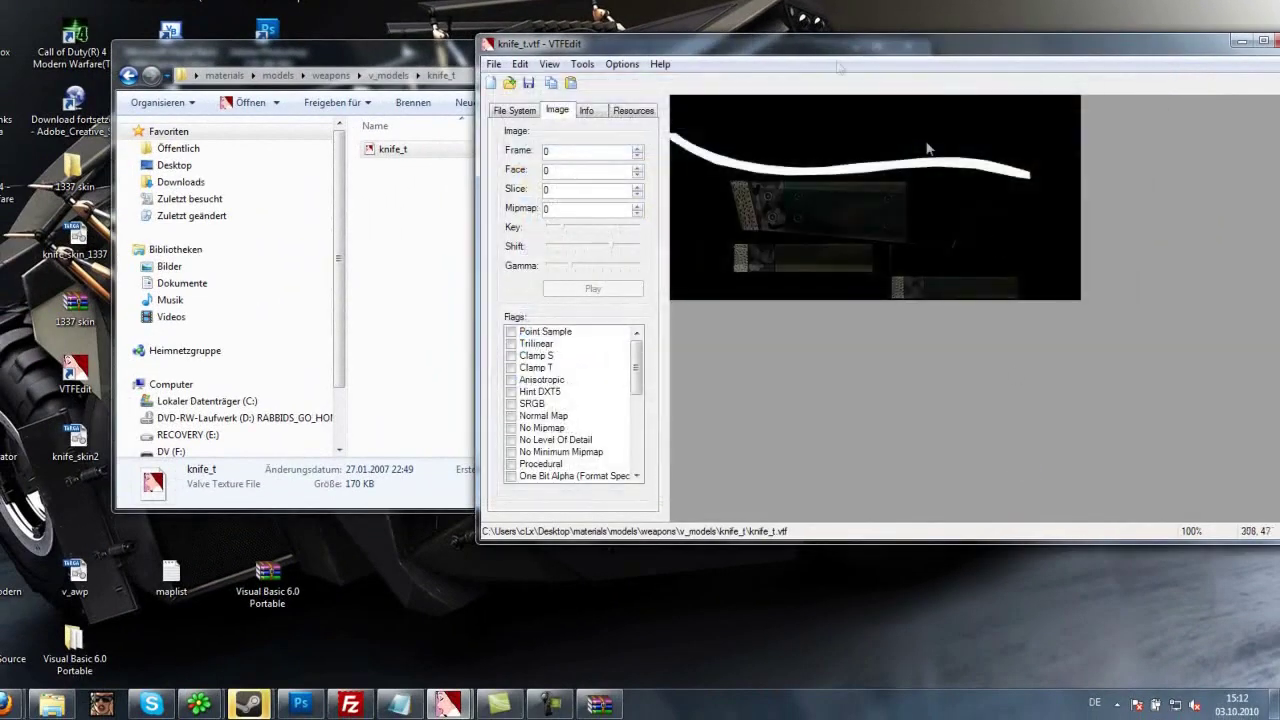
{"action": "left_click_drag", "start_coordinate": [869, 50], "coordinate": [974, 206]}
{"action": "left_click_drag", "start_coordinate": [886, 100], "coordinate": [497, 297]}
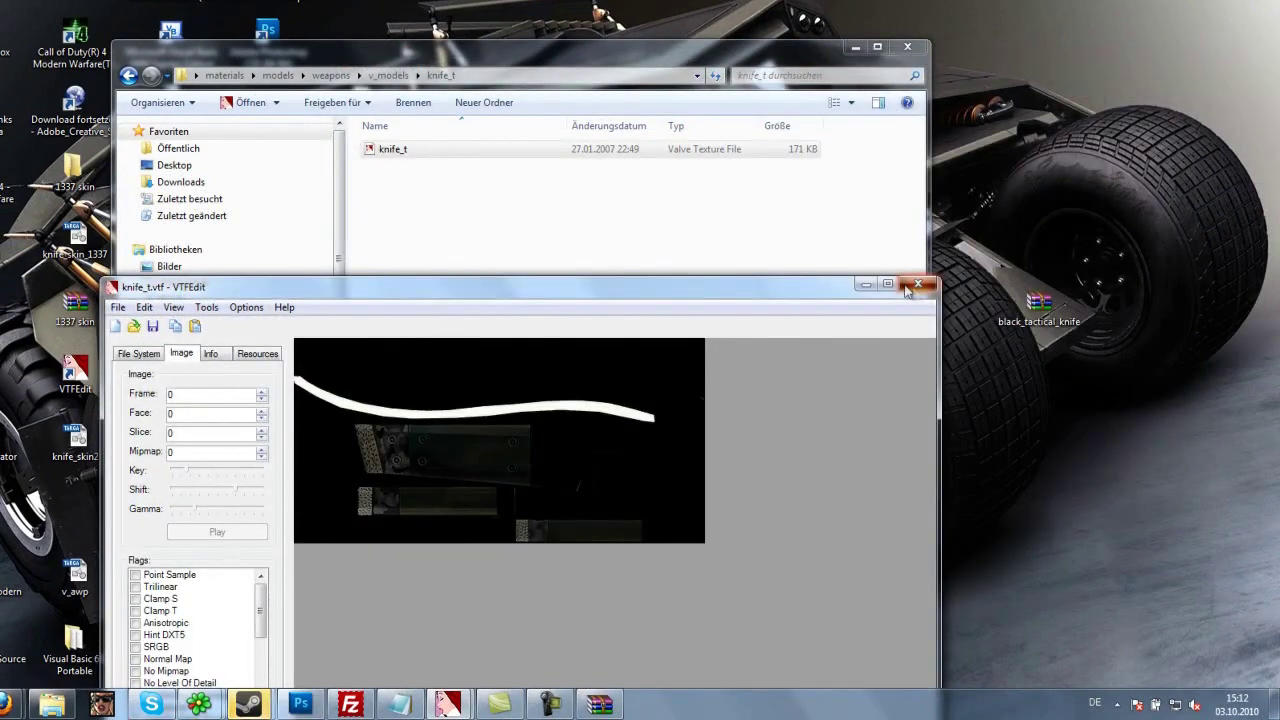
{"action": "left_click", "coordinate": [909, 287]}
Reopen the knife_t texture from the extracted folders in VTFEdit and close the other VTFEdit window holding the 1337 texture.
{"action": "key", "text": "BackSpace"}
{"action": "key", "text": "BackSpace"}
{"action": "key", "text": "BackSpace"}
{"action": "double_click", "coordinate": [422, 178]}
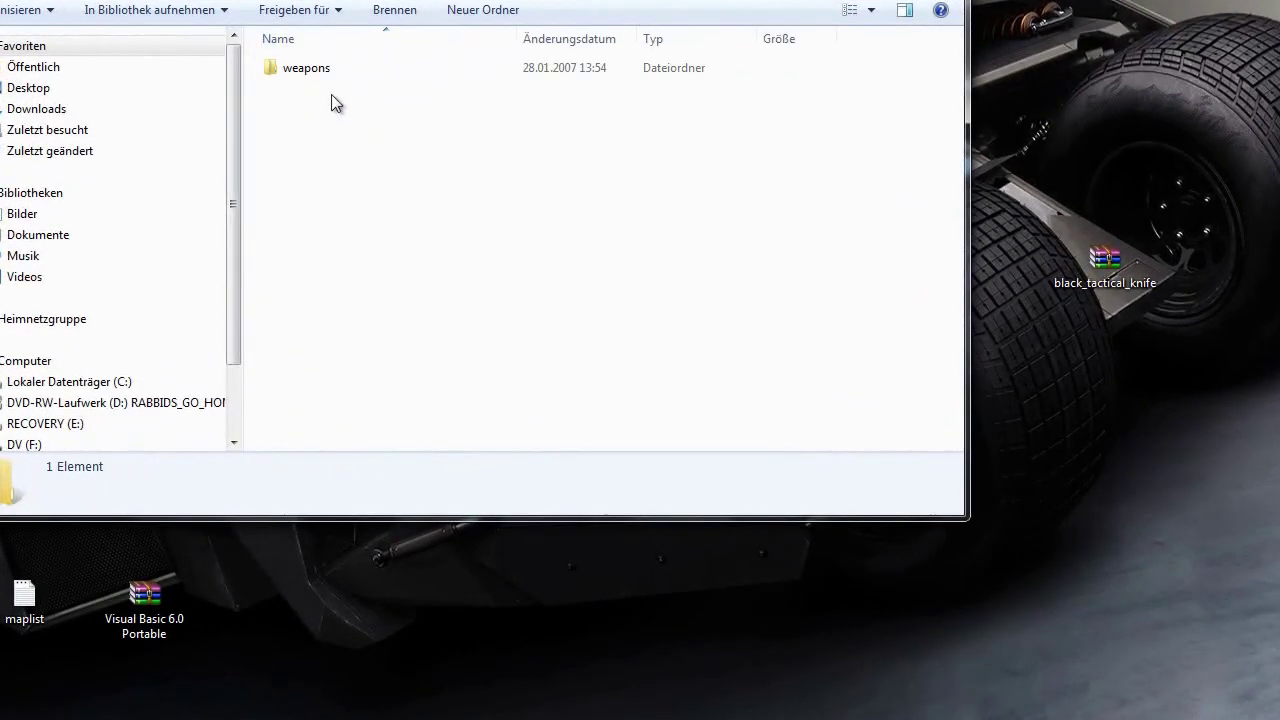
{"action": "left_click_drag", "start_coordinate": [401, 0], "coordinate": [567, 78]}
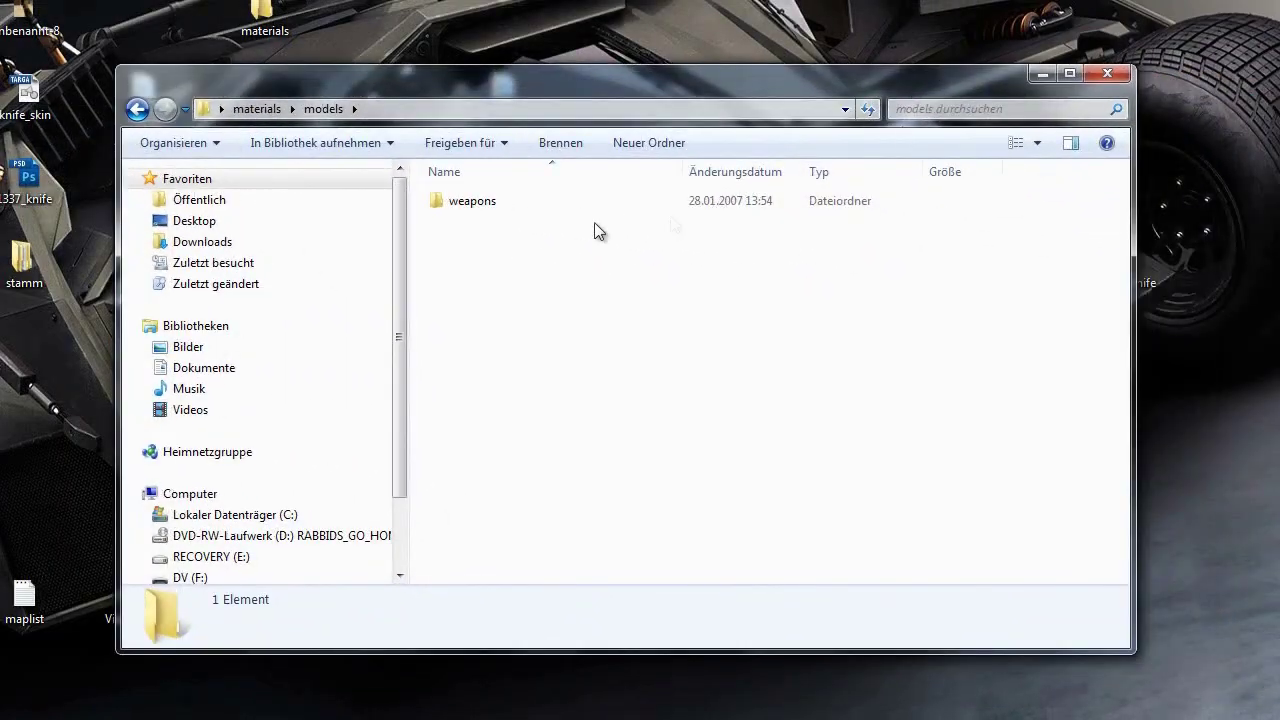
{"action": "left_click", "coordinate": [535, 200]}
{"action": "double_click", "coordinate": [535, 200]}
{"action": "double_click", "coordinate": [535, 200]}
{"action": "double_click", "coordinate": [535, 200]}
{"action": "left_click", "coordinate": [530, 201]}
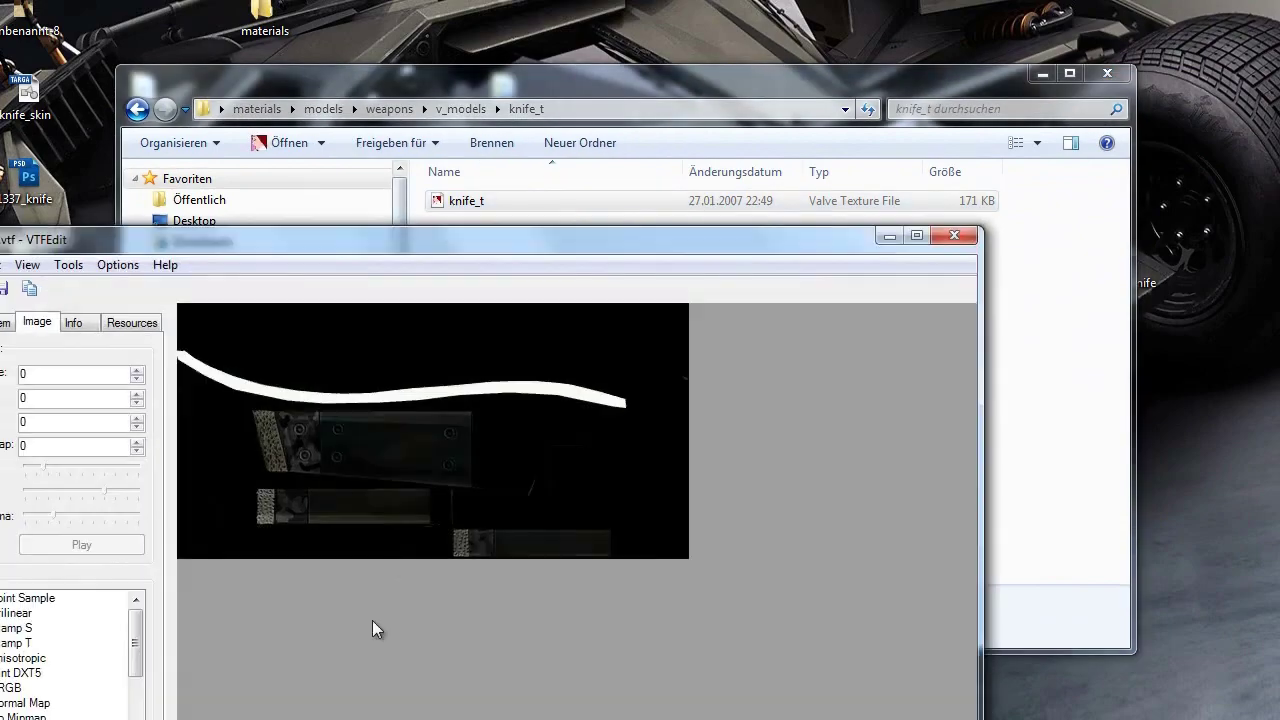
{"action": "left_click", "coordinate": [372, 719]}
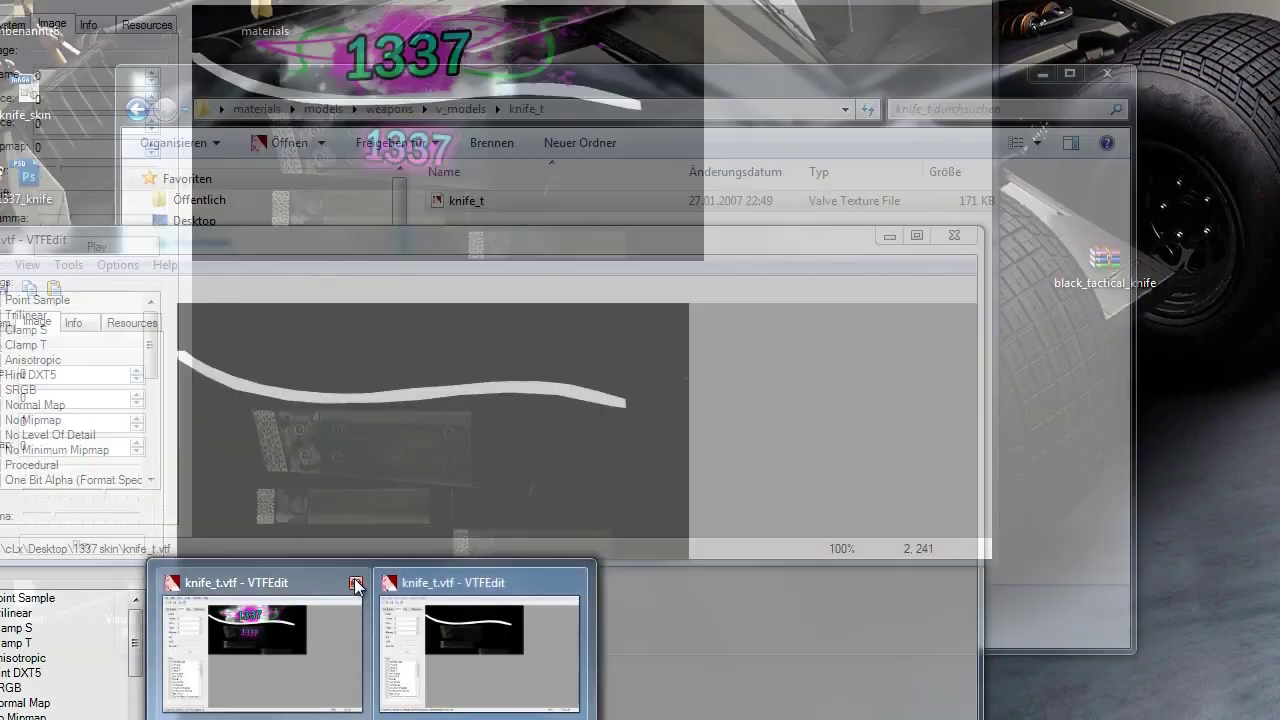
{"action": "left_click", "coordinate": [356, 584]}
{"action": "left_click", "coordinate": [0, 266]}
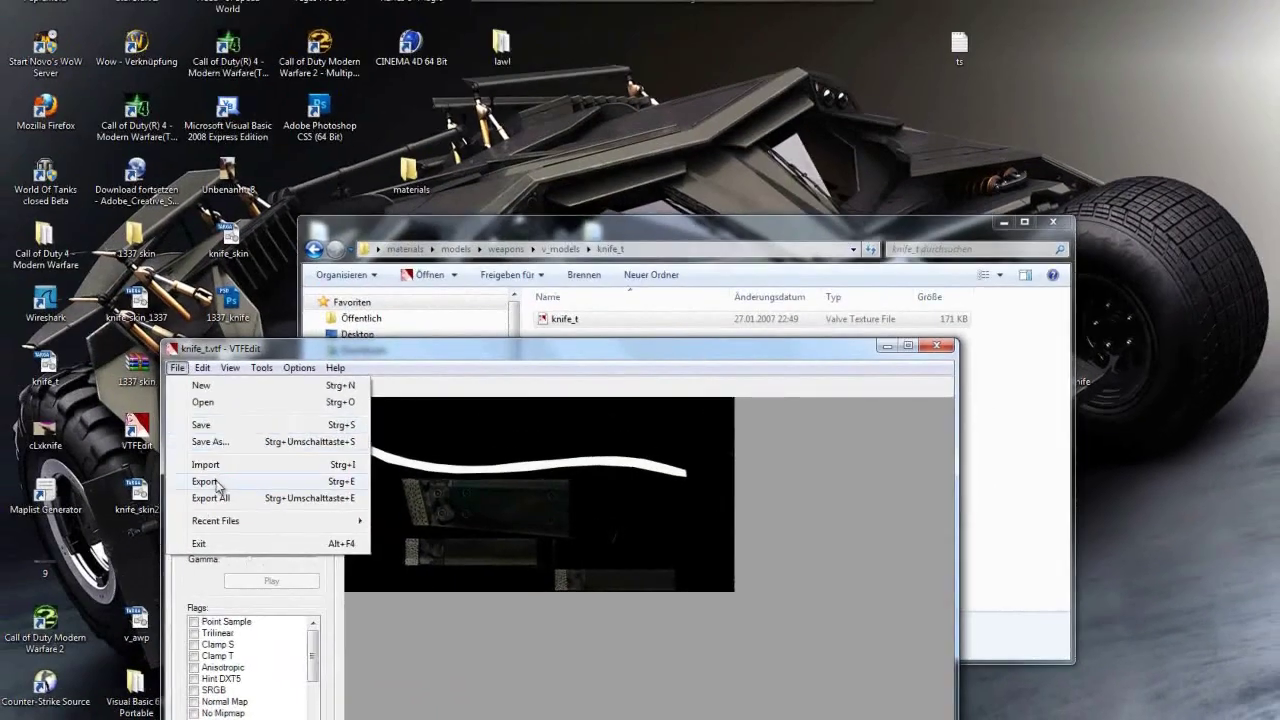
{"action": "left_click", "coordinate": [10, 414]}
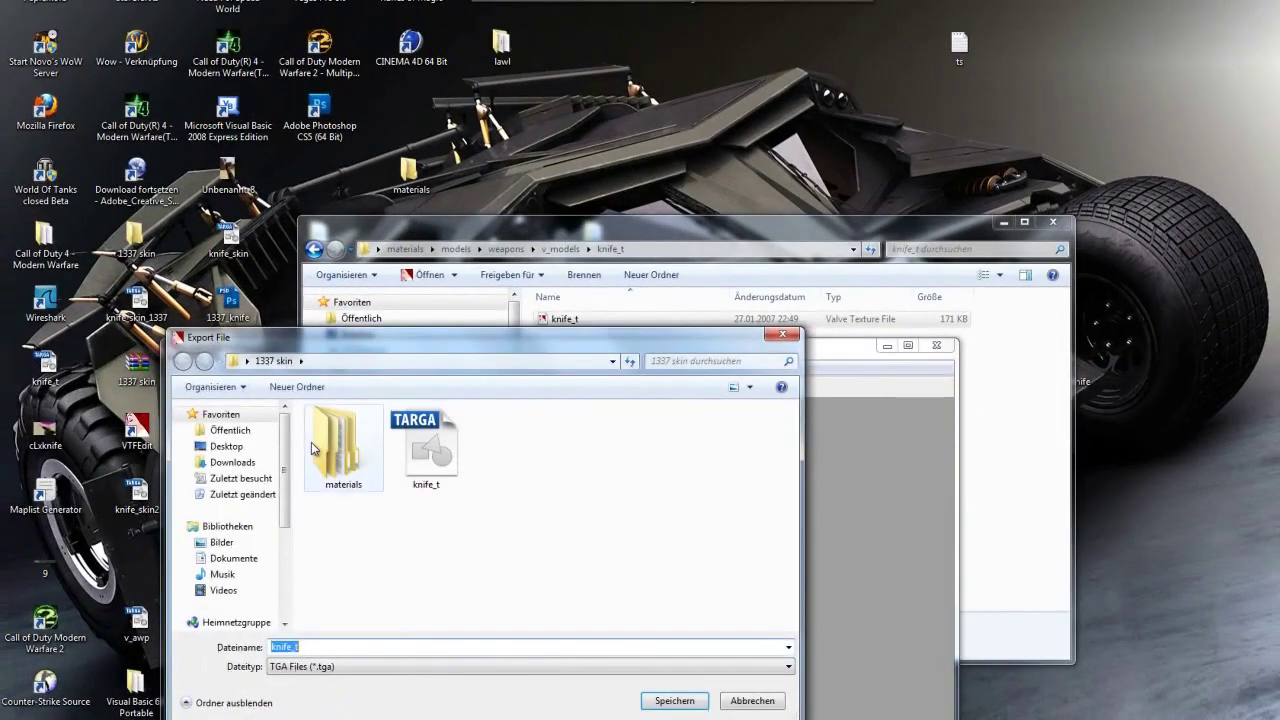
{"action": "left_click", "coordinate": [784, 335]}
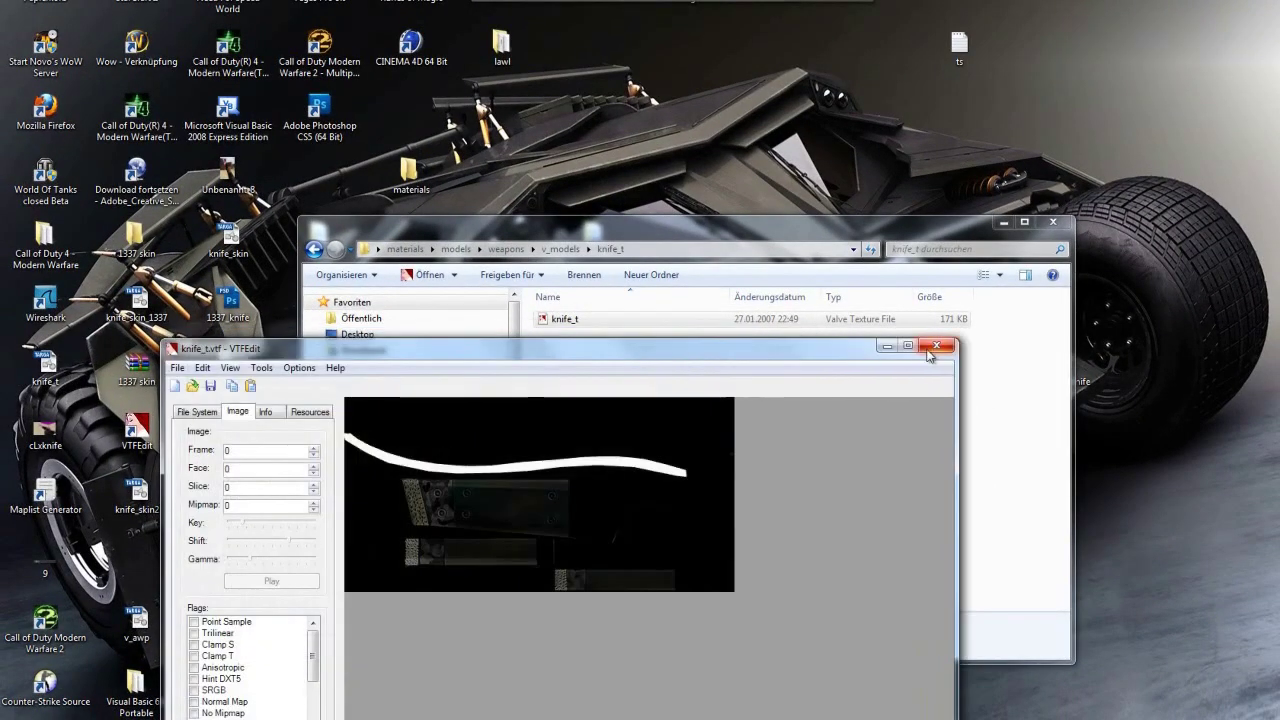
Close VTFEdit, open the 1337 skin folder and try to move the exported knife_t TGA to the desktop.
{"action": "left_click", "coordinate": [932, 348]}
{"action": "double_click", "coordinate": [136, 238]}
{"action": "left_click_drag", "start_coordinate": [862, 352], "coordinate": [800, 140]}
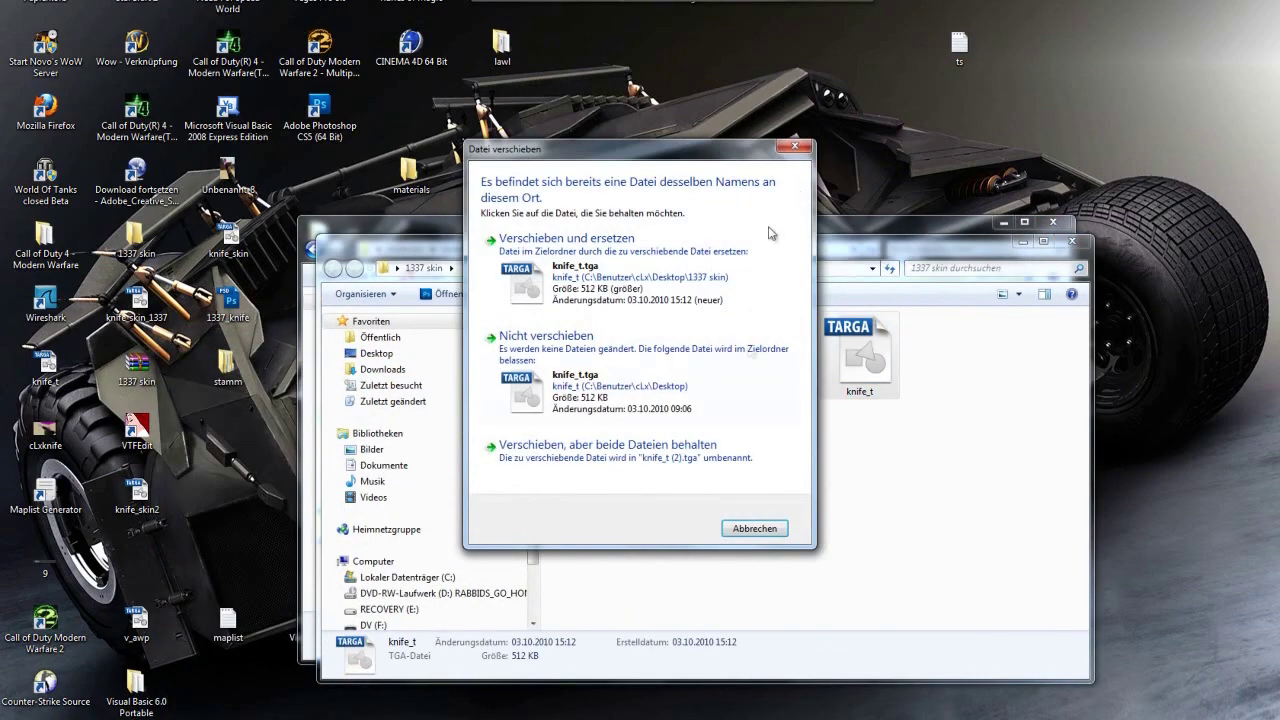
{"action": "left_click", "coordinate": [796, 149]}
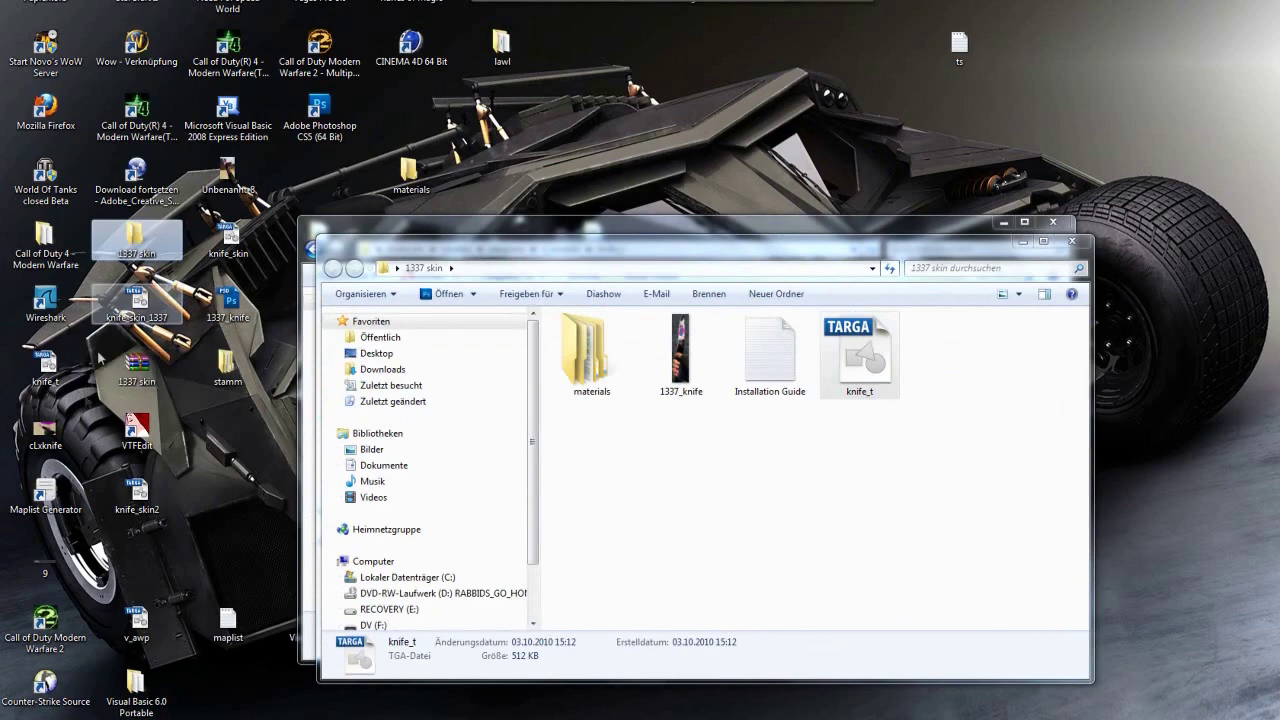
Remove the old knife_t file from the desktop, move the new knife_t TGA there and clear the folder windows away.
{"action": "left_click", "coordinate": [47, 365]}
{"action": "left_click_drag", "start_coordinate": [232, 350], "coordinate": [410, 170]}
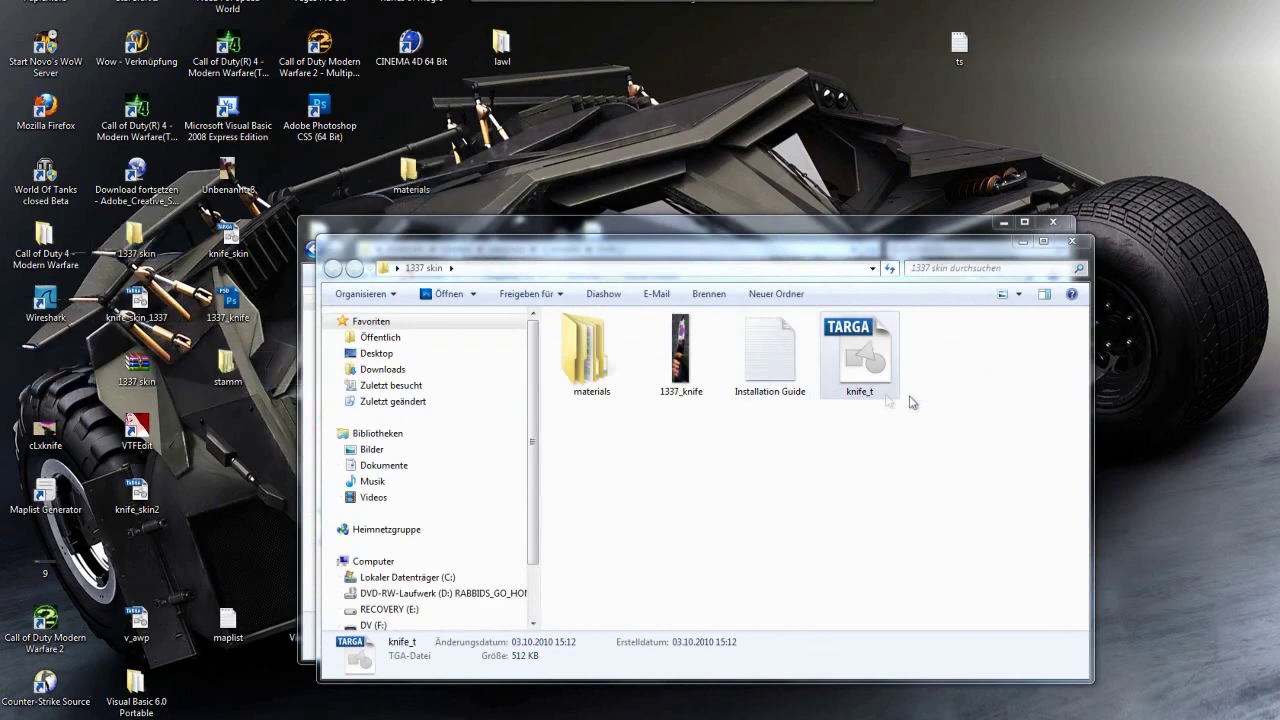
{"action": "left_click_drag", "start_coordinate": [859, 355], "coordinate": [777, 110]}
{"action": "left_click", "coordinate": [1073, 243]}
{"action": "left_click", "coordinate": [1002, 224]}
Switch to Photoshop and open the knife_t TGA file from the desktop.
{"action": "left_click", "coordinate": [492, 717]}
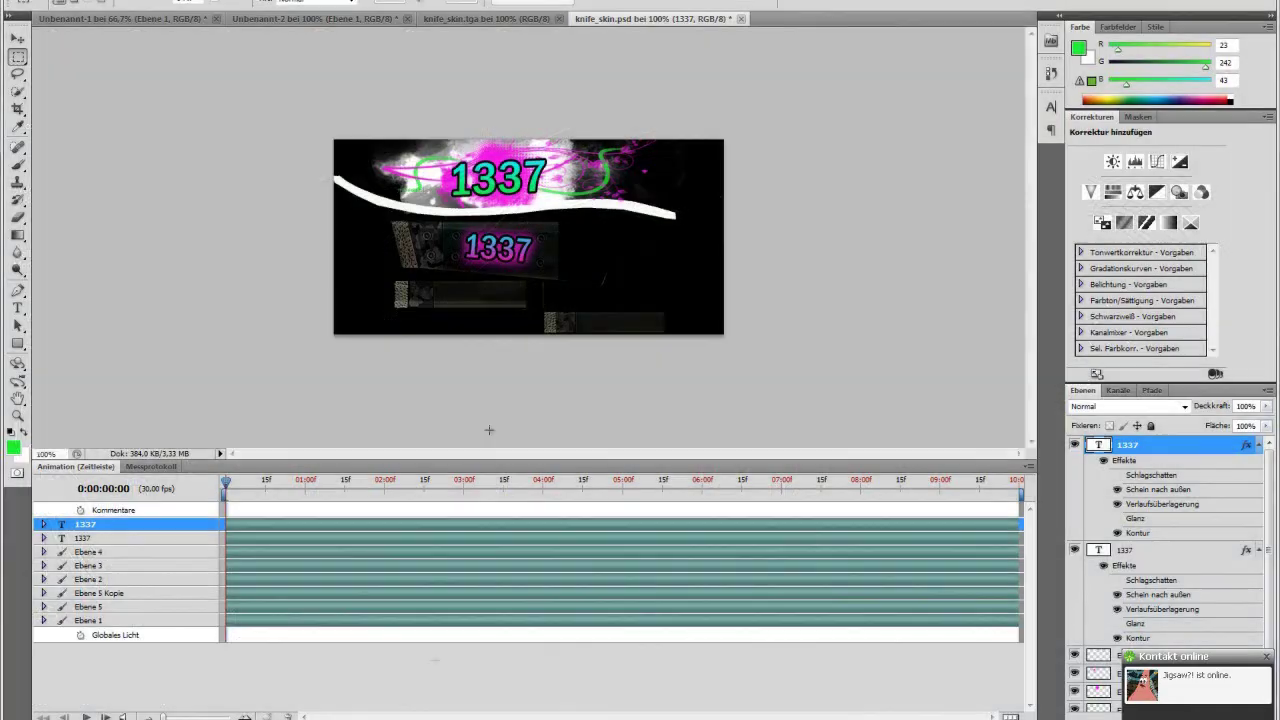
{"action": "left_click", "coordinate": [62, 1]}
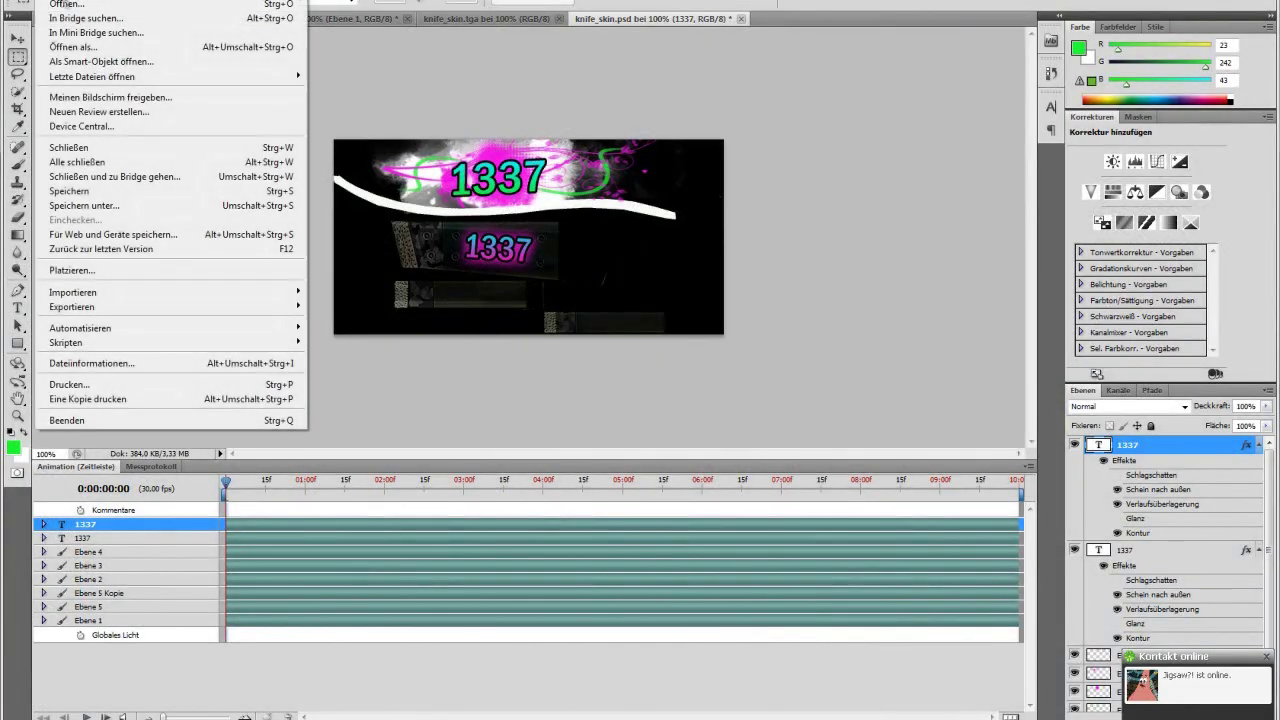
{"action": "left_click", "coordinate": [71, 9]}
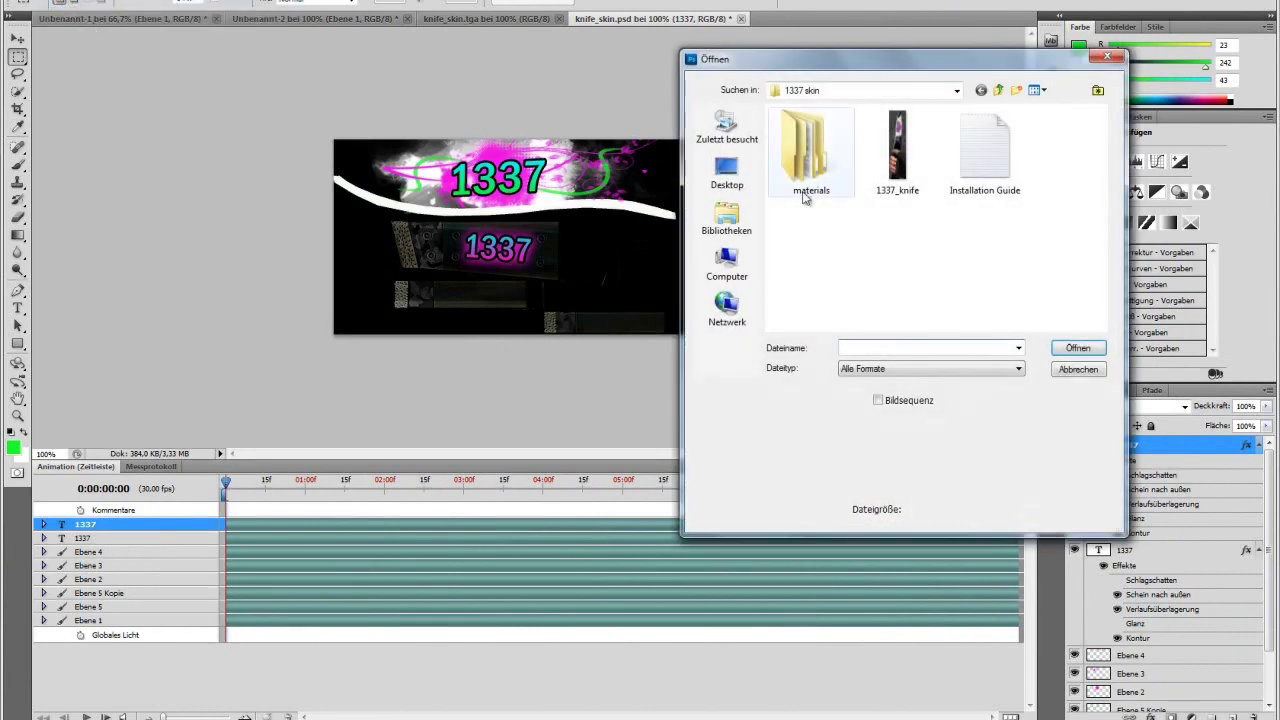
{"action": "left_click", "coordinate": [740, 172]}
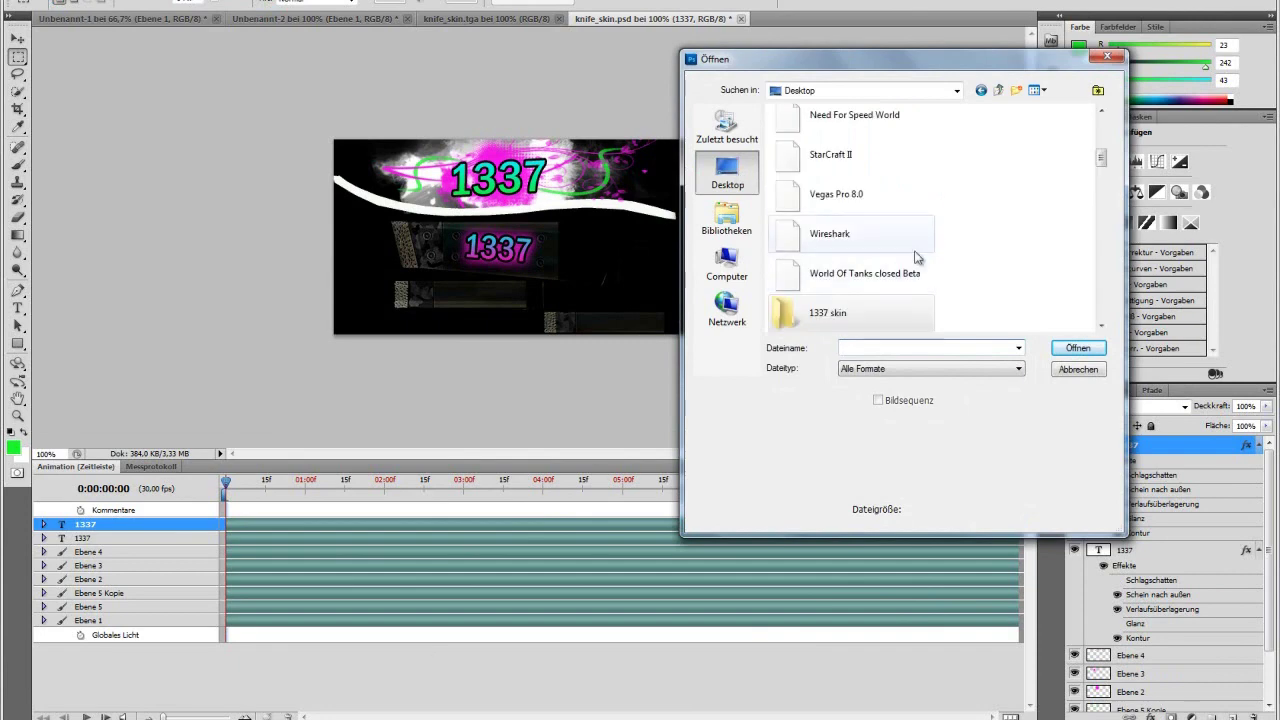
{"action": "scroll", "coordinate": [1005, 186], "scroll_direction": "down", "scroll_amount": 10}
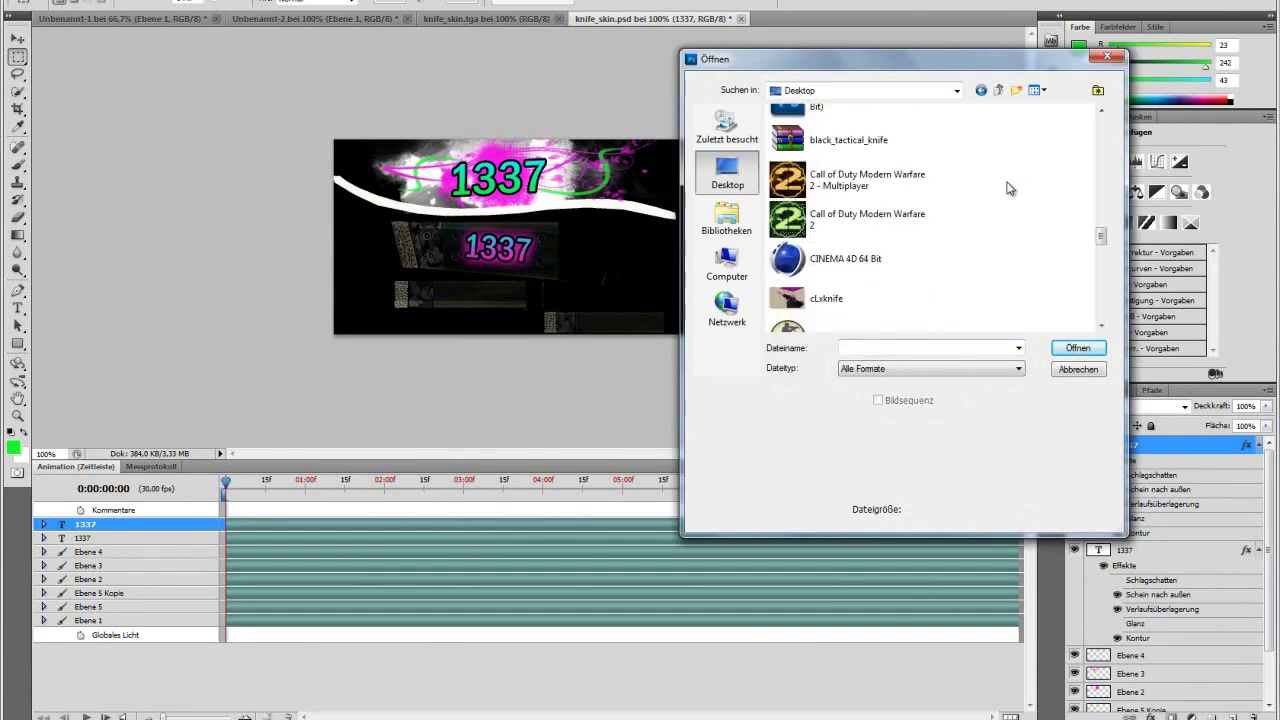
{"action": "scroll", "coordinate": [950, 194], "scroll_direction": "down", "scroll_amount": 5}
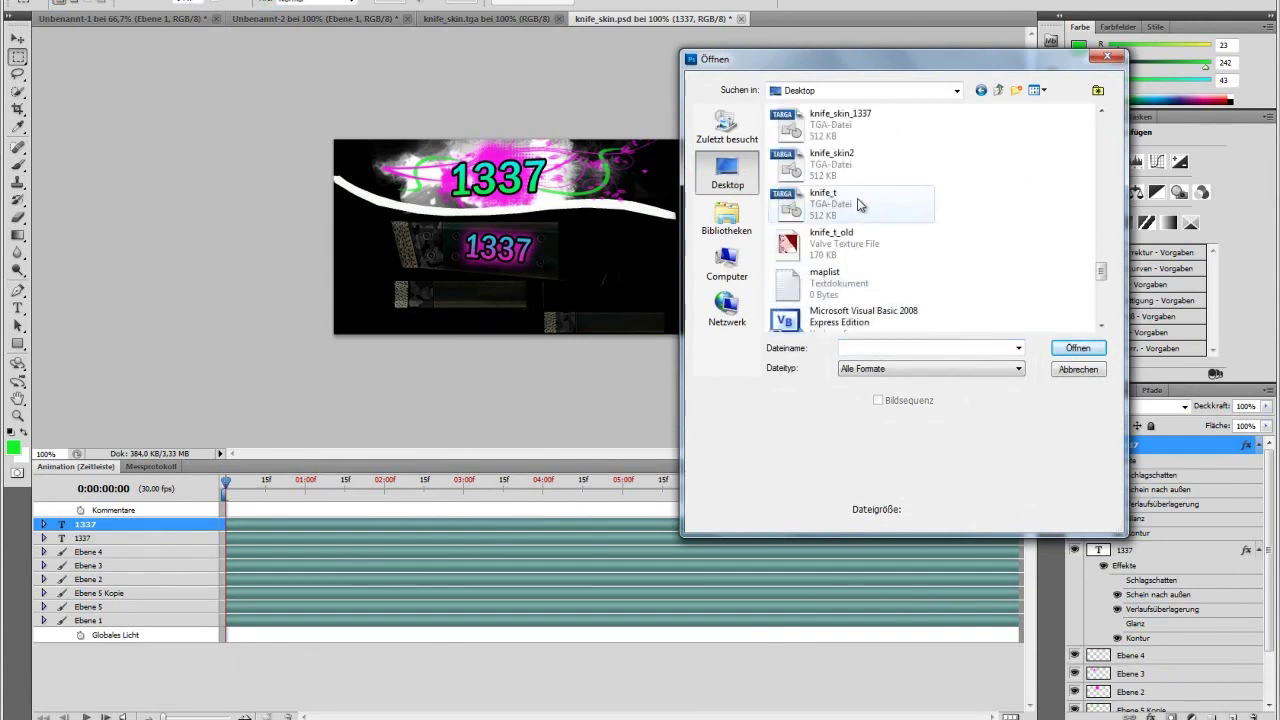
{"action": "double_click", "coordinate": [826, 193]}
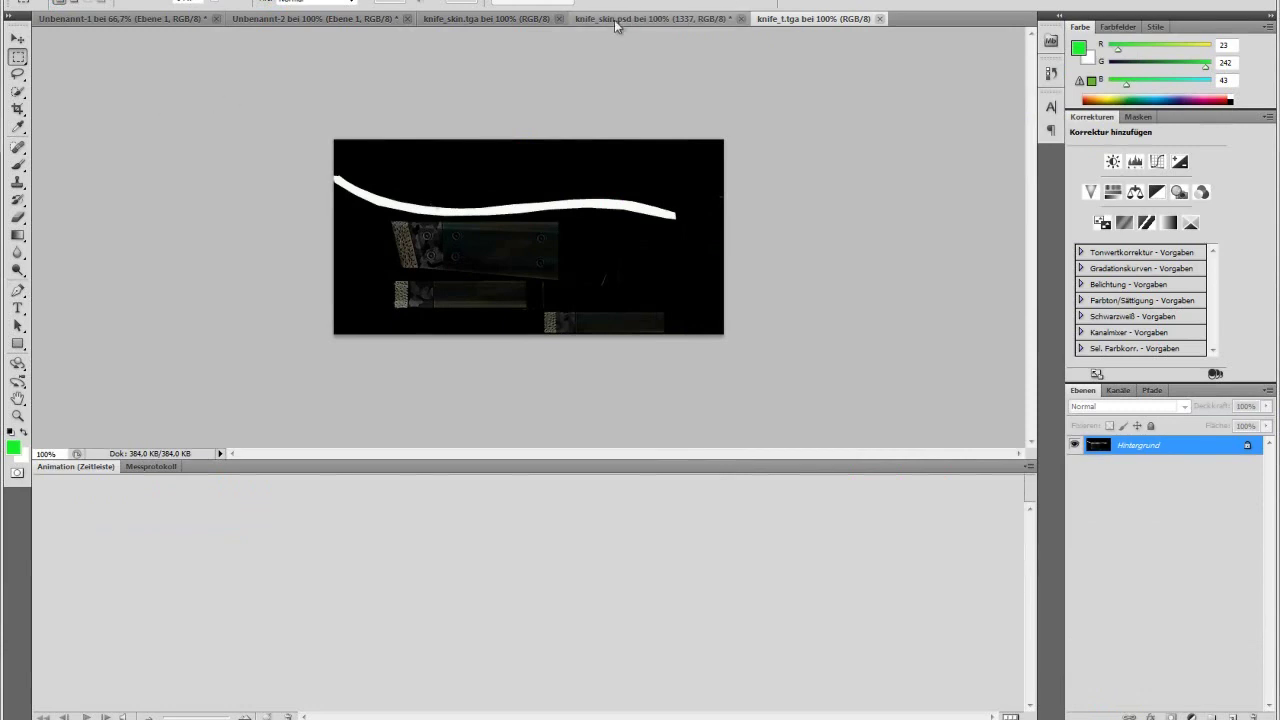
Add the text "cLx.#" above the white curve, tilt it slightly upward and position it over the blade area.
{"action": "left_click", "coordinate": [17, 308]}
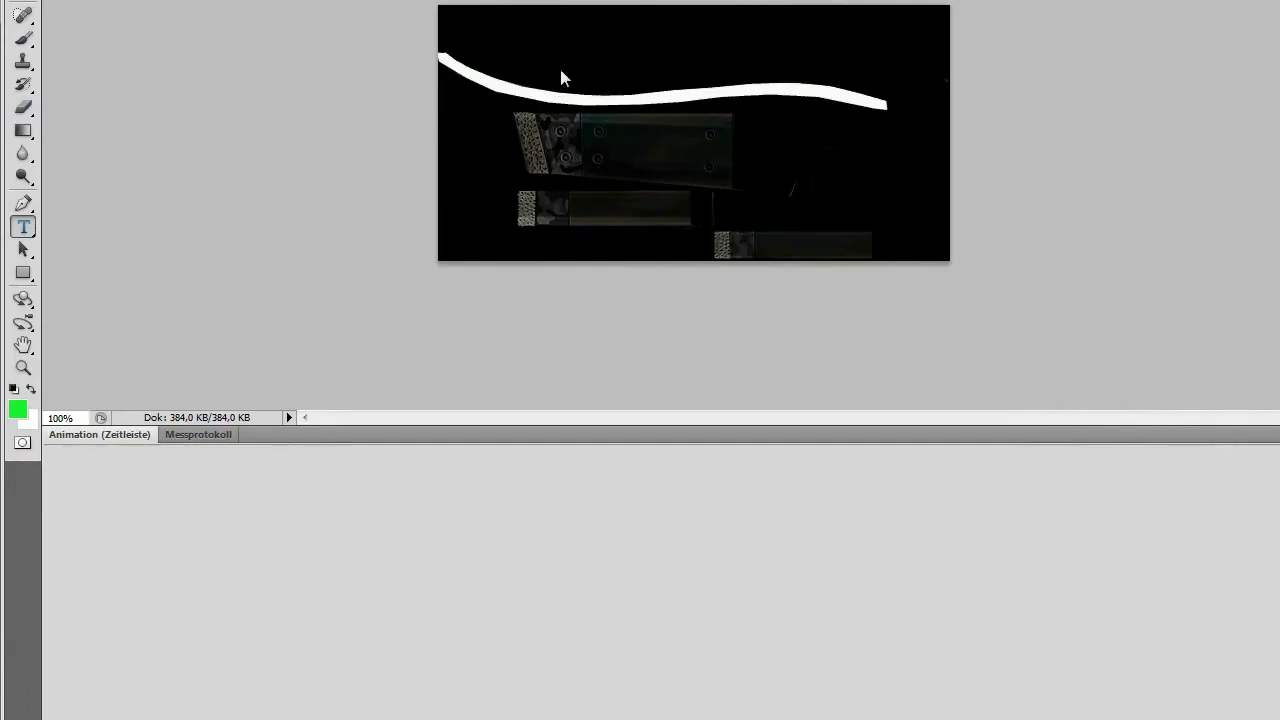
{"action": "left_click", "coordinate": [559, 61]}
{"action": "type", "text": "cLx"}
{"action": "left_click_drag", "start_coordinate": [649, 94], "coordinate": [706, 72]}
{"action": "left_click_drag", "start_coordinate": [681, 117], "coordinate": [692, 116]}
{"action": "left_click_drag", "start_coordinate": [806, 85], "coordinate": [754, 83]}
{"action": "key", "text": "Return"}
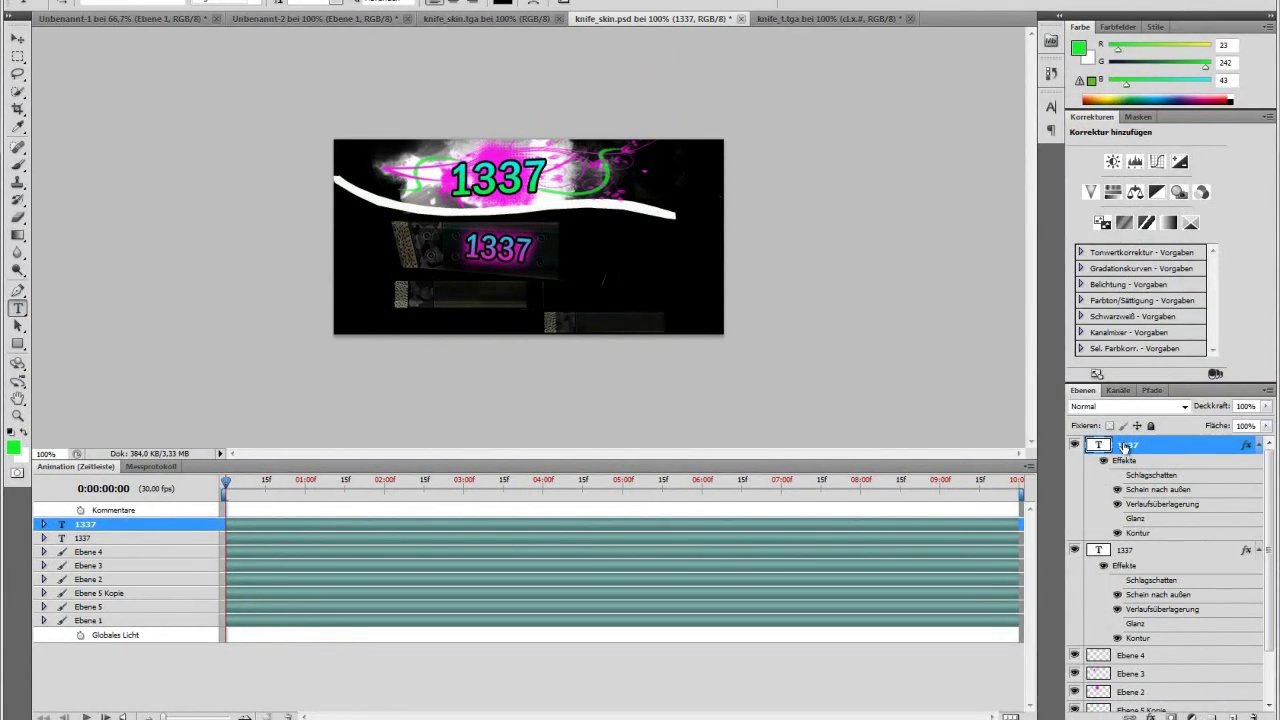
Copy the layer style of the 1337 text in knife_skin.psd and paste it onto the cLx.# layer in knife_t.tga.
{"action": "right_click", "coordinate": [1124, 446]}
{"action": "left_click", "coordinate": [1090, 404]}
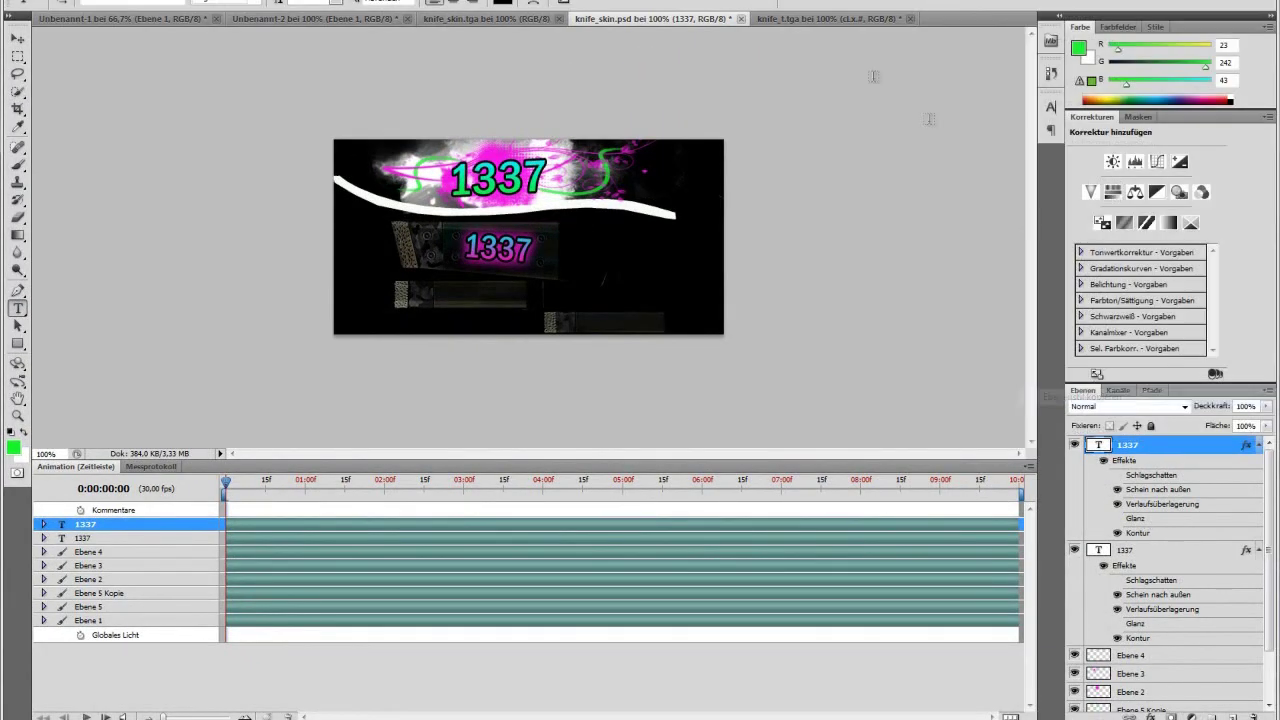
{"action": "left_click", "coordinate": [825, 19]}
{"action": "right_click", "coordinate": [1150, 450]}
{"action": "left_click", "coordinate": [1107, 420]}
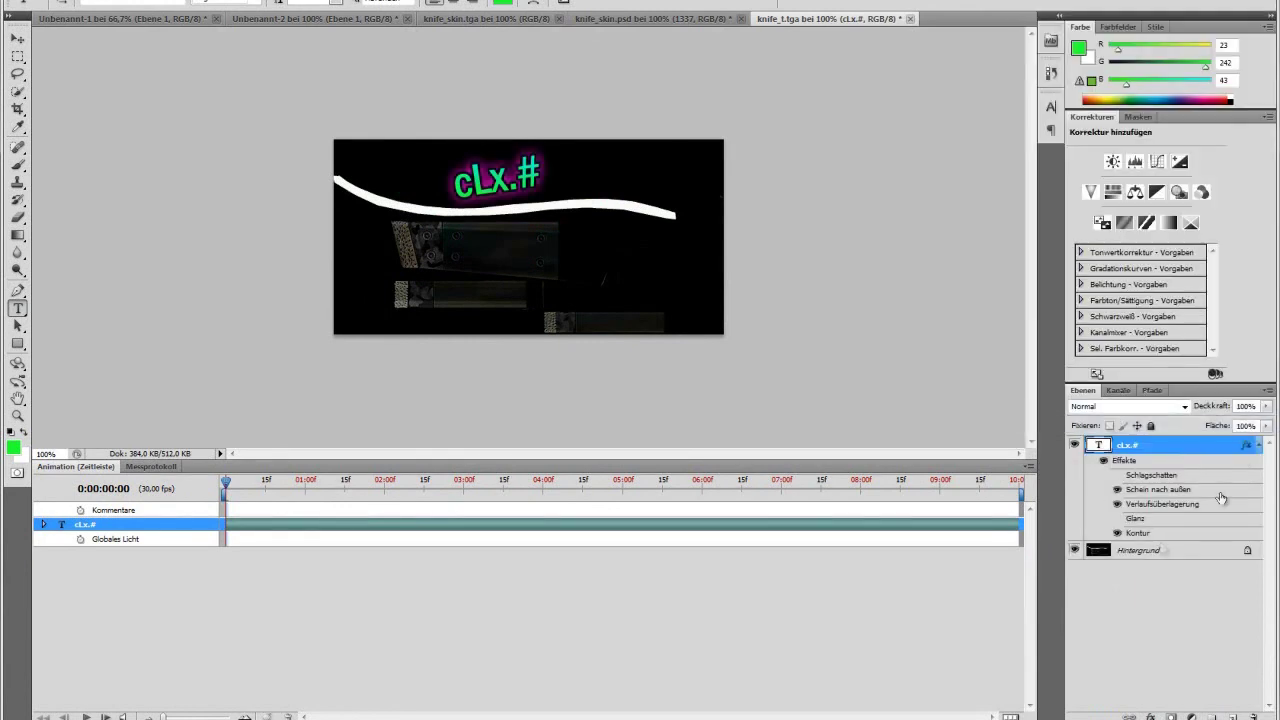
Add the text "cLx" on the handle piece below the white curve and paste the copied layer style onto it.
{"action": "left_click", "coordinate": [485, 262]}
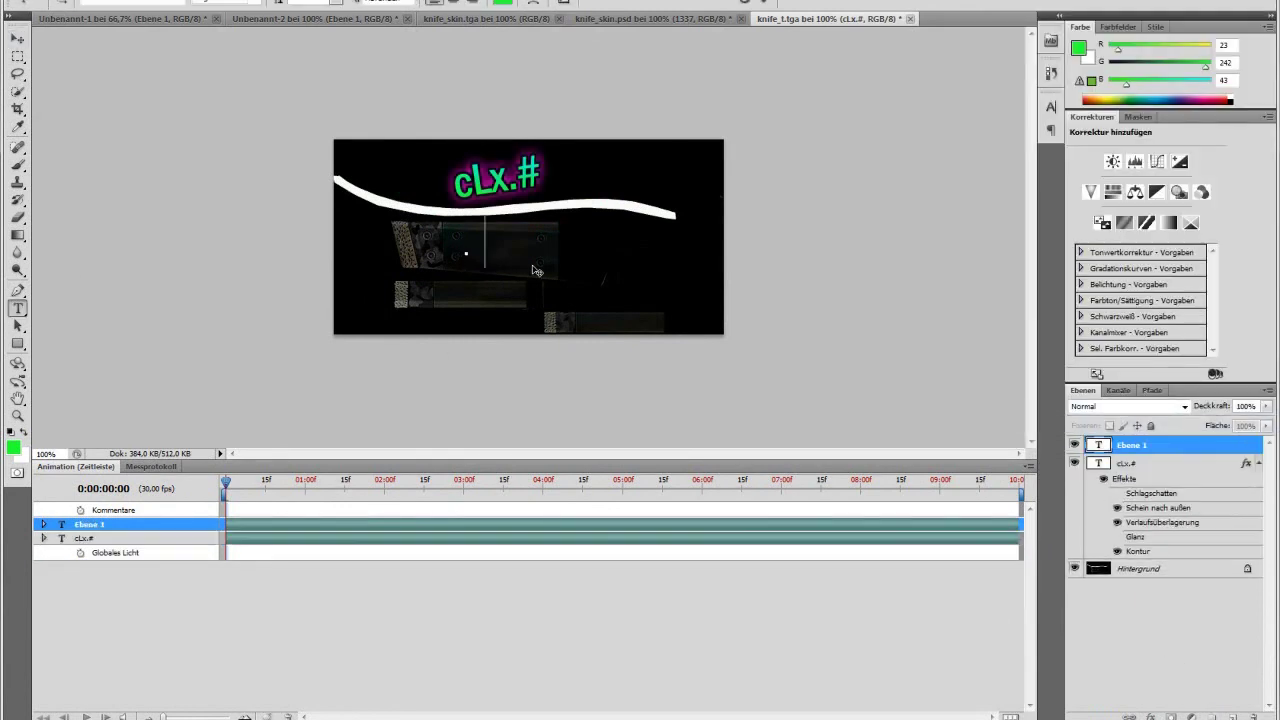
{"action": "left_click", "coordinate": [1120, 447]}
{"action": "right_click", "coordinate": [1128, 447]}
{"action": "left_click", "coordinate": [1080, 417]}
Discard the stray text layer, tilt and position the cLx text on the handle piece, and apply the transformation.
{"action": "left_click", "coordinate": [511, 279]}
{"action": "left_click", "coordinate": [18, 39]}
{"action": "left_click", "coordinate": [1129, 460]}
{"action": "left_click", "coordinate": [1140, 447]}
{"action": "key", "text": "Delete"}
{"action": "key", "text": "ctrl+t"}
{"action": "left_click_drag", "start_coordinate": [541, 267], "coordinate": [544, 261]}
{"action": "left_click", "coordinate": [20, 39]}
{"action": "key", "text": "Return"}
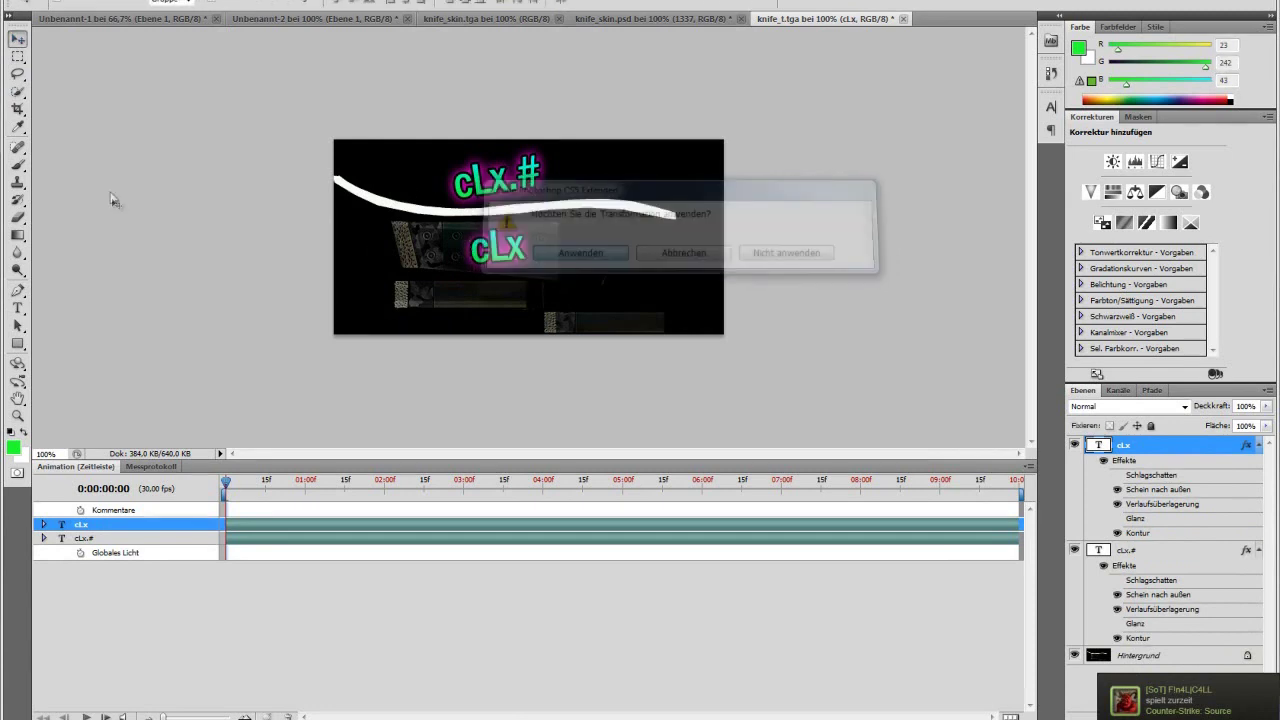
Create a new layer directly above the background and choose the 510 px splatter brush.
{"action": "left_click", "coordinate": [1229, 717]}
{"action": "left_click_drag", "start_coordinate": [1138, 448], "coordinate": [1140, 664]}
{"action": "left_click", "coordinate": [75, 4]}
{"action": "scroll", "coordinate": [172, 137], "scroll_direction": "down", "scroll_amount": 8}
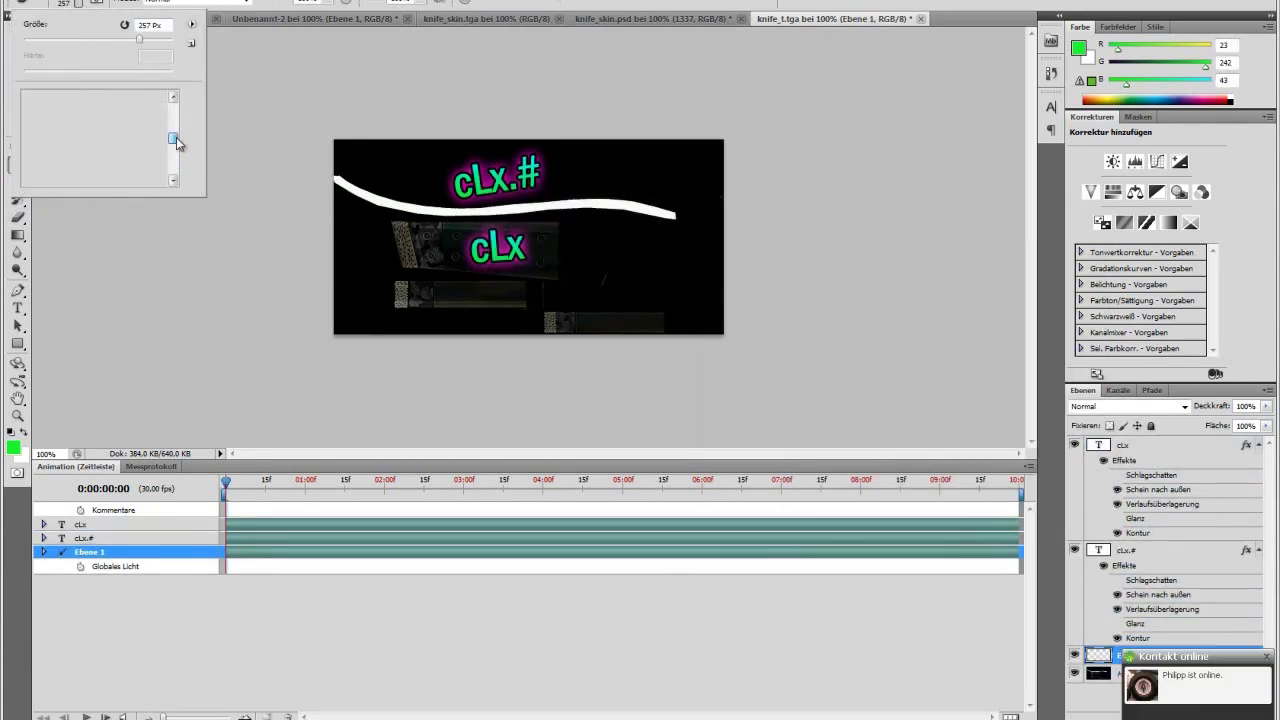
{"action": "left_click", "coordinate": [107, 127]}
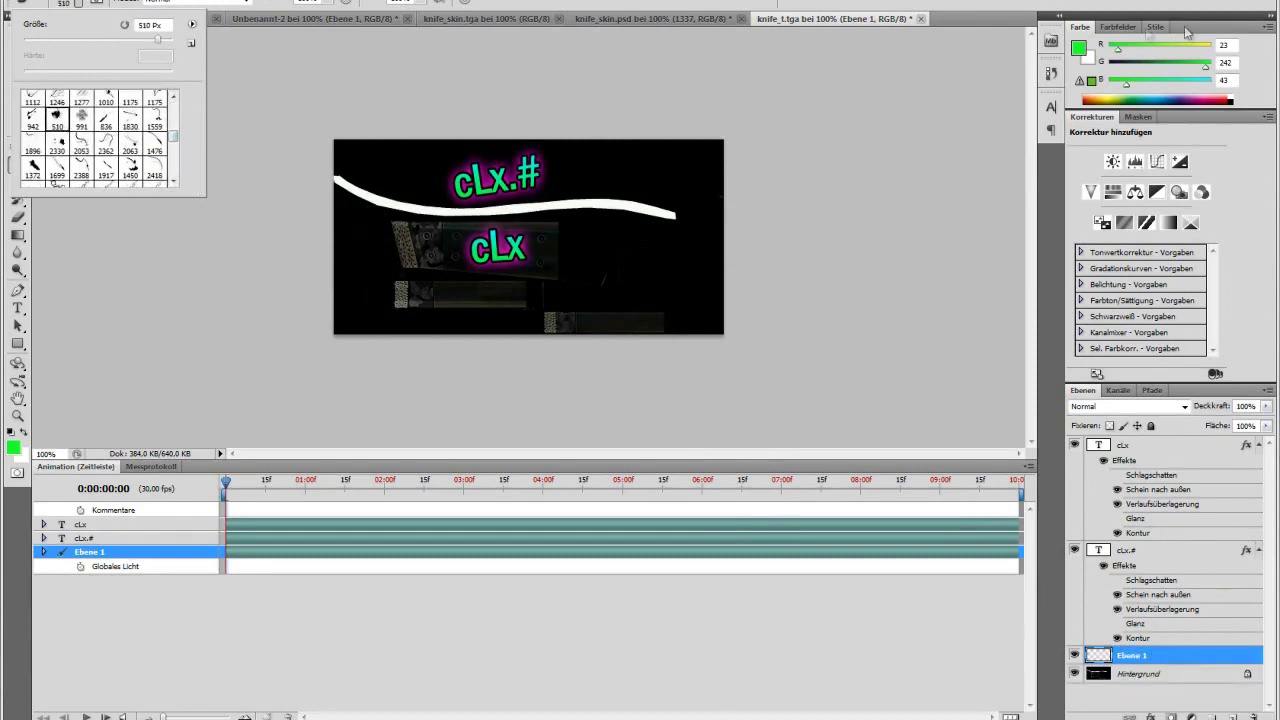
Set the foreground colour to white and stamp the splatter behind the cLx.# text.
{"action": "left_click", "coordinate": [1079, 48]}
{"action": "left_click", "coordinate": [429, 168]}
{"action": "key", "text": "Return"}
{"action": "left_click", "coordinate": [480, 255]}
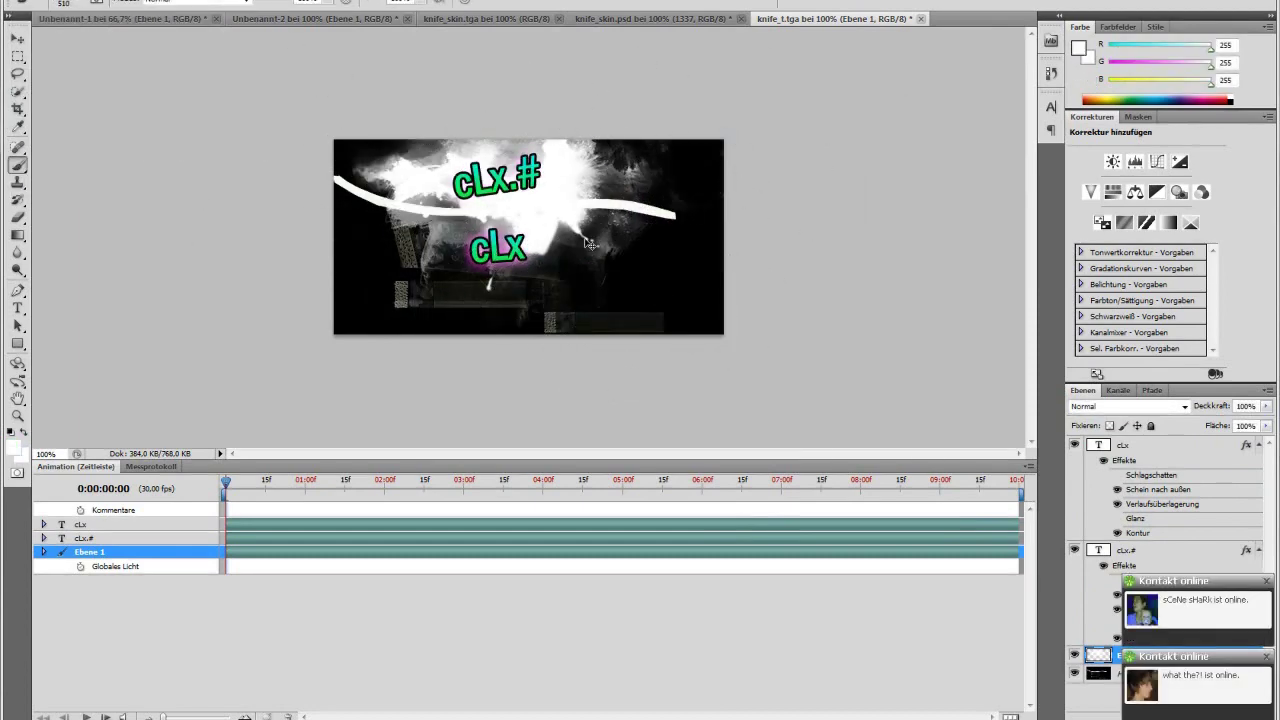
Erase all of the white splatter that lies below the white curve.
{"action": "left_click", "coordinate": [17, 218]}
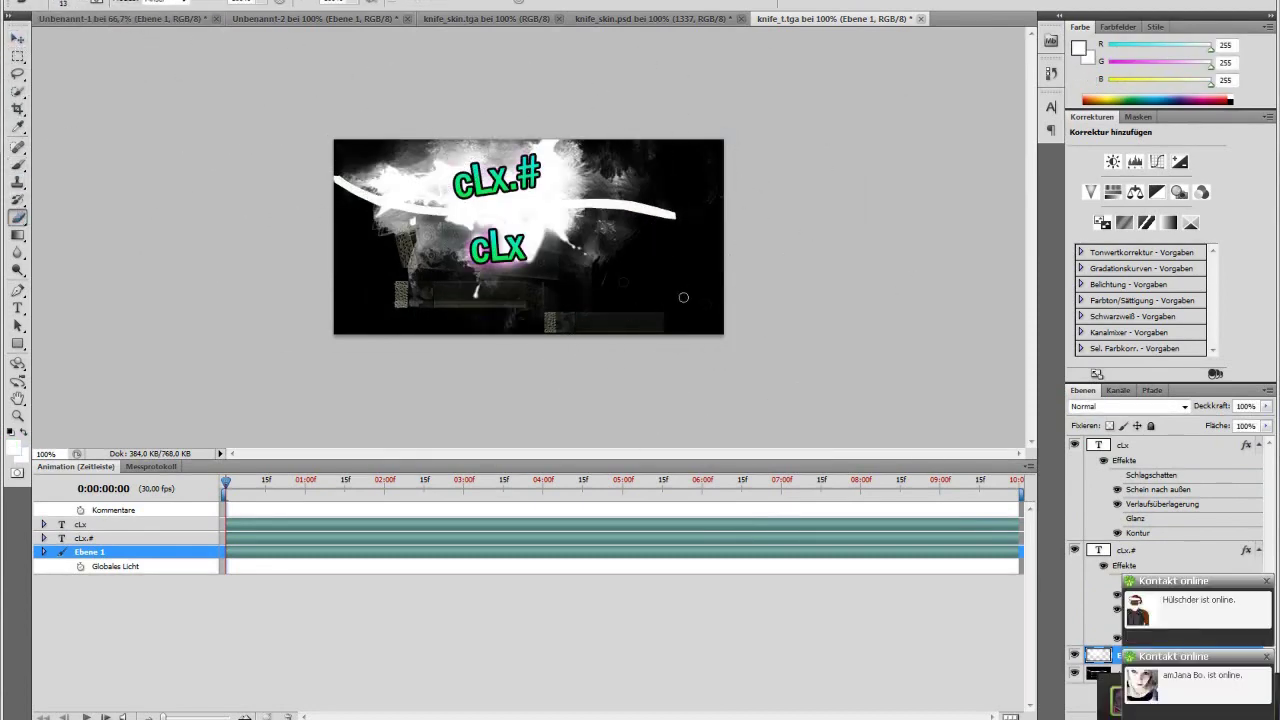
{"action": "mouse_move", "coordinate": [557, 273]}
{"action": "left_mouse_down"}
{"action": "mouse_move", "coordinate": [510, 326]}
{"action": "mouse_move", "coordinate": [552, 318]}
{"action": "left_mouse_up"}
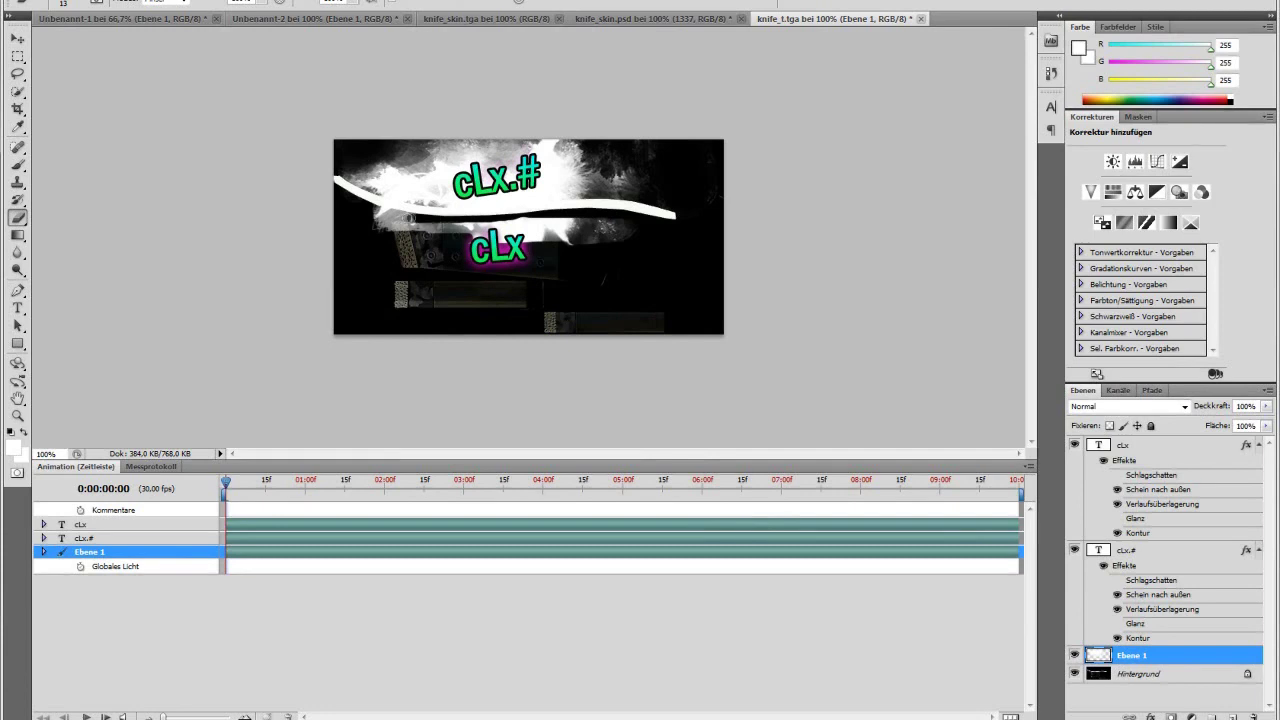
{"action": "mouse_move", "coordinate": [527, 221]}
{"action": "left_mouse_down"}
{"action": "mouse_move", "coordinate": [600, 219]}
{"action": "mouse_move", "coordinate": [615, 232]}
{"action": "mouse_move", "coordinate": [514, 236]}
{"action": "mouse_move", "coordinate": [560, 242]}
{"action": "left_mouse_up"}
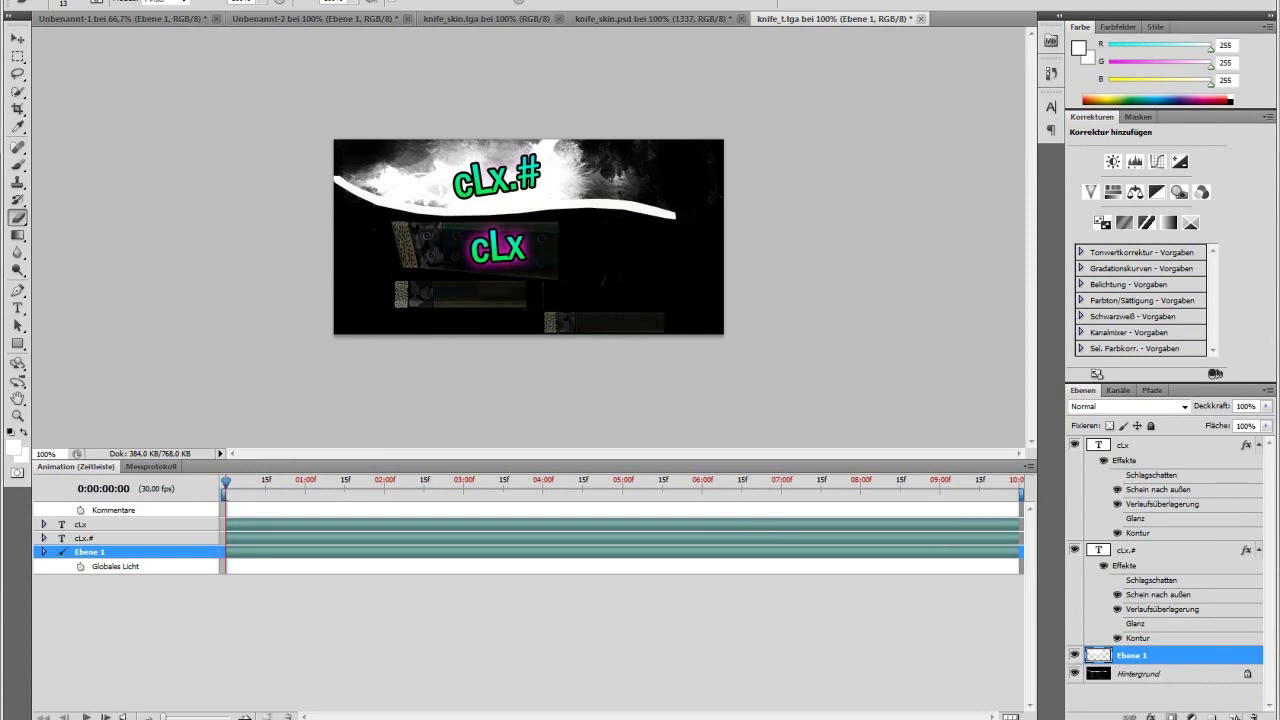
Create a new layer above the white splatter and set the foreground colour to magenta f217e0.
{"action": "key", "text": "ctrl+shift+alt+n"}
{"action": "left_click", "coordinate": [65, 4]}
{"action": "left_click", "coordinate": [1080, 48]}
{"action": "left_click", "coordinate": [638, 190]}
{"action": "left_click", "coordinate": [593, 182]}
{"action": "left_click", "coordinate": [830, 160]}
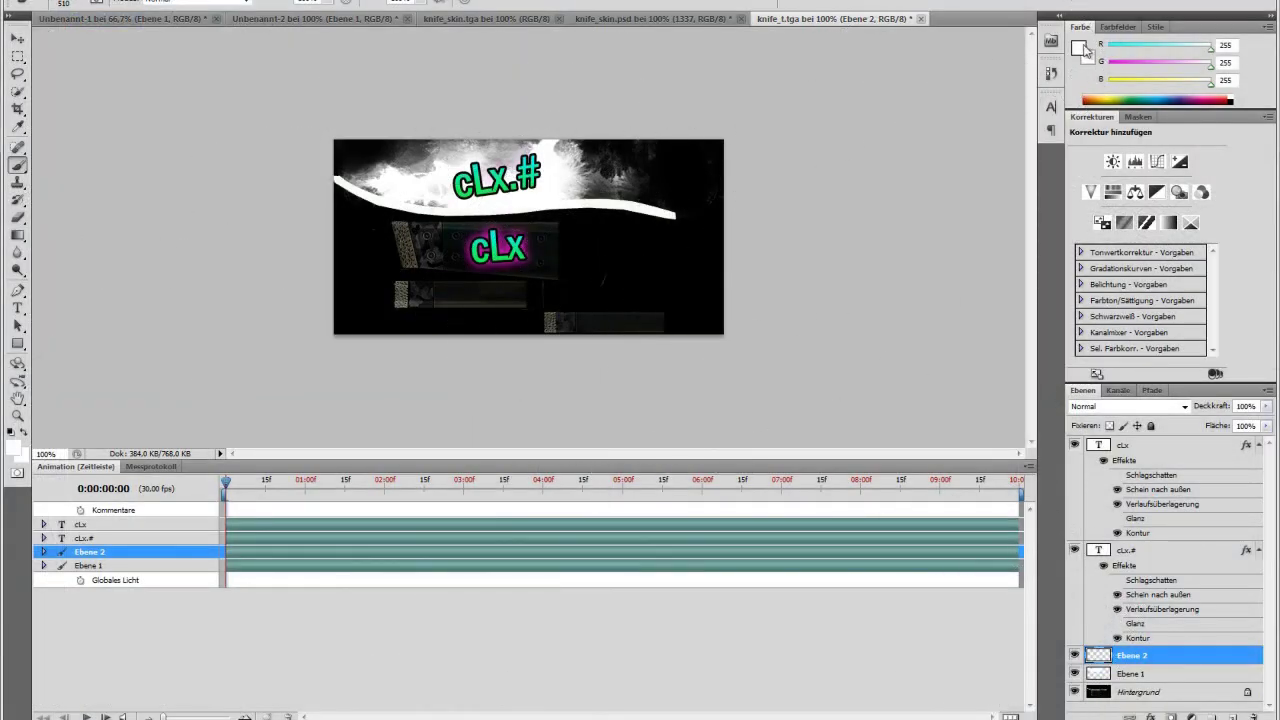
{"action": "left_click", "coordinate": [13, 445]}
{"action": "double_click", "coordinate": [695, 384]}
{"action": "type", "text": "f217e0"}
{"action": "left_click", "coordinate": [786, 159]}
Choose a round splatter brush, reduce it to 96 px and stamp a magenta blot behind the cLx.# text.
{"action": "left_click", "coordinate": [103, 50]}
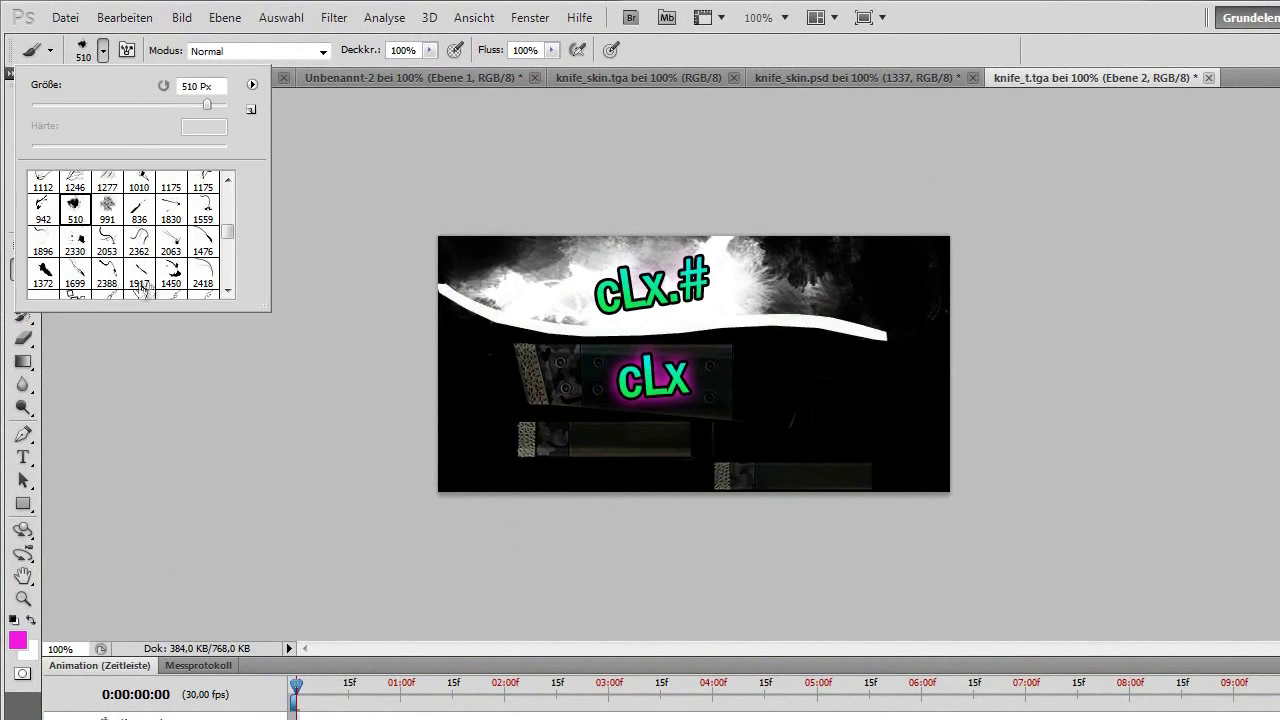
{"action": "left_click_drag", "start_coordinate": [231, 236], "coordinate": [229, 251]}
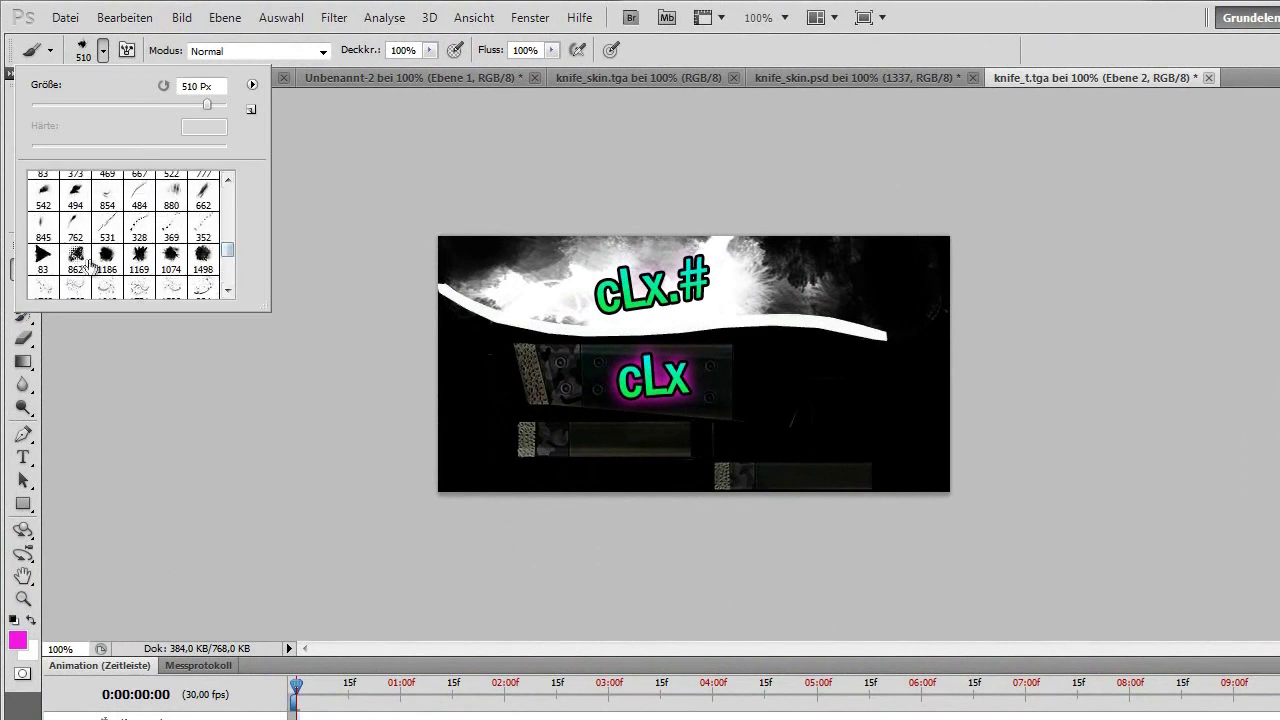
{"action": "left_click_drag", "start_coordinate": [155, 111], "coordinate": [128, 107]}
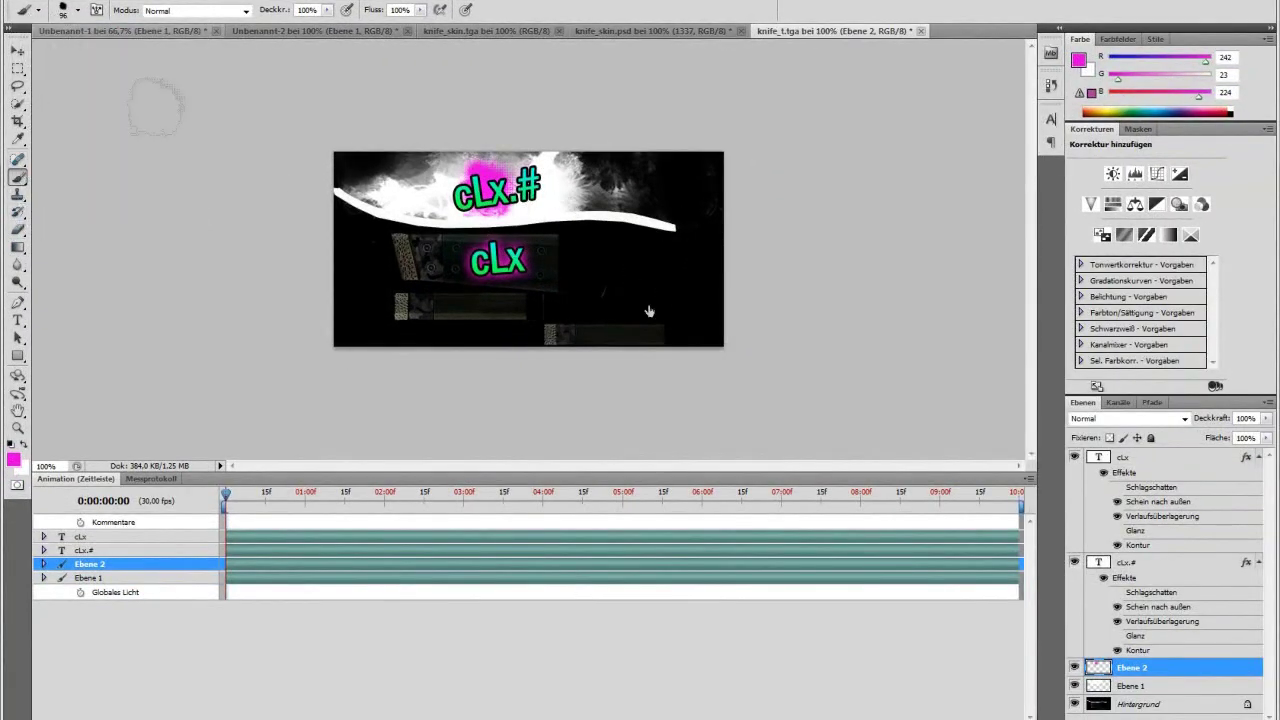
Create a new layer and stamp magenta streaks on it with the 1010 brush reduced to 339 px.
{"action": "key", "text": "ctrl+shift+alt+n"}
{"action": "left_click", "coordinate": [78, 10]}
{"action": "scroll", "coordinate": [124, 185], "scroll_direction": "down", "scroll_amount": 10}
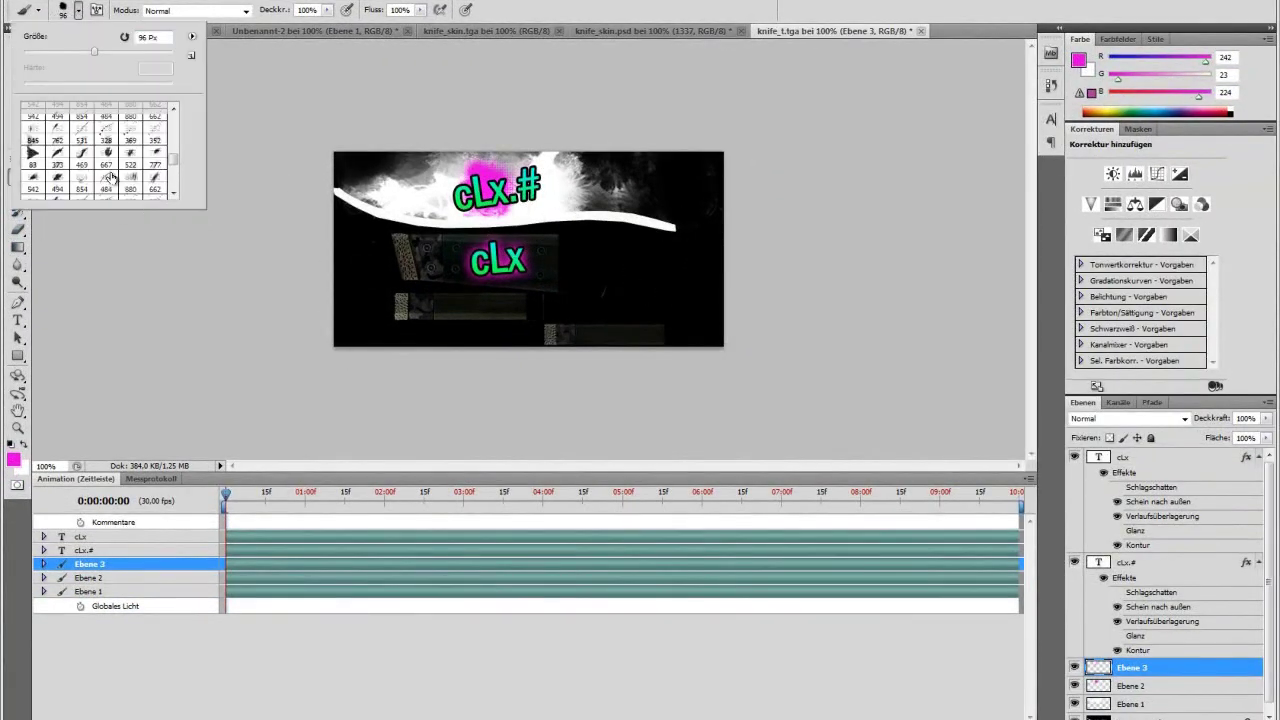
{"action": "scroll", "coordinate": [90, 165], "scroll_direction": "up", "scroll_amount": 2}
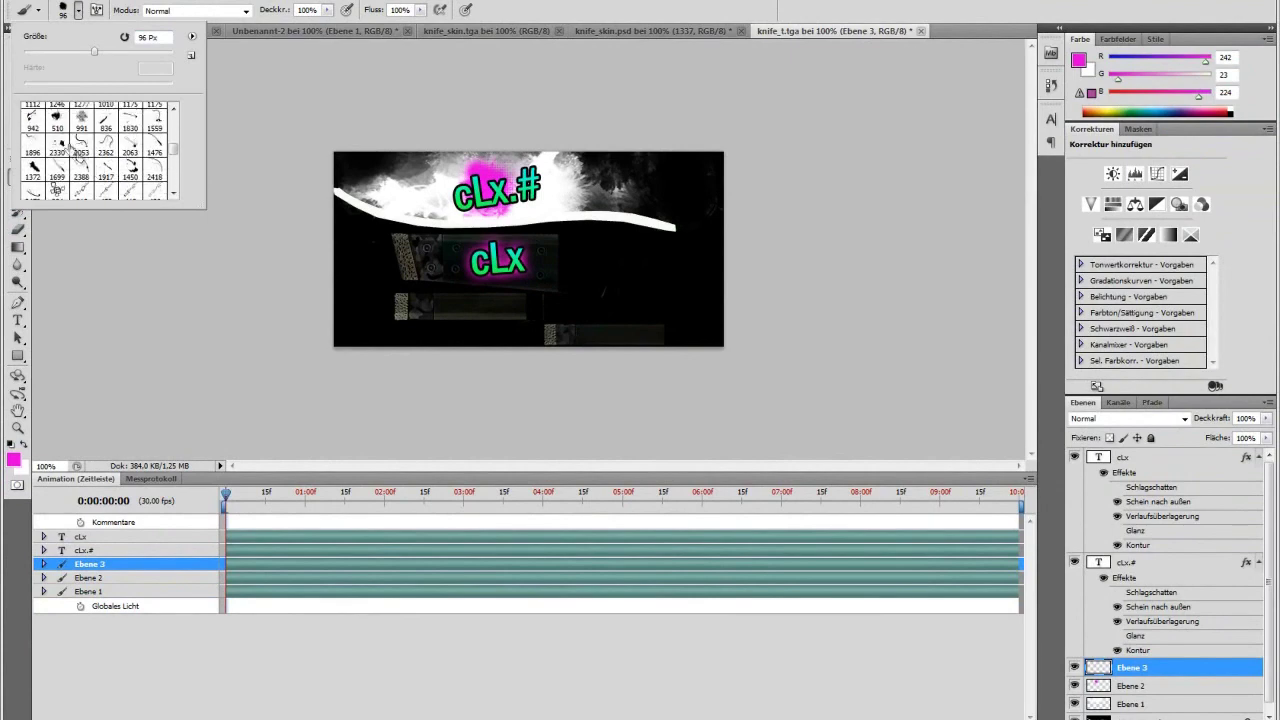
{"action": "left_click", "coordinate": [130, 170]}
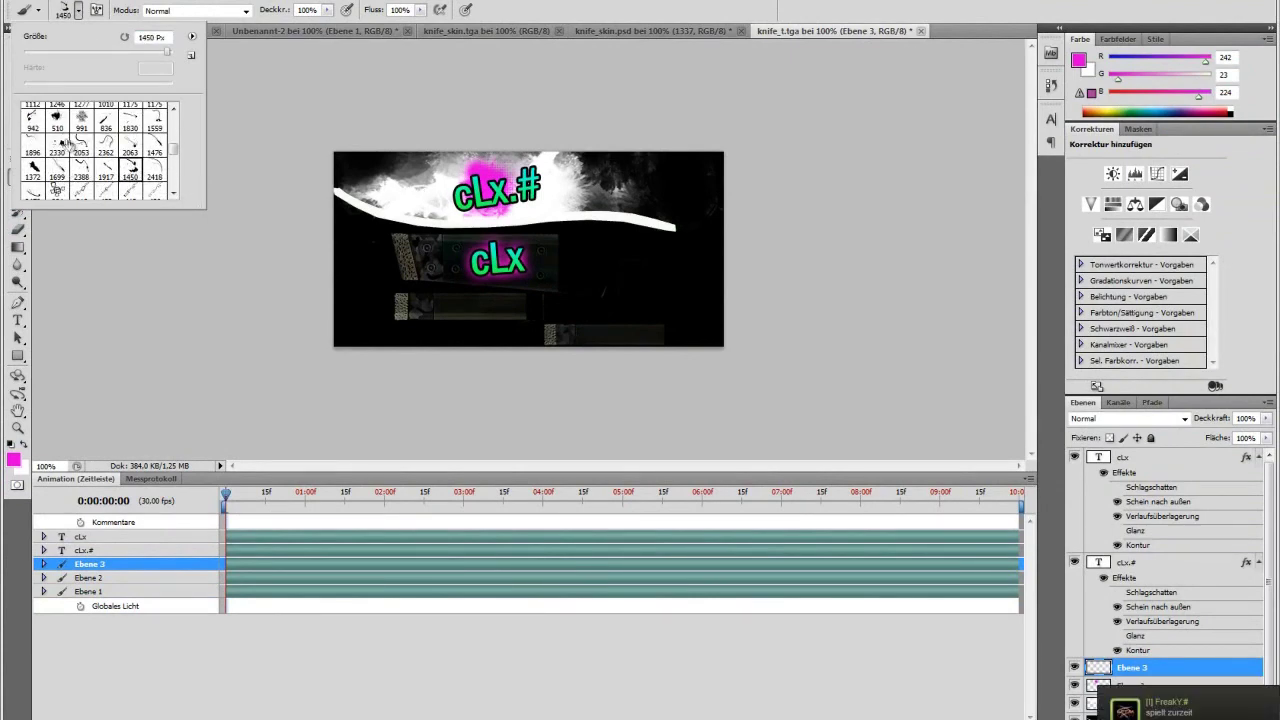
{"action": "scroll", "coordinate": [100, 150], "scroll_direction": "up", "scroll_amount": 2}
{"action": "left_click", "coordinate": [105, 132]}
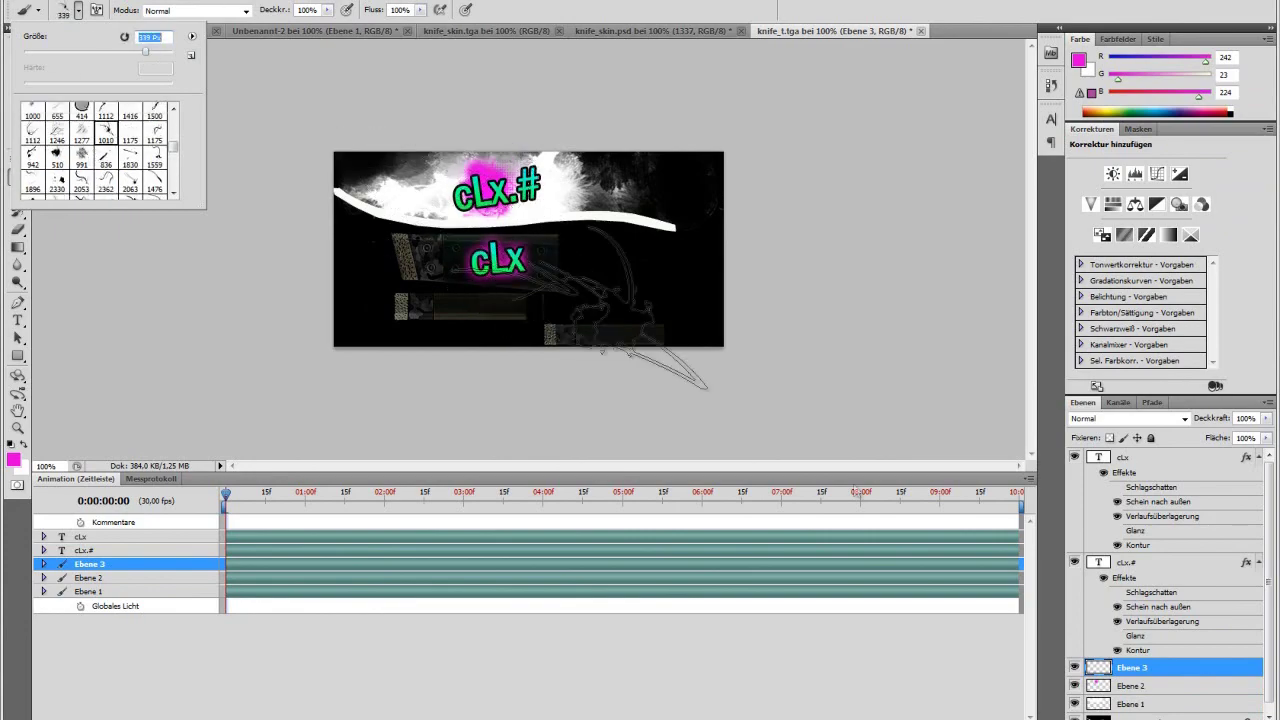
{"action": "left_click", "coordinate": [501, 252]}
Rotate, shrink and position the magenta streaks behind the cLx.# text above the white curve, and apply the transformation.
{"action": "key", "text": "v"}
{"action": "key", "text": "ctrl+t"}
{"action": "left_click_drag", "start_coordinate": [639, 325], "coordinate": [346, 223]}
{"action": "left_click_drag", "start_coordinate": [504, 279], "coordinate": [527, 214]}
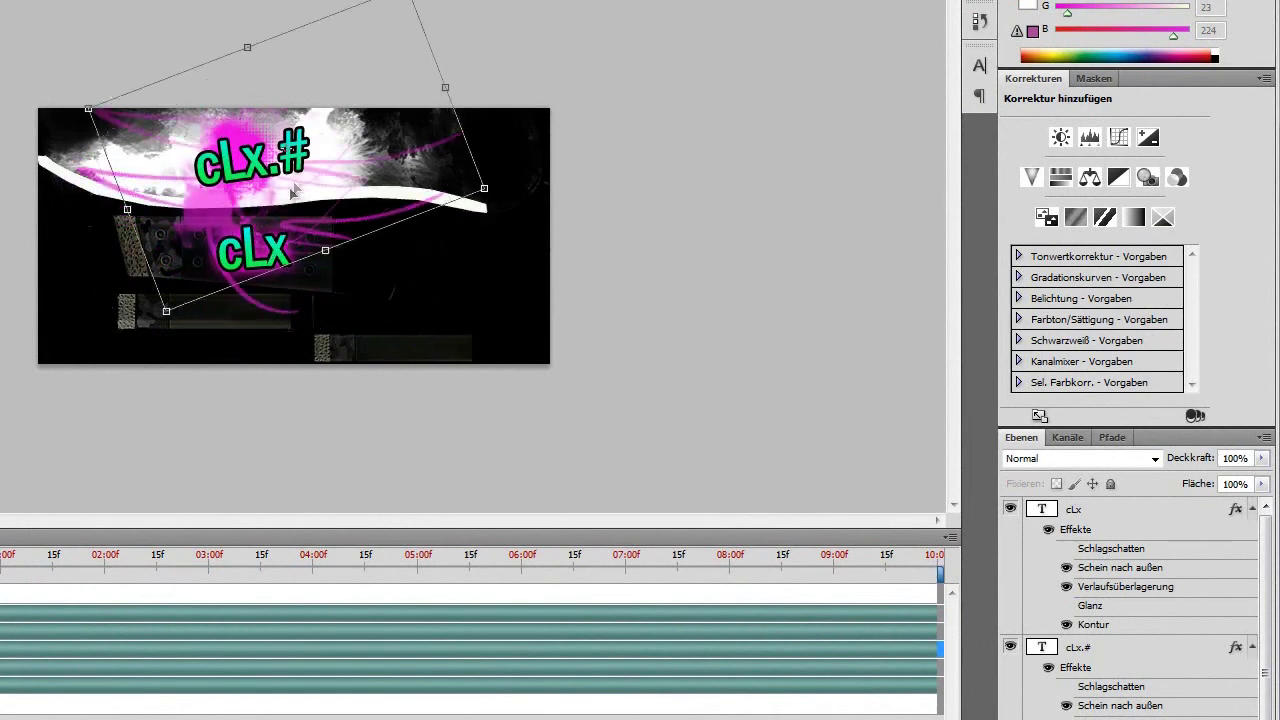
{"action": "left_click_drag", "start_coordinate": [292, 193], "coordinate": [294, 200]}
{"action": "left_click_drag", "start_coordinate": [327, 257], "coordinate": [314, 231]}
{"action": "left_click_drag", "start_coordinate": [159, 289], "coordinate": [182, 265]}
{"action": "left_click_drag", "start_coordinate": [387, 157], "coordinate": [376, 172]}
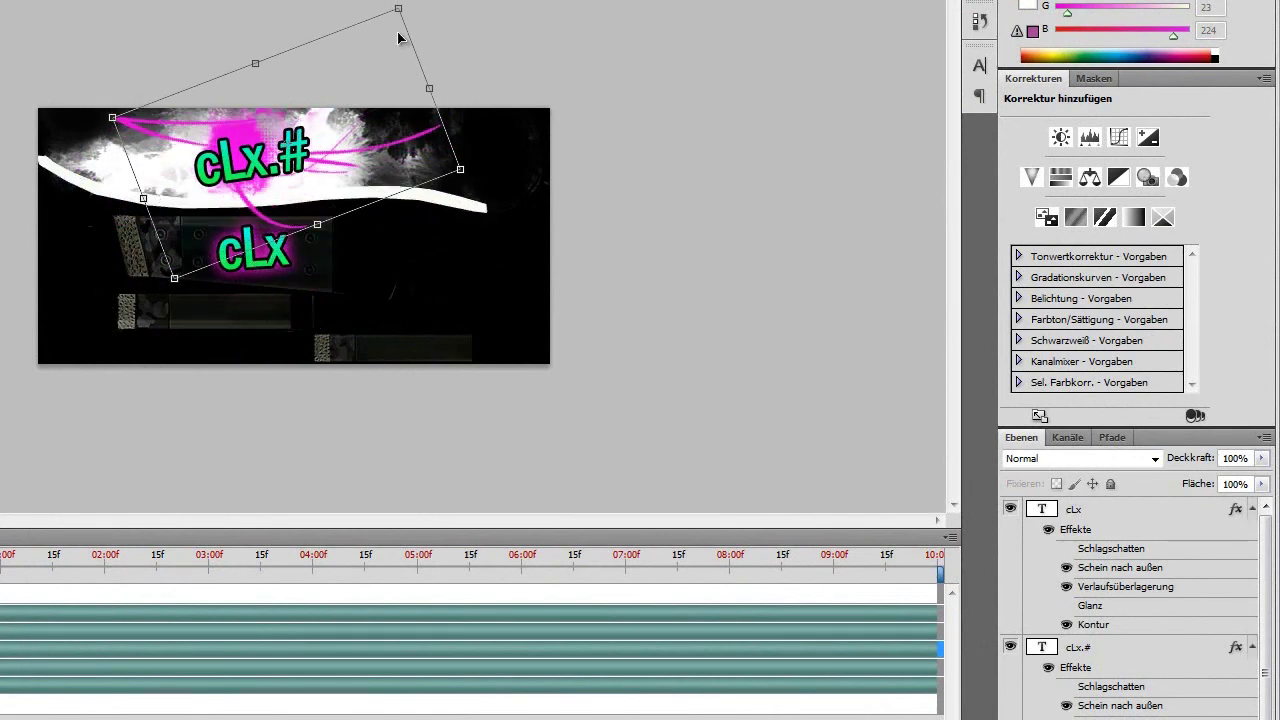
{"action": "left_click_drag", "start_coordinate": [248, 50], "coordinate": [250, 56]}
{"action": "left_click_drag", "start_coordinate": [317, 224], "coordinate": [314, 217]}
{"action": "left_click_drag", "start_coordinate": [172, 271], "coordinate": [206, 239]}
{"action": "left_click", "coordinate": [2, 40]}
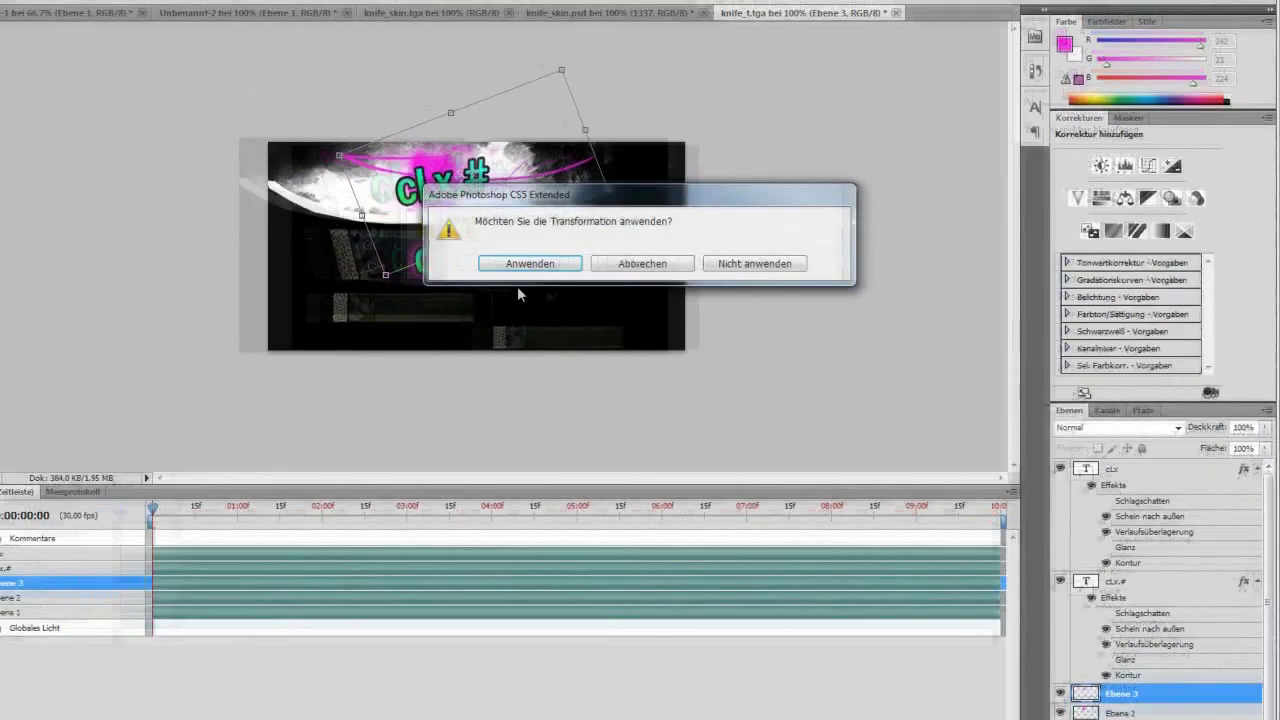
{"action": "left_click", "coordinate": [522, 264]}
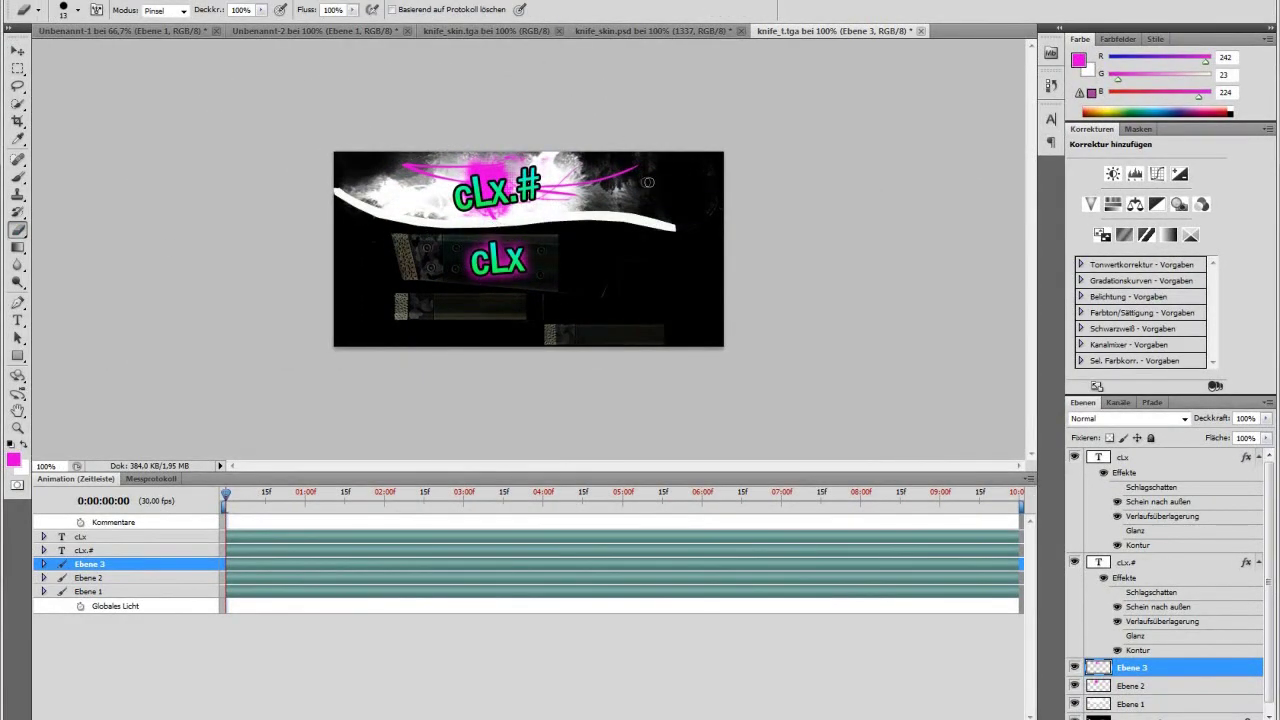
Create a new layer and stamp a magenta streaked splatter on it with a curved splatter brush reduced to 215 px.
{"action": "left_click", "coordinate": [18, 177]}
{"action": "left_click", "coordinate": [77, 10]}
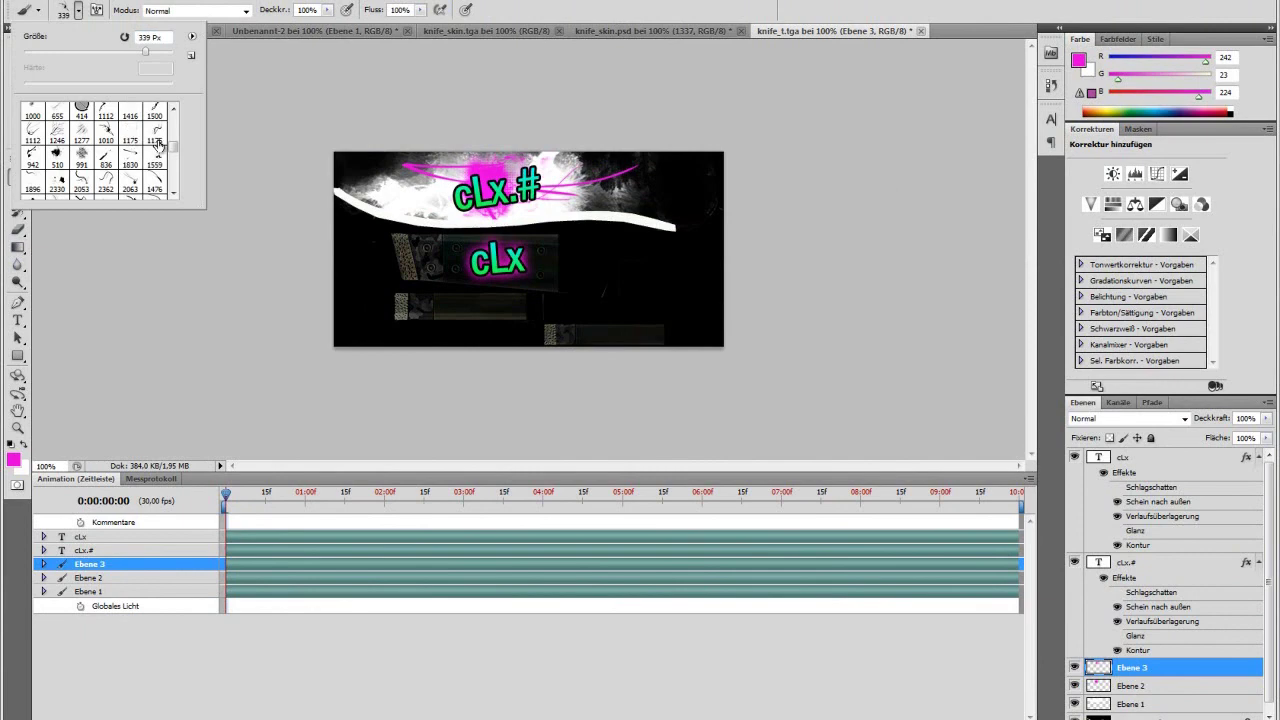
{"action": "left_click", "coordinate": [1220, 719]}
{"action": "left_click", "coordinate": [78, 11]}
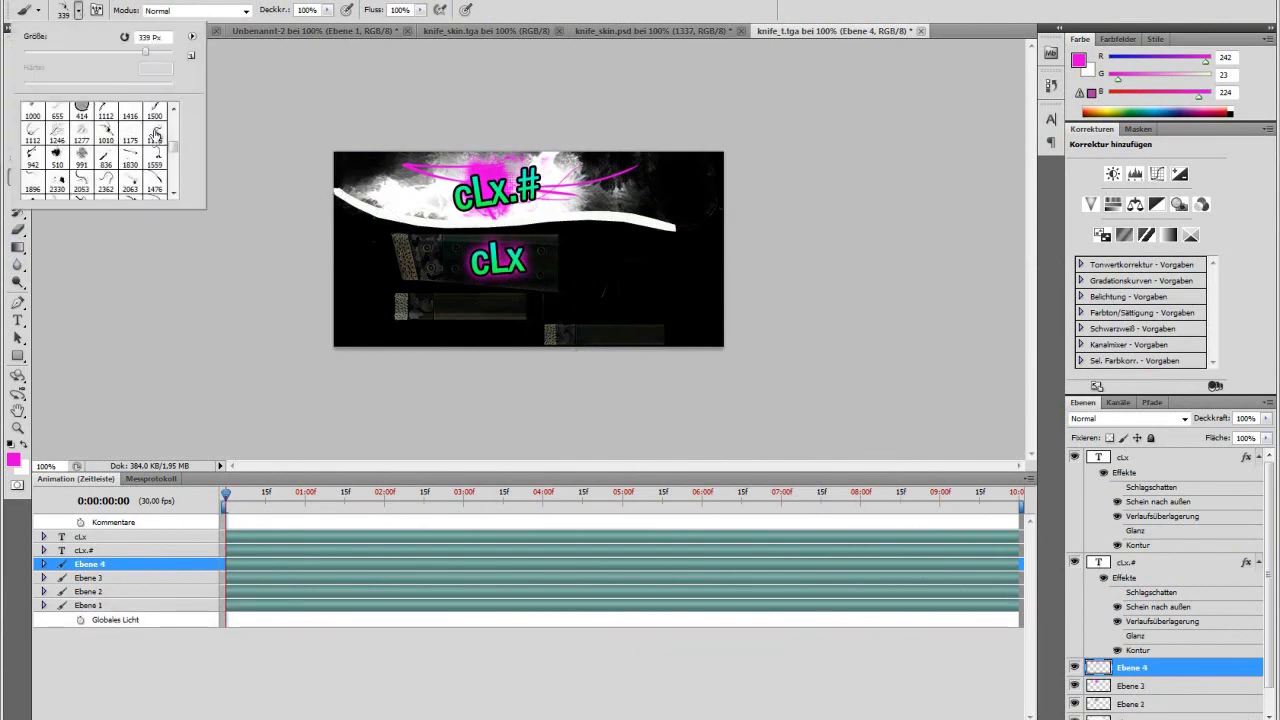
{"action": "left_click", "coordinate": [515, 268]}
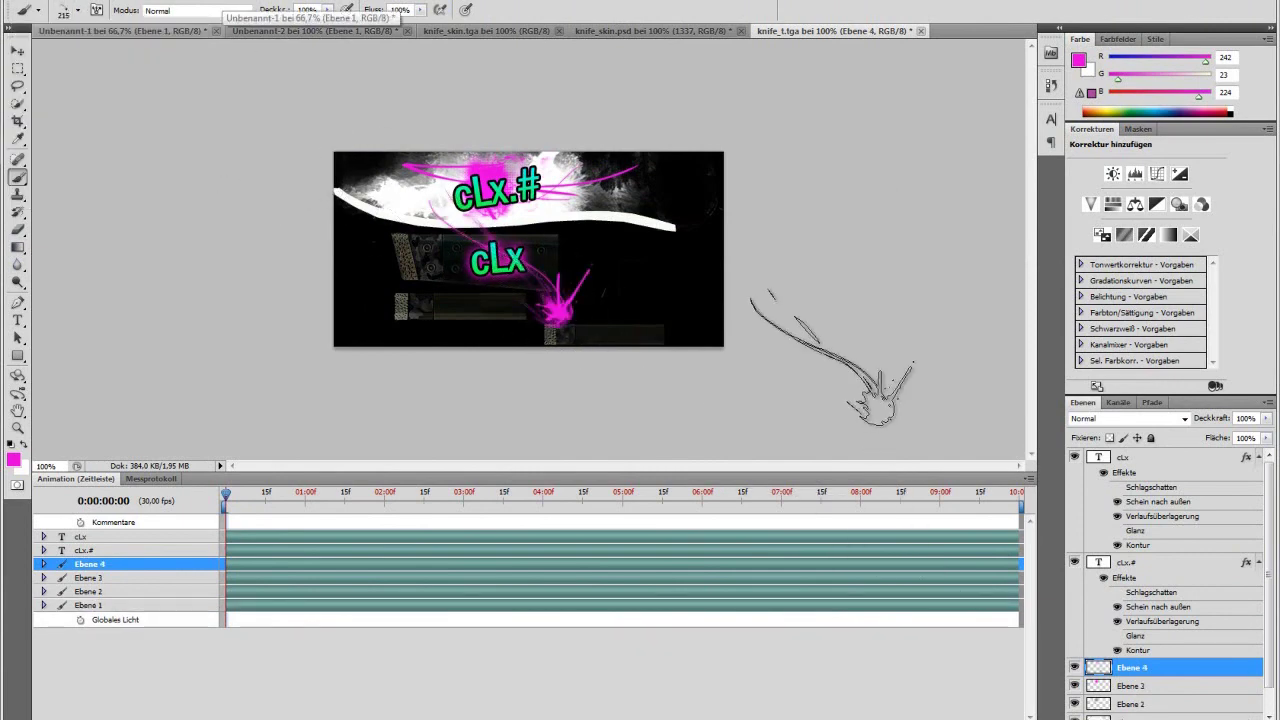
Rotate, shrink and position the new magenta streak behind the left side of the cLx.# text, and apply the transformation.
{"action": "left_click", "coordinate": [17, 54]}
{"action": "key", "text": "ctrl+t"}
{"action": "left_click_drag", "start_coordinate": [609, 309], "coordinate": [589, 178]}
{"action": "left_click_drag", "start_coordinate": [557, 261], "coordinate": [490, 204]}
{"action": "left_click_drag", "start_coordinate": [428, 264], "coordinate": [434, 237]}
{"action": "left_click_drag", "start_coordinate": [557, 136], "coordinate": [548, 220]}
{"action": "key", "text": "Return"}
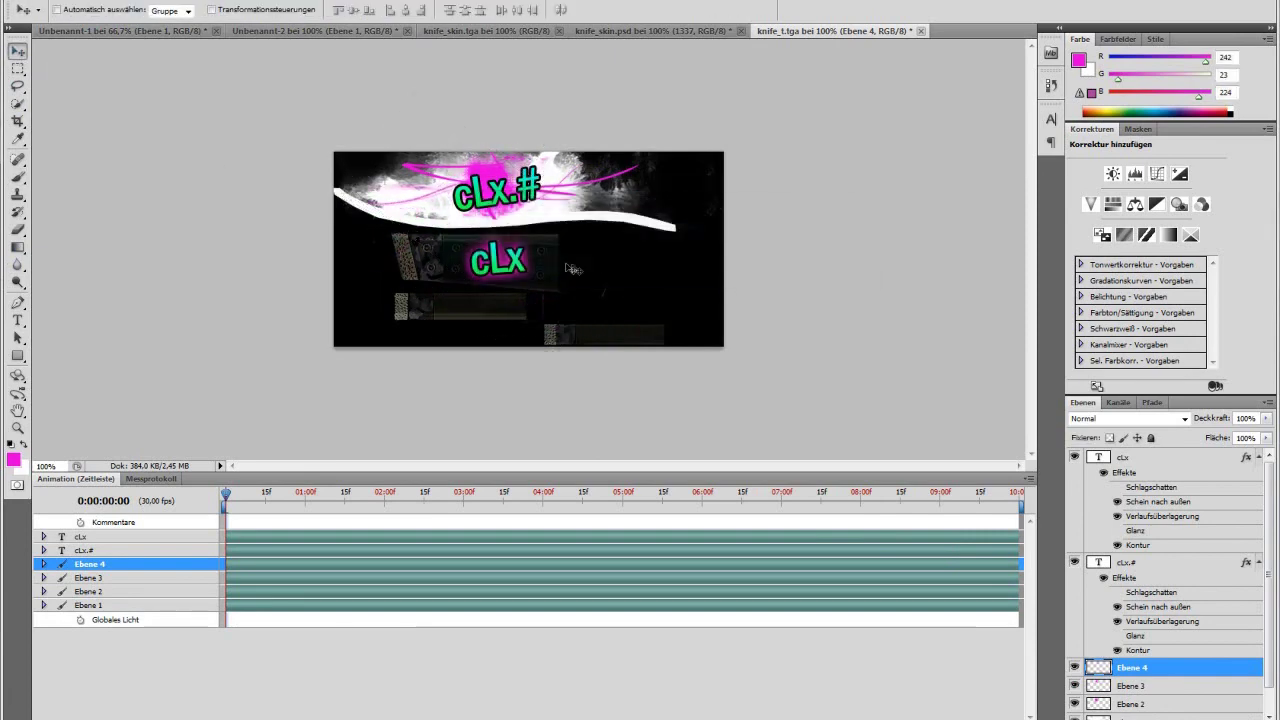
Set the foreground colour to green (RGB 35, 244, 65) and choose the 1372 splatter brush at 170 px.
{"action": "left_click", "coordinate": [13, 459]}
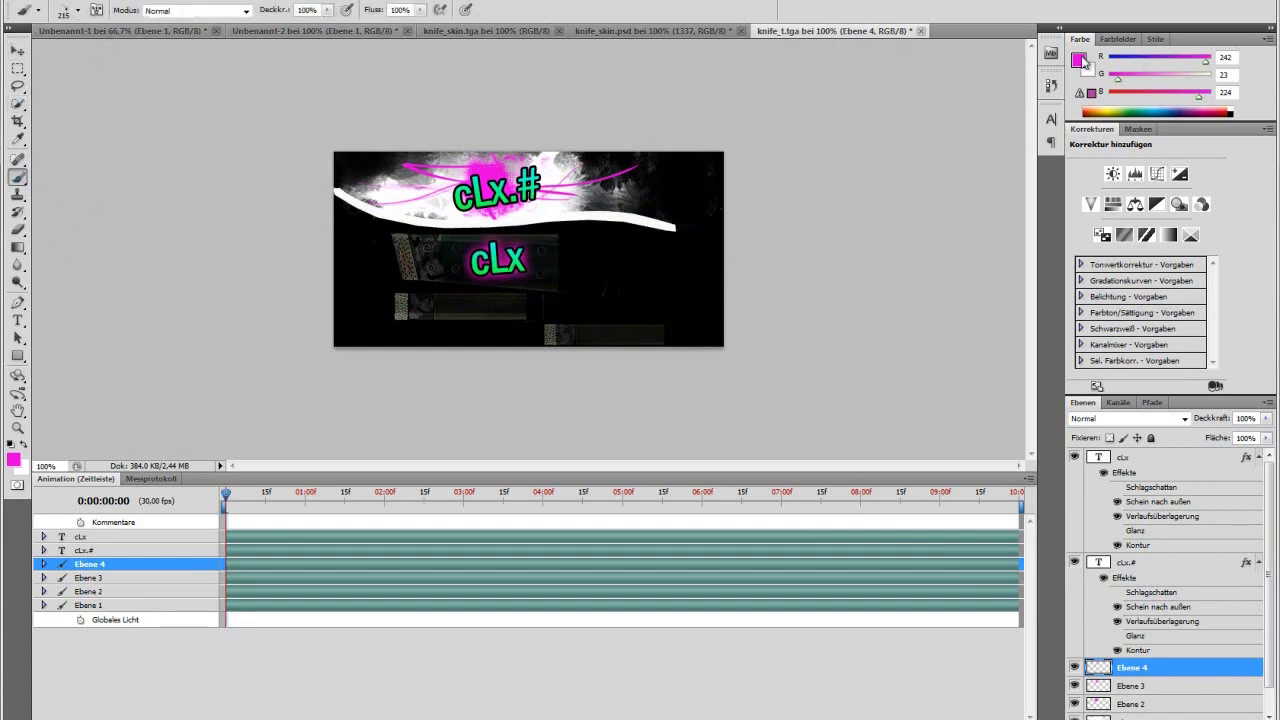
{"action": "left_click", "coordinate": [638, 305]}
{"action": "left_click", "coordinate": [793, 170]}
{"action": "key", "text": "b"}
{"action": "left_click", "coordinate": [78, 10]}
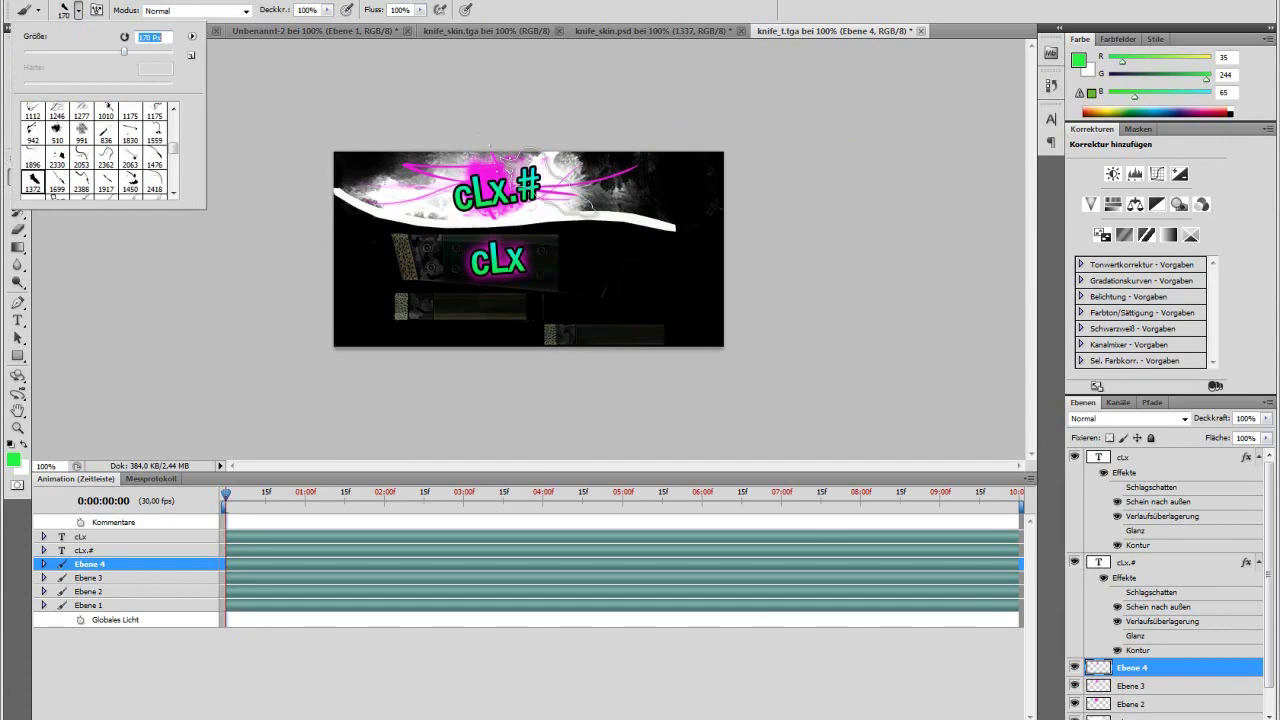
{"action": "left_click", "coordinate": [630, 272]}
{"action": "key", "text": "ctrl+t"}
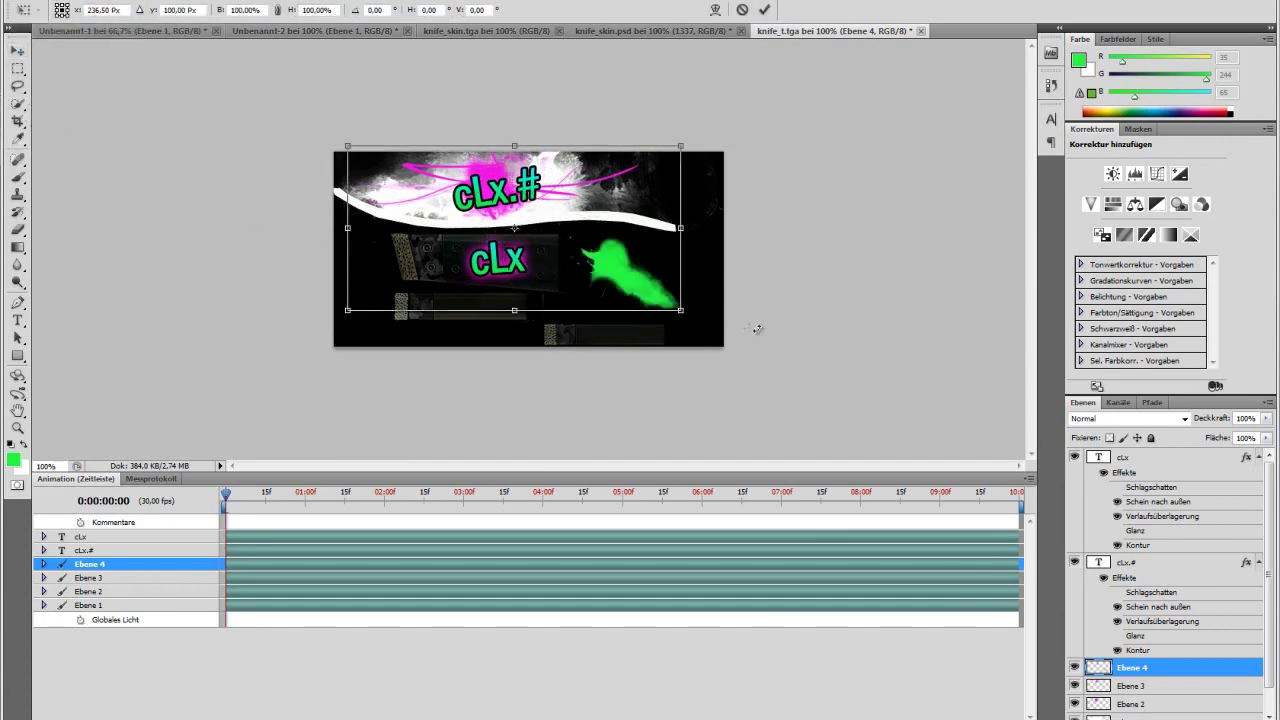
{"action": "left_click", "coordinate": [20, 53]}
{"action": "left_click", "coordinate": [95, 1]}
{"action": "left_click", "coordinate": [125, 30]}
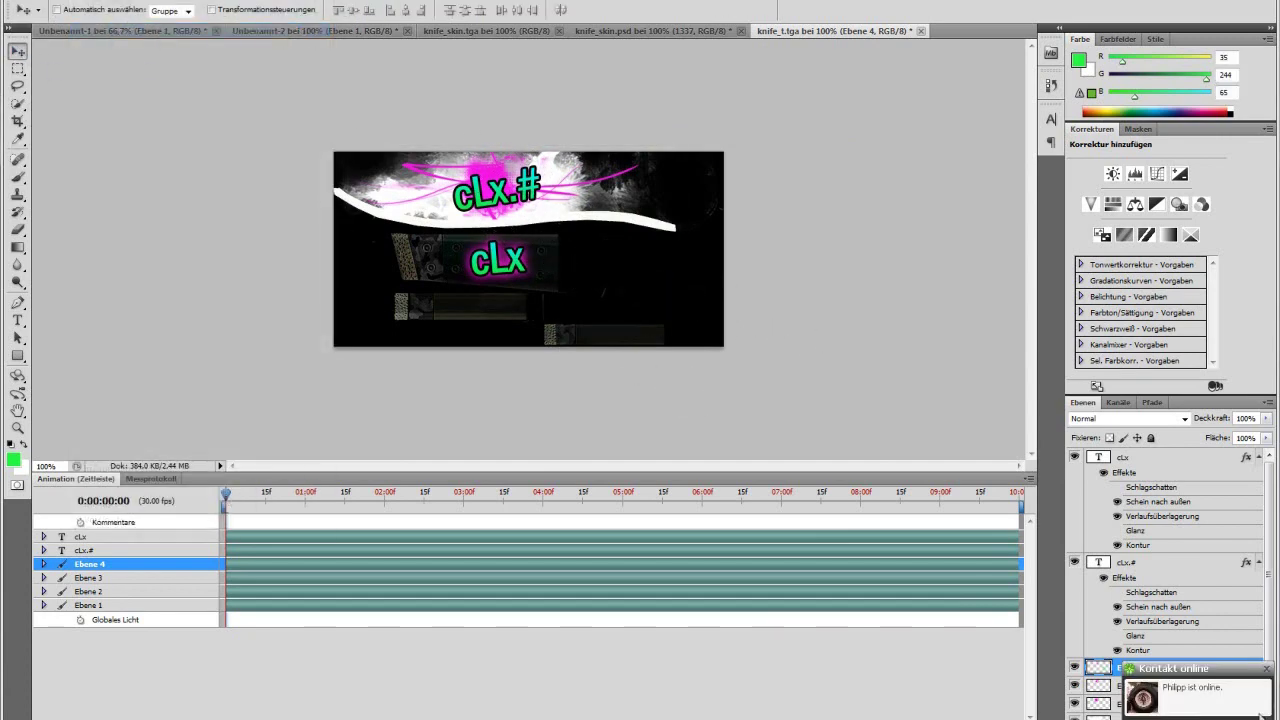
Create a new layer and stamp a green splatter on it in the black area beside the cLx text.
{"action": "key", "text": "ctrl+shift+alt+n"}
{"action": "key", "text": "b"}
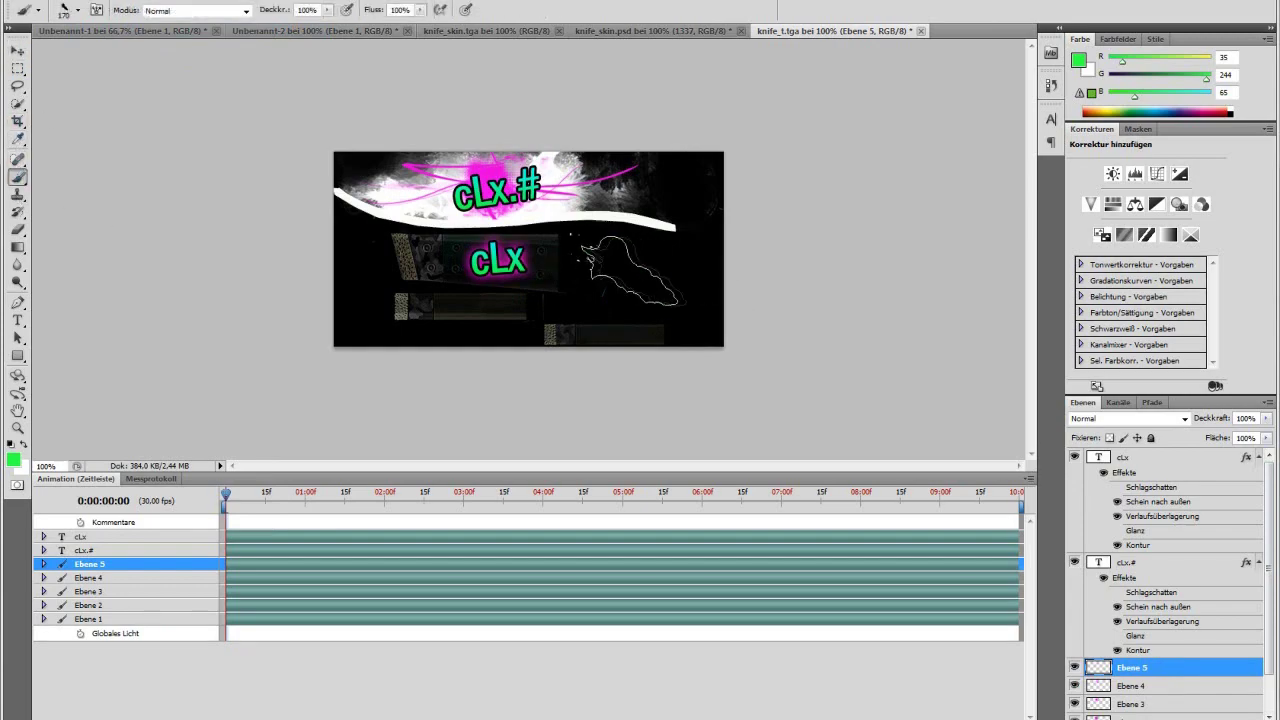
{"action": "left_click", "coordinate": [633, 269]}
Rotate the green splatter to -47.58°, scale its height to 63.70%, place it behind the upper right of the cLx.# text, and apply the transformation.
{"action": "key", "text": "ctrl+t"}
{"action": "left_click_drag", "start_coordinate": [694, 324], "coordinate": [700, 273]}
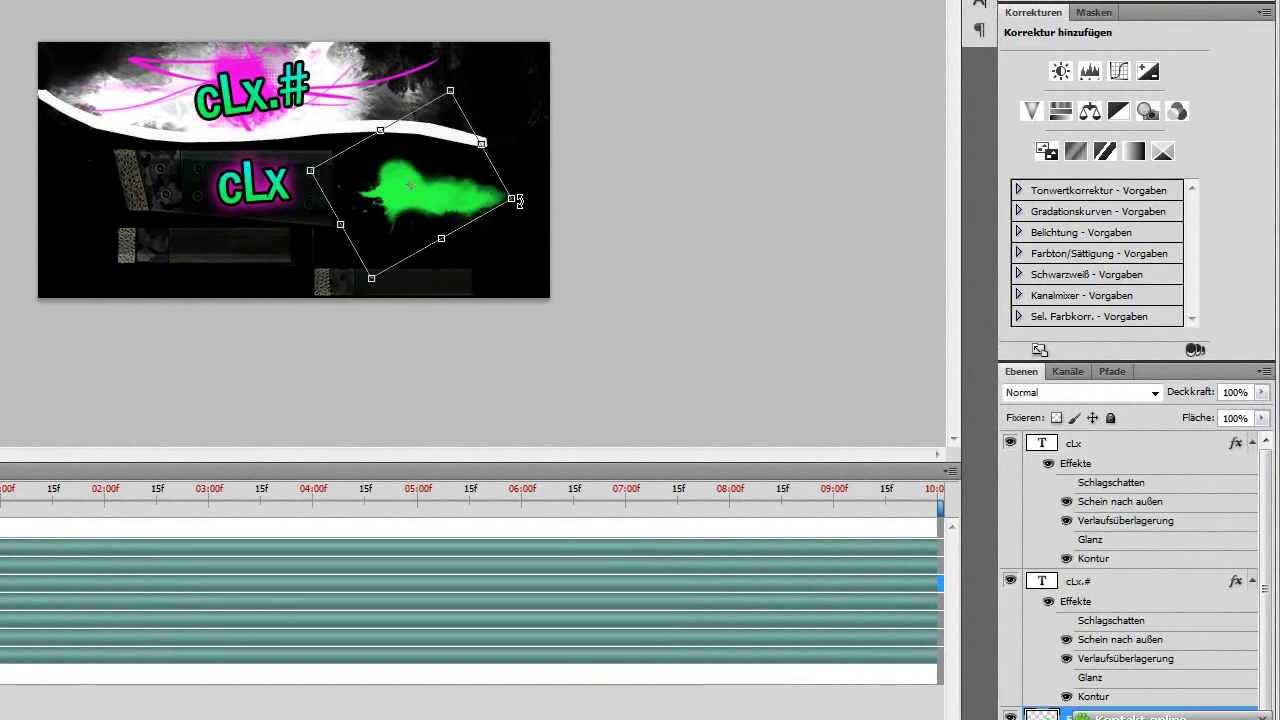
{"action": "left_click_drag", "start_coordinate": [380, 130], "coordinate": [309, 71]}
{"action": "left_click_drag", "start_coordinate": [433, 79], "coordinate": [427, 41]}
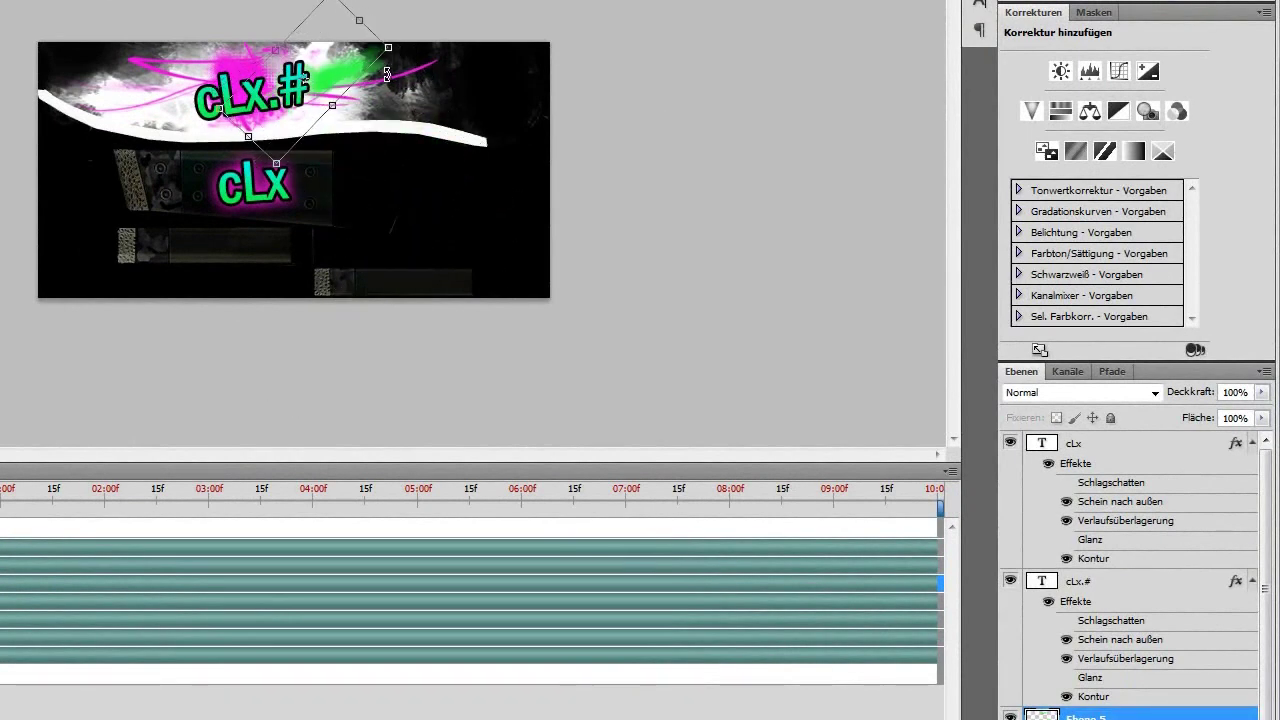
{"action": "left_click_drag", "start_coordinate": [344, 68], "coordinate": [334, 65]}
{"action": "left_click", "coordinate": [19, 50]}
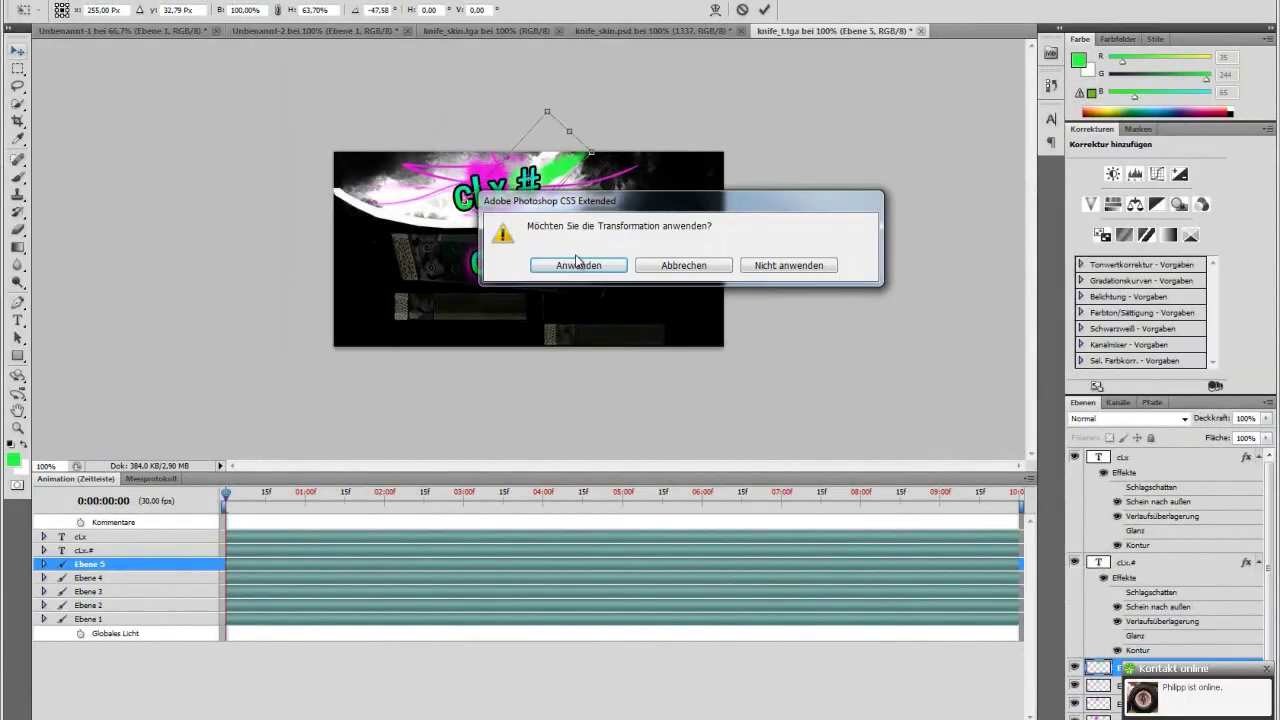
{"action": "left_click", "coordinate": [577, 265]}
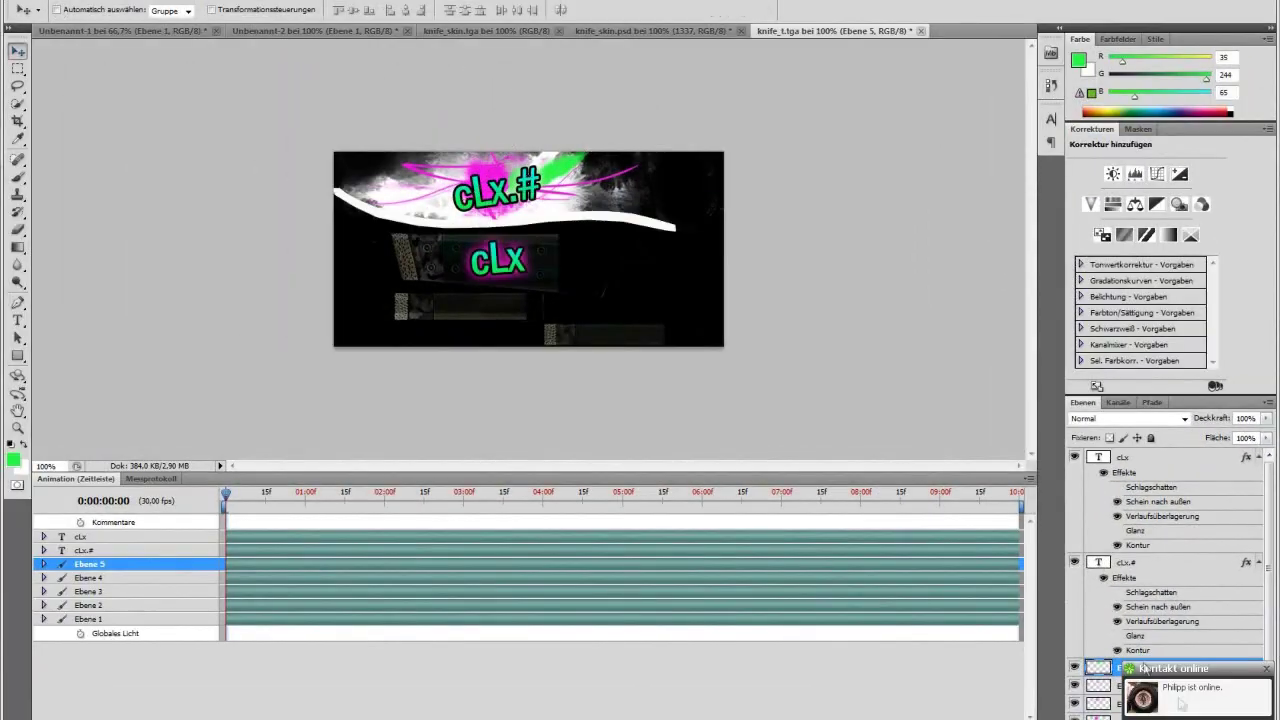
Lower the green splatter layer's opacity to 72% in its blending options.
{"action": "right_click", "coordinate": [1145, 670]}
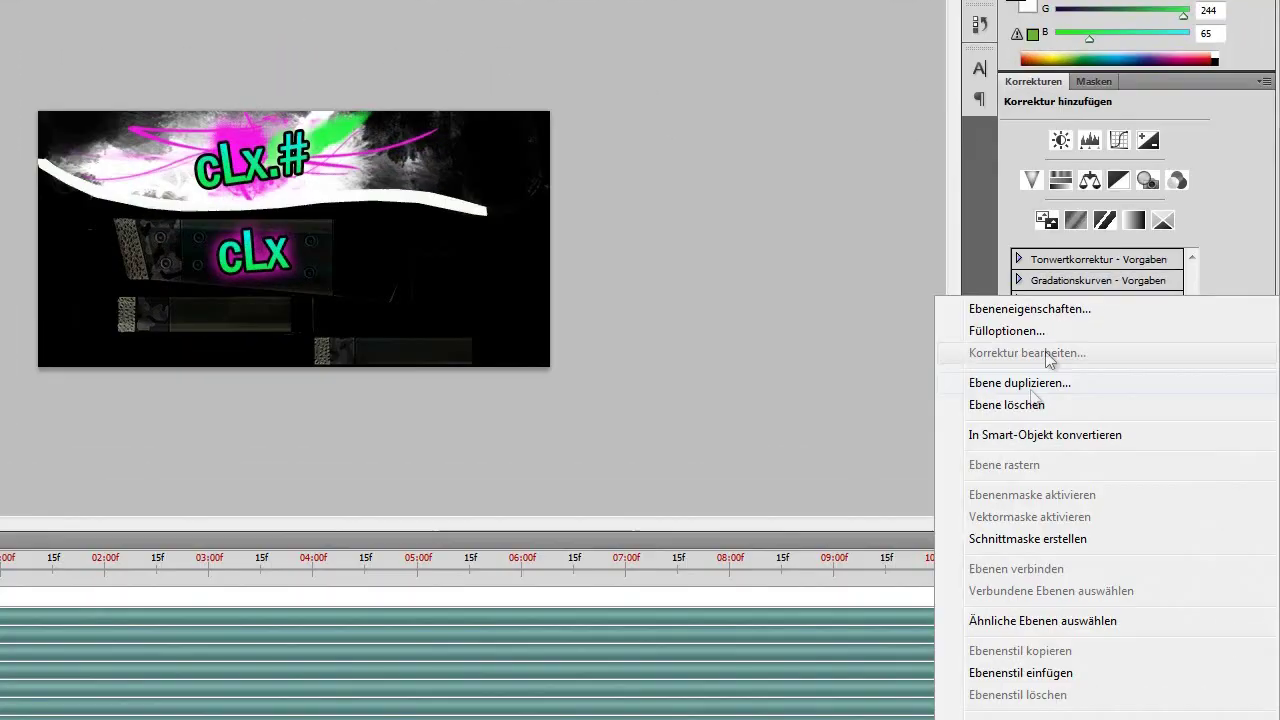
{"action": "left_click", "coordinate": [1040, 332]}
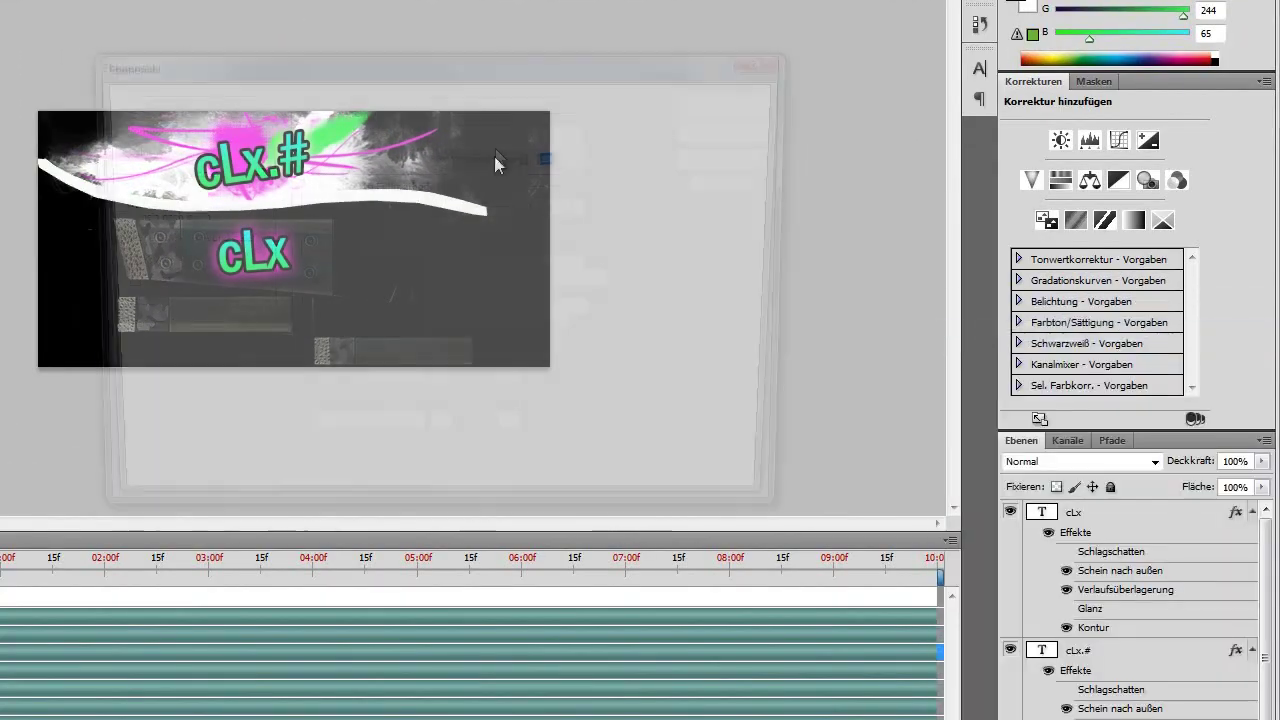
{"action": "left_click_drag", "start_coordinate": [530, 157], "coordinate": [503, 157]}
{"action": "left_click_drag", "start_coordinate": [625, 70], "coordinate": [576, 293]}
{"action": "left_click", "coordinate": [686, 327]}
Try the Ineinanderkopieren blend mode on the green splatter layer, and return the layer to Normal.
{"action": "left_click", "coordinate": [1080, 461]}
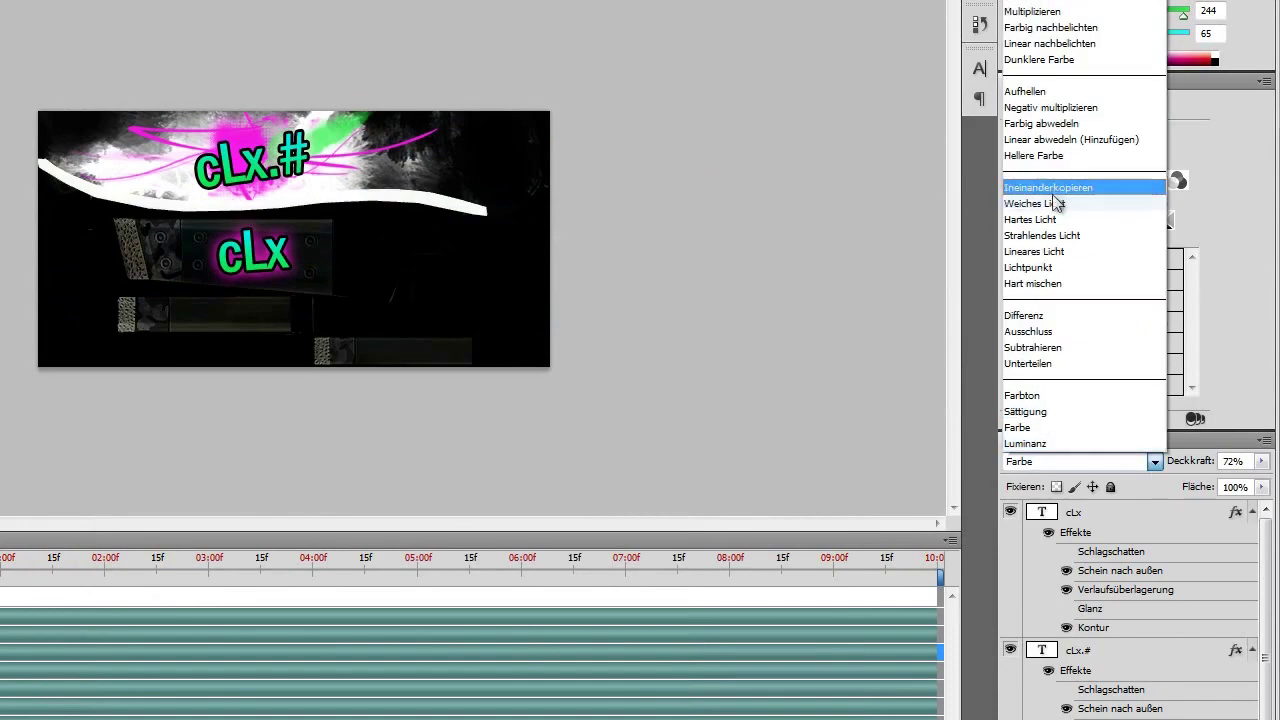
{"action": "left_click", "coordinate": [1052, 188]}
{"action": "left_click", "coordinate": [1153, 465]}
{"action": "left_click", "coordinate": [1077, 8]}
Move the green splatter layer between Ebene 2 and Ebene 1, and set its opacity to 100%.
{"action": "left_click_drag", "start_coordinate": [1150, 667], "coordinate": [1150, 711]}
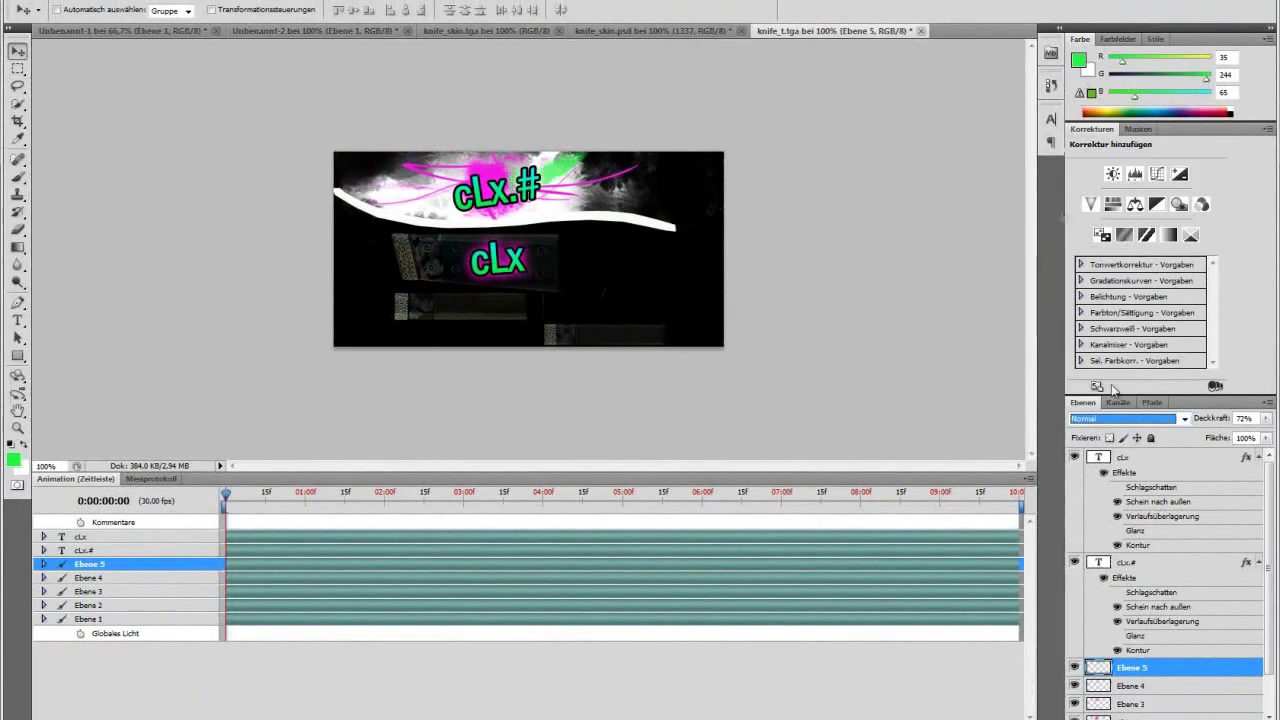
{"action": "scroll", "coordinate": [1150, 612], "scroll_direction": "down", "scroll_amount": 2}
{"action": "left_click_drag", "start_coordinate": [1130, 664], "coordinate": [1131, 690]}
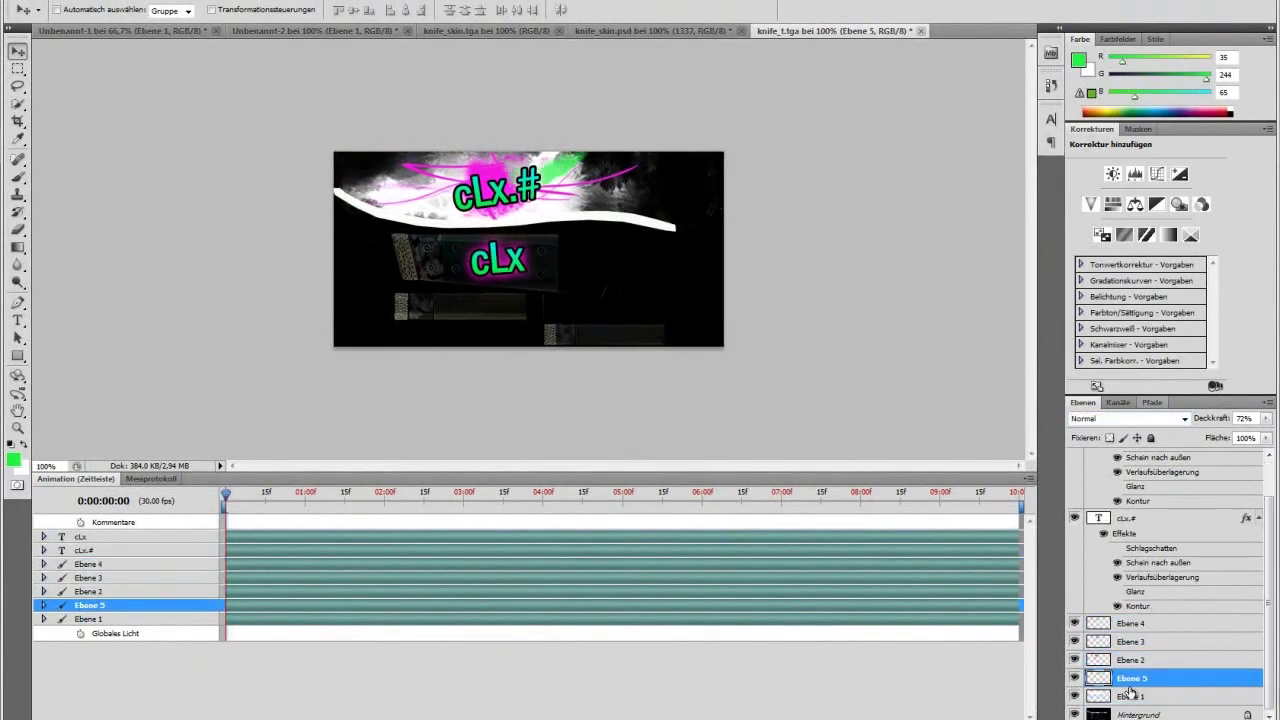
{"action": "double_click", "coordinate": [1113, 680]}
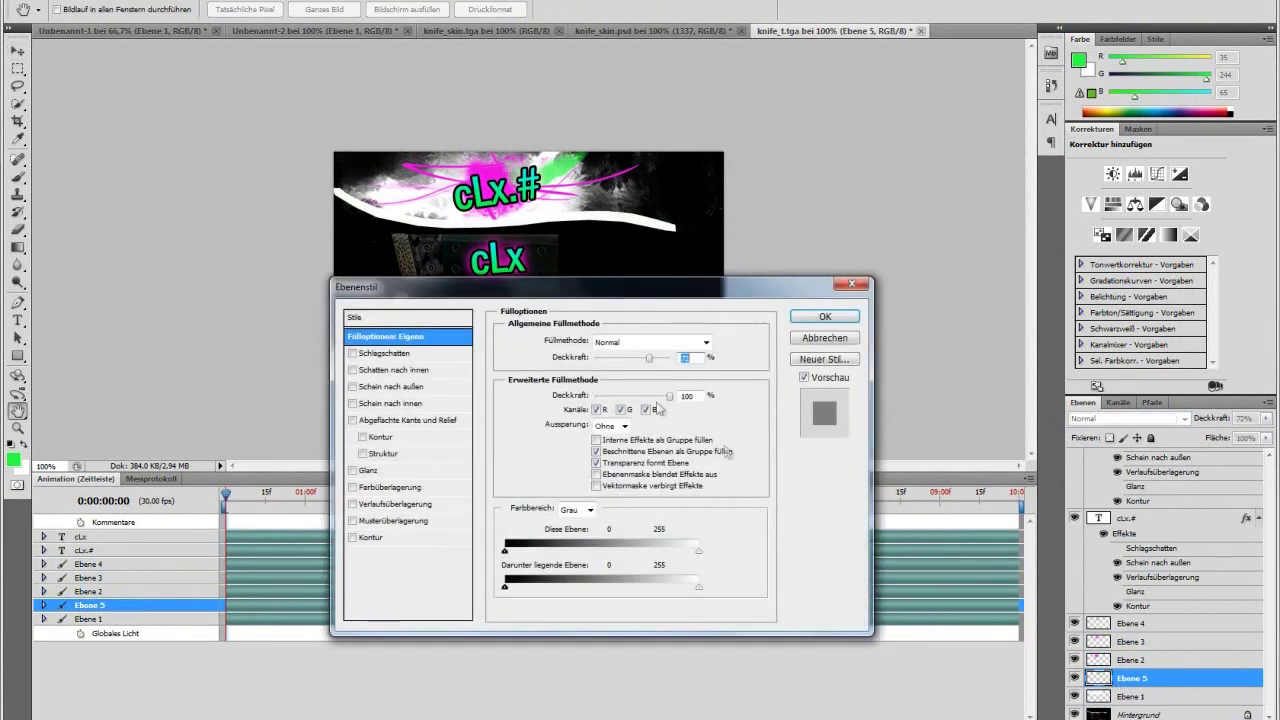
{"action": "left_click", "coordinate": [824, 317]}
Duplicate the green splatter layer, then rotate, shrink and position the copy behind the lower left of the cLx.# text, applying the transformation.
{"action": "right_click", "coordinate": [1142, 678]}
{"action": "left_click", "coordinate": [1086, 375]}
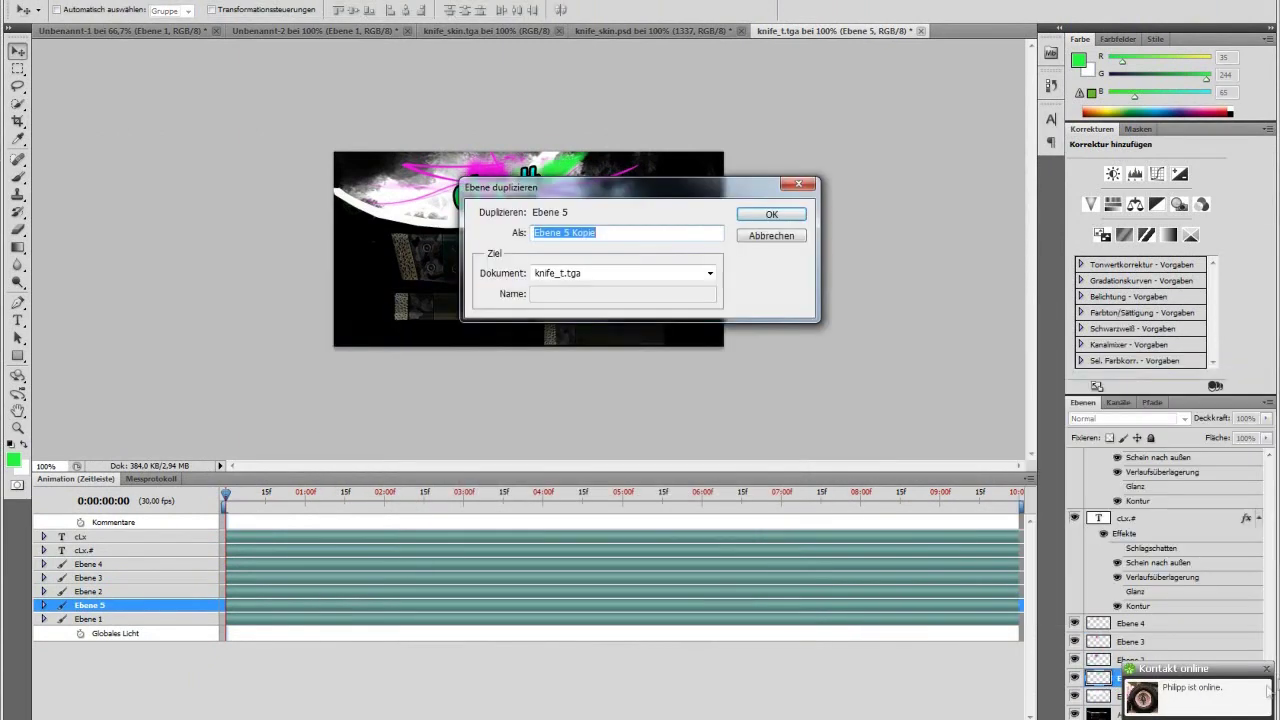
{"action": "left_click", "coordinate": [768, 218]}
{"action": "left_click", "coordinate": [1266, 669]}
{"action": "key", "text": "ctrl+t"}
{"action": "left_click_drag", "start_coordinate": [622, 204], "coordinate": [533, 215]}
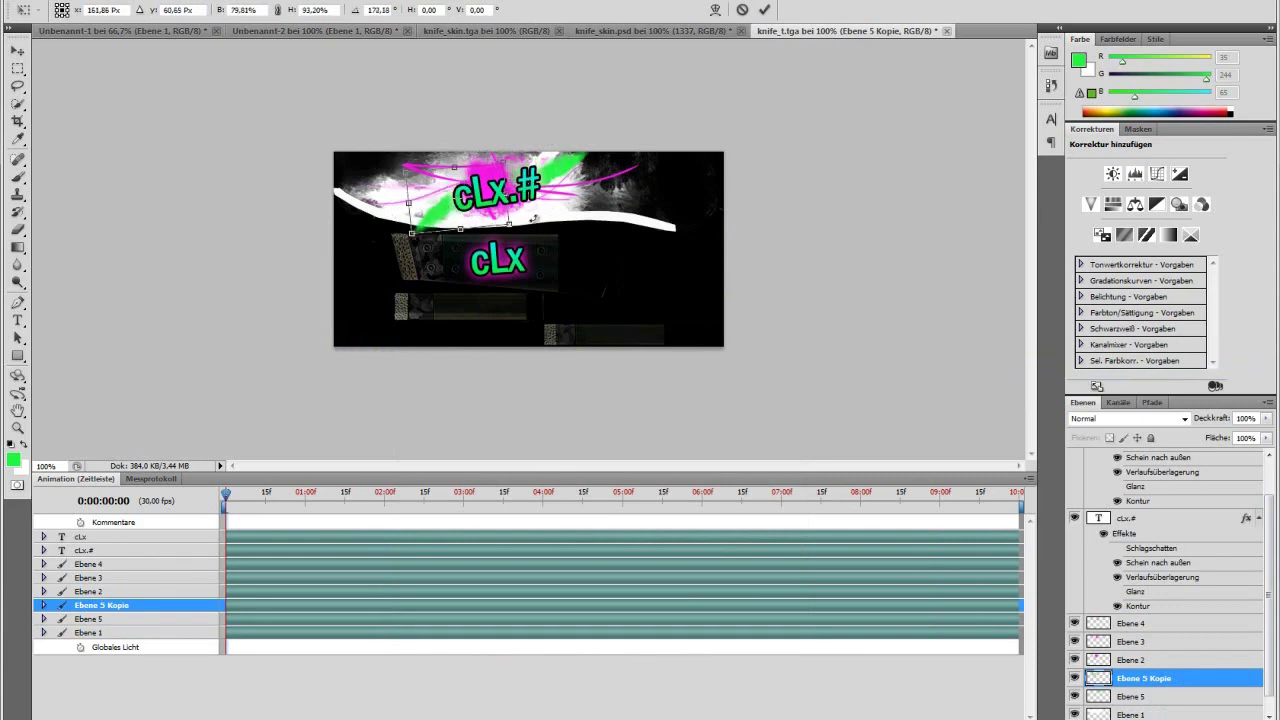
{"action": "key", "text": "Return"}
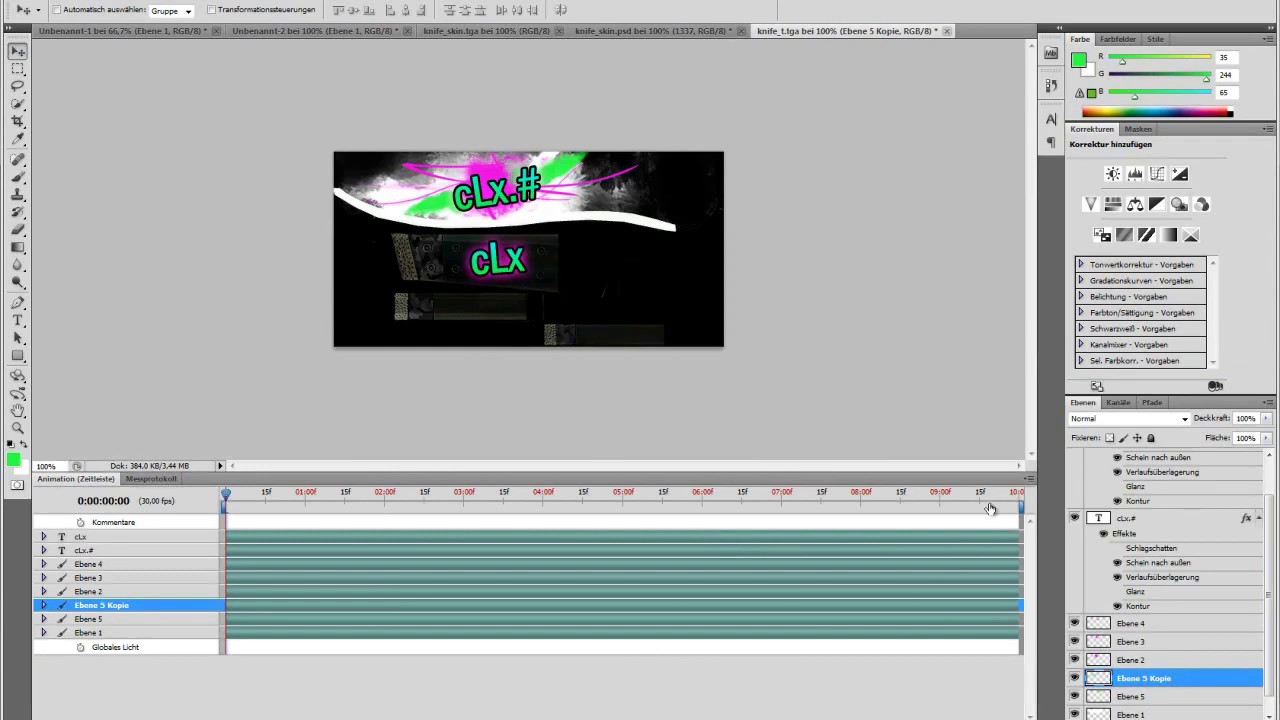
{"action": "left_click", "coordinate": [1129, 713]}
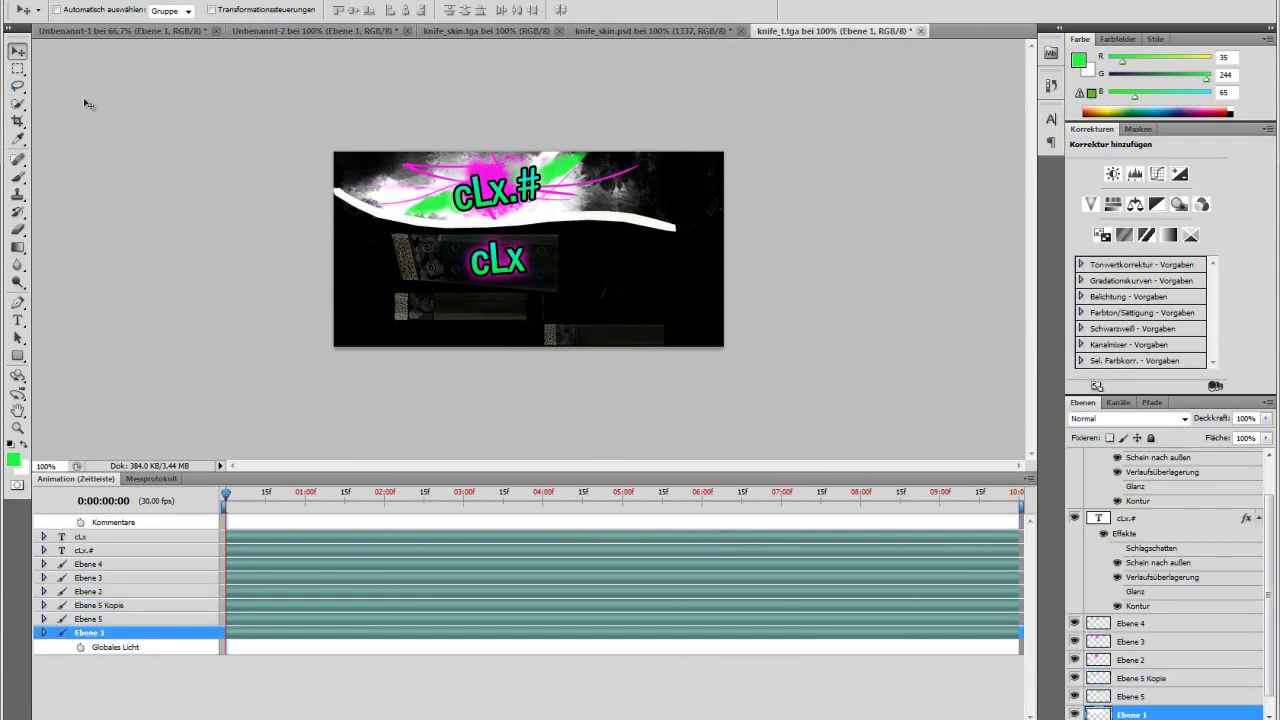
{"action": "left_click", "coordinate": [8, 230]}
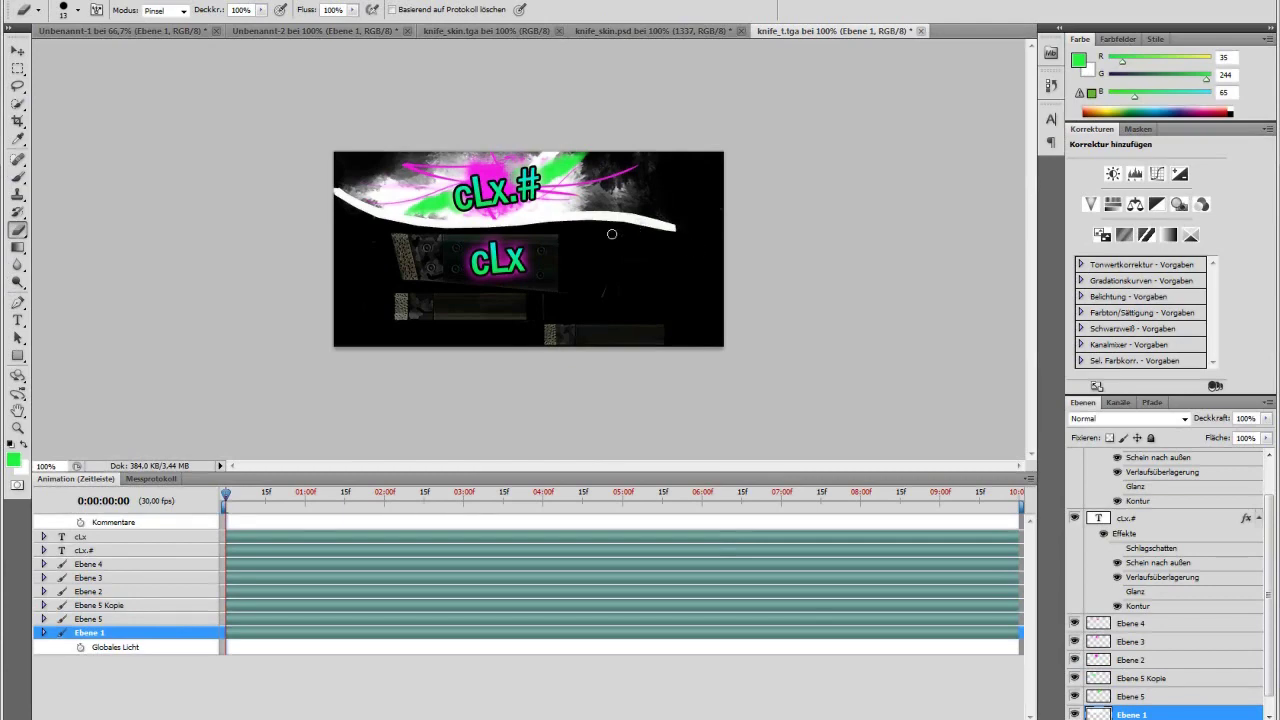
Start saving the texture under a new location, creating and opening a Desktop folder named tutorial.
{"action": "key", "text": "alt+d"}
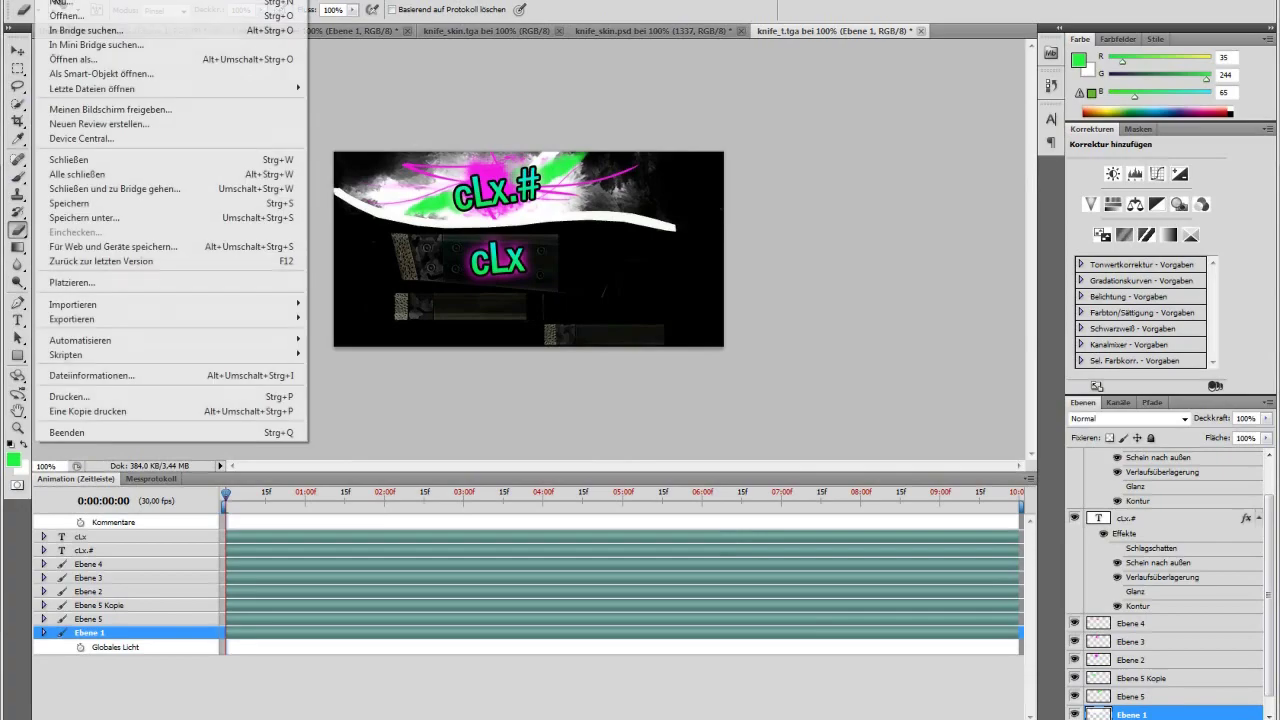
{"action": "left_click", "coordinate": [107, 216]}
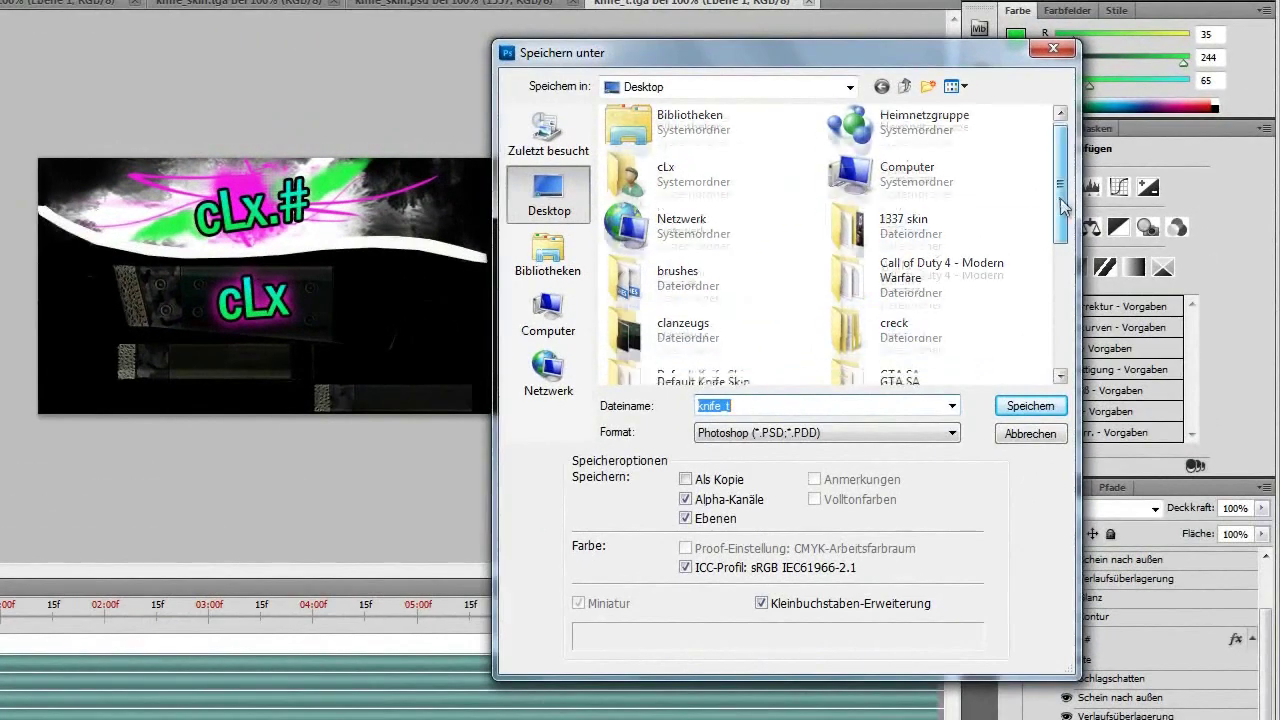
{"action": "scroll", "coordinate": [981, 325], "scroll_direction": "down", "scroll_amount": 6}
{"action": "right_click", "coordinate": [848, 358]}
{"action": "mouse_move", "coordinate": [970, 575]}
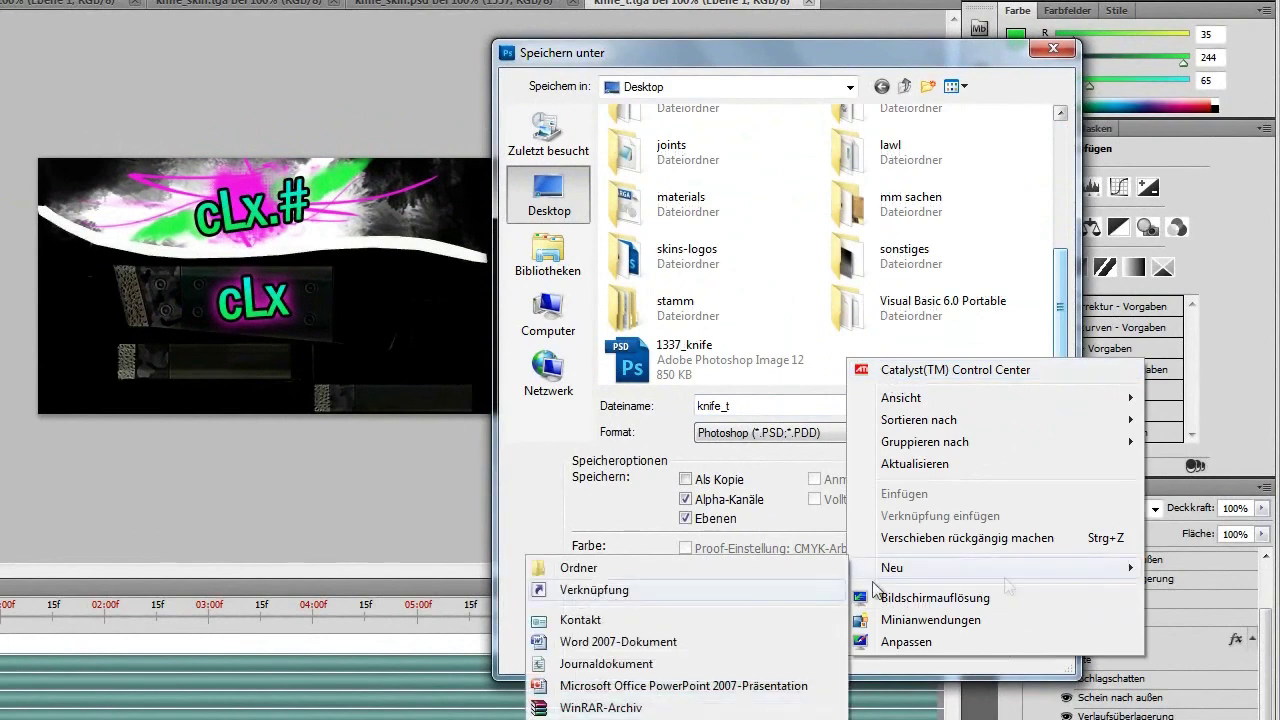
{"action": "left_click", "coordinate": [703, 570]}
{"action": "type", "text": "tu"}
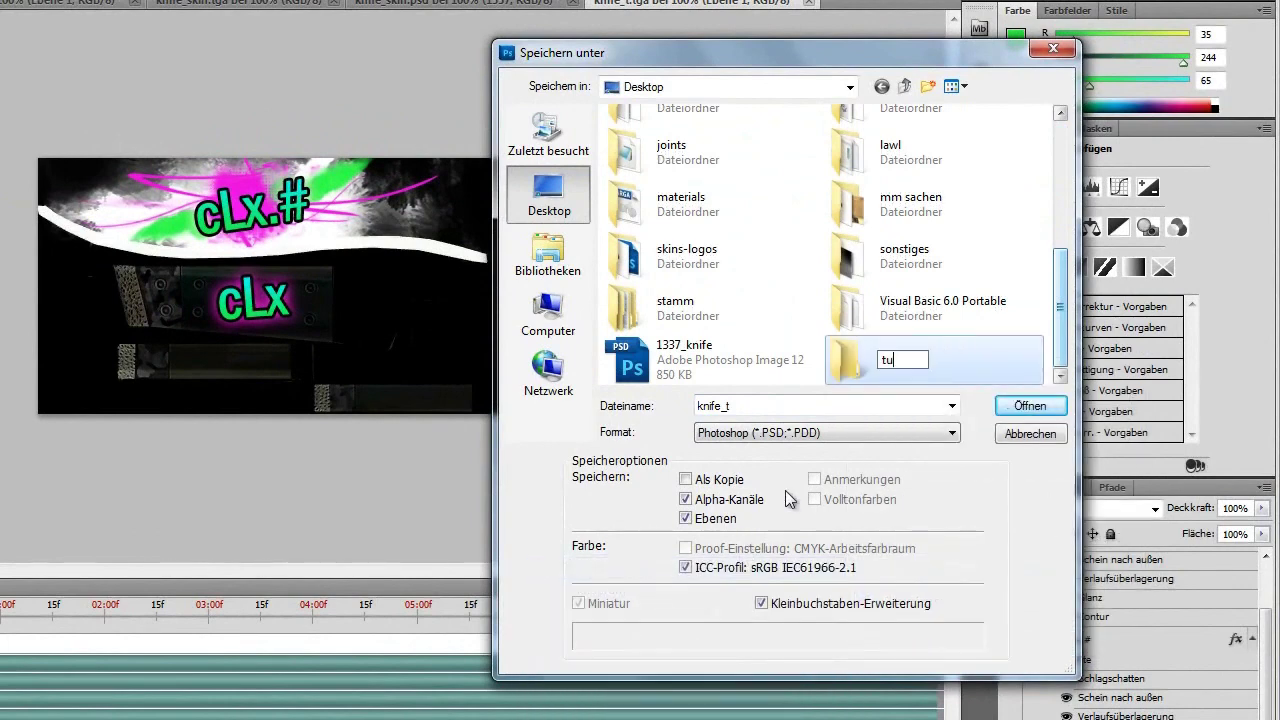
{"action": "type", "text": "torial"}
{"action": "key", "text": "Return"}
{"action": "double_click", "coordinate": [939, 358]}
Save the texture in Targa format as knife_t.tga in the tutorial folder, accepting the Targa options.
{"action": "left_click", "coordinate": [879, 432]}
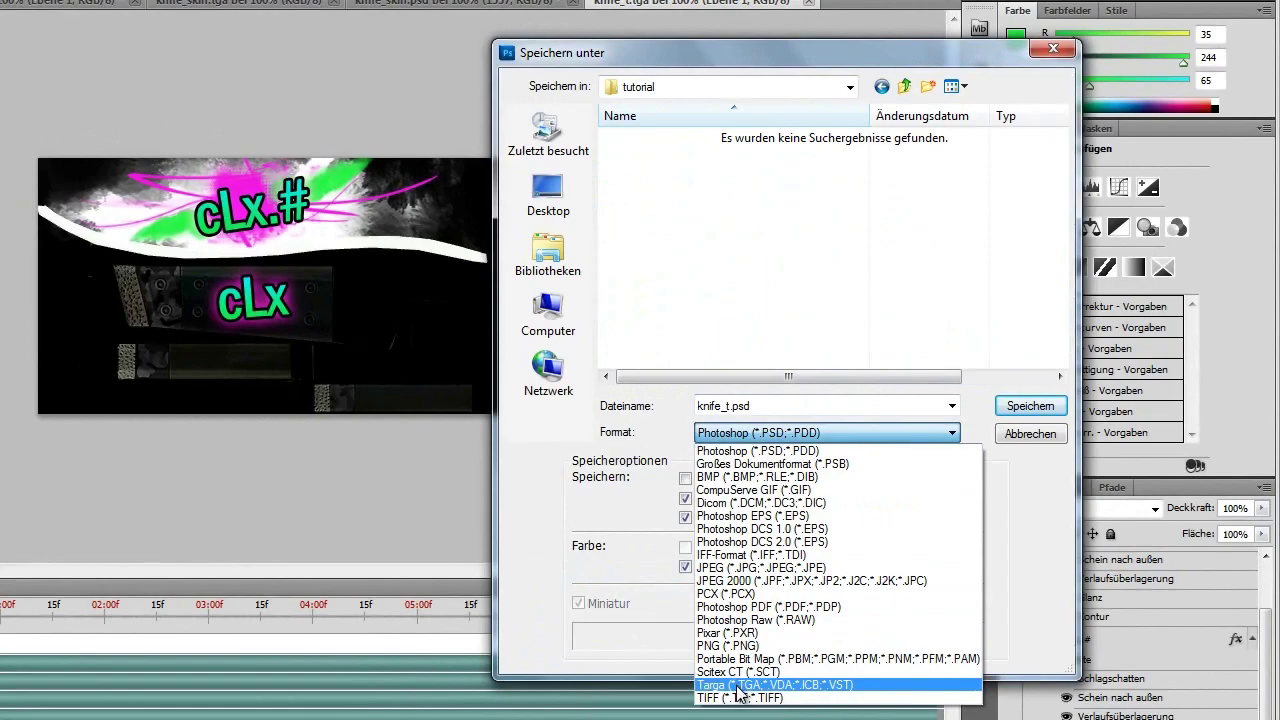
{"action": "left_click", "coordinate": [737, 685]}
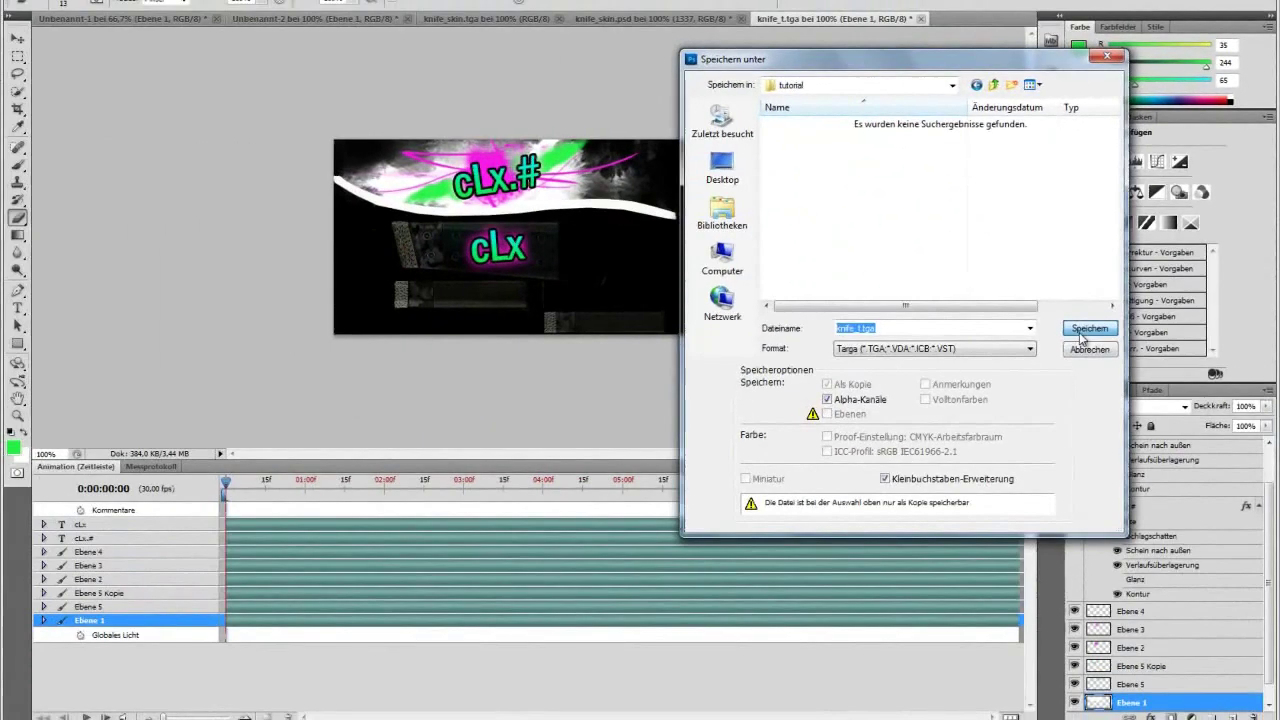
{"action": "left_click", "coordinate": [1085, 332]}
{"action": "left_click", "coordinate": [687, 217]}
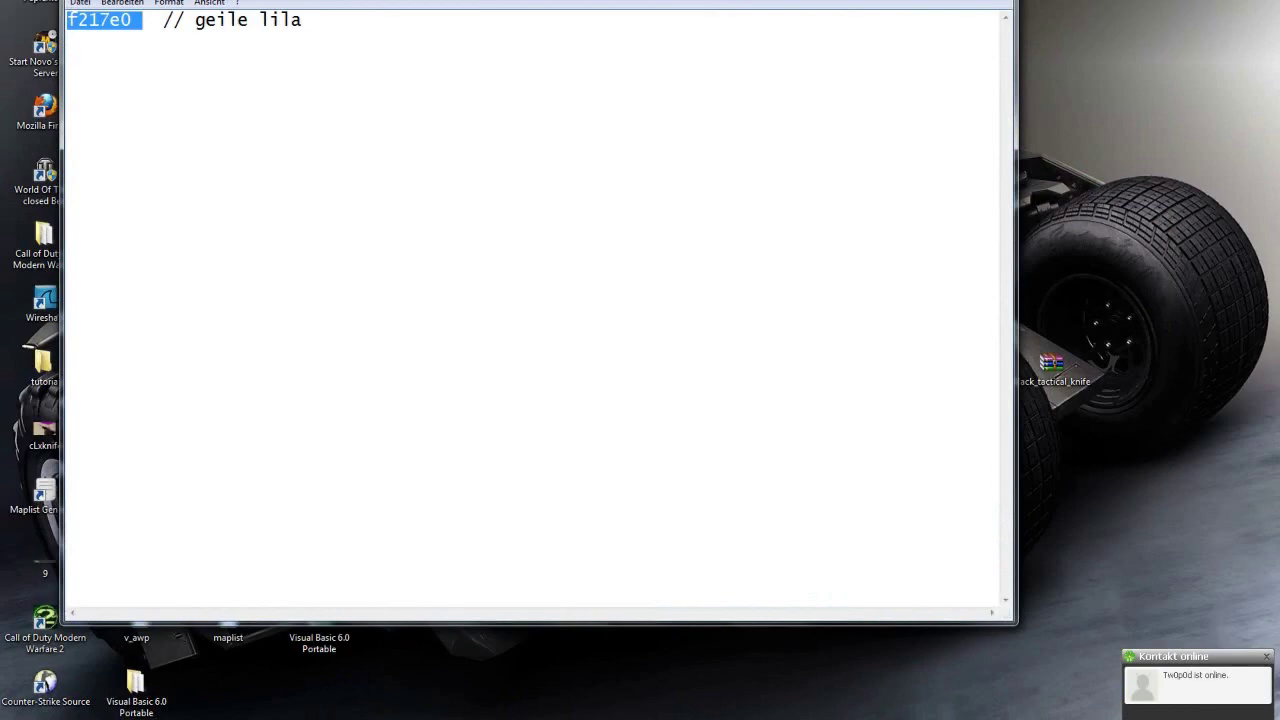
Clear the colour note off the desktop, open the tutorial folder and launch VTFEdit.
{"action": "left_click", "coordinate": [992, 1]}
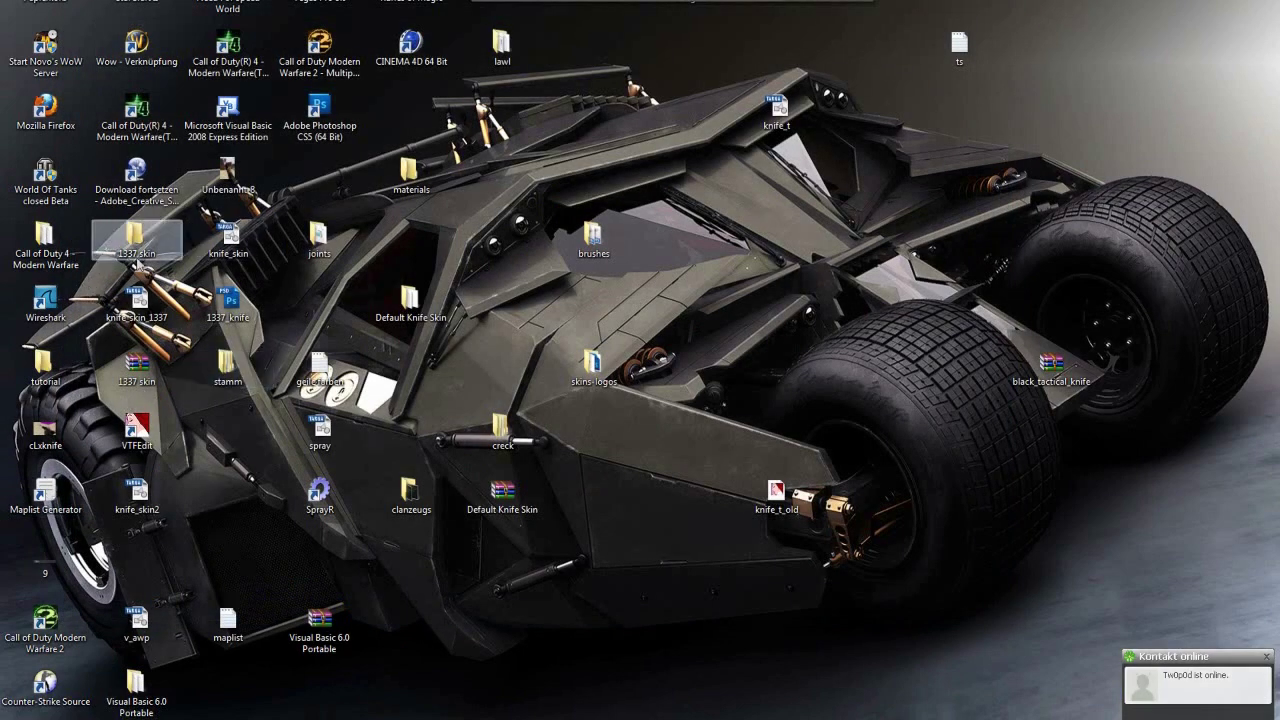
{"action": "double_click", "coordinate": [45, 368]}
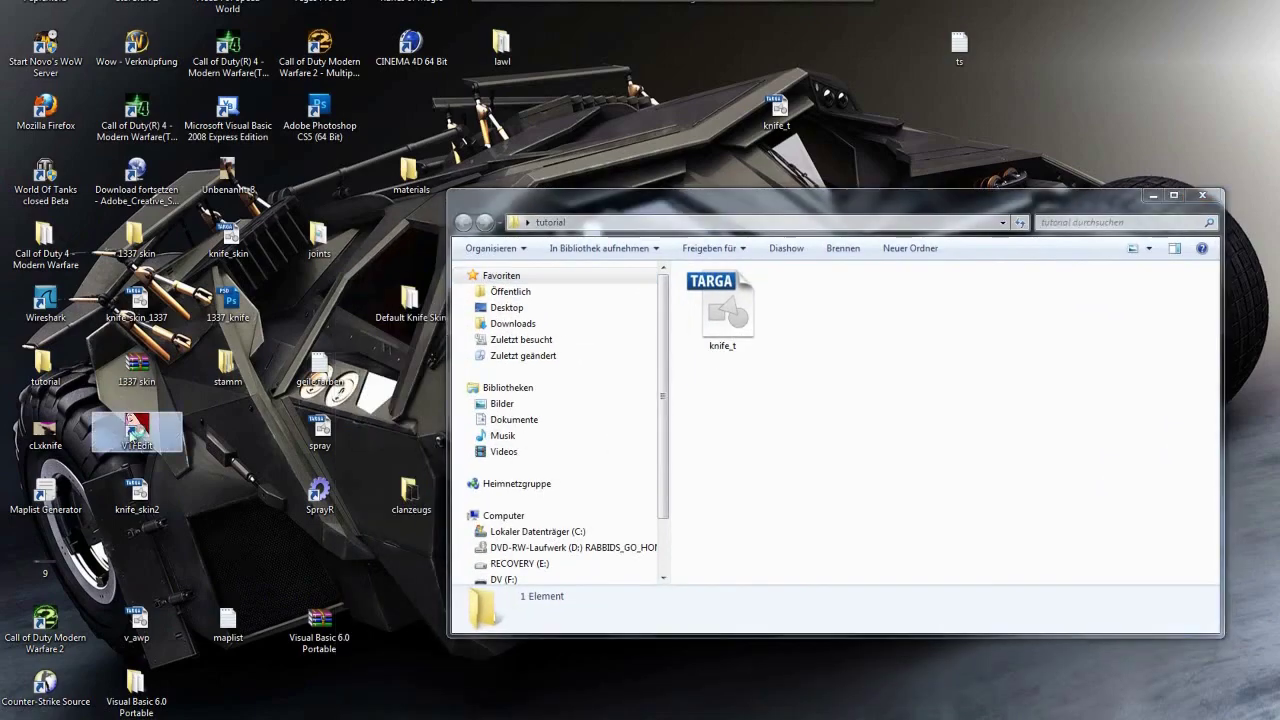
{"action": "double_click", "coordinate": [131, 435]}
Import knife_t.tga from the Desktop's tutorial folder into VTFEdit, accepting the default VTF options.
{"action": "left_click", "coordinate": [181, 370]}
{"action": "left_click", "coordinate": [180, 370]}
{"action": "left_click", "coordinate": [227, 465]}
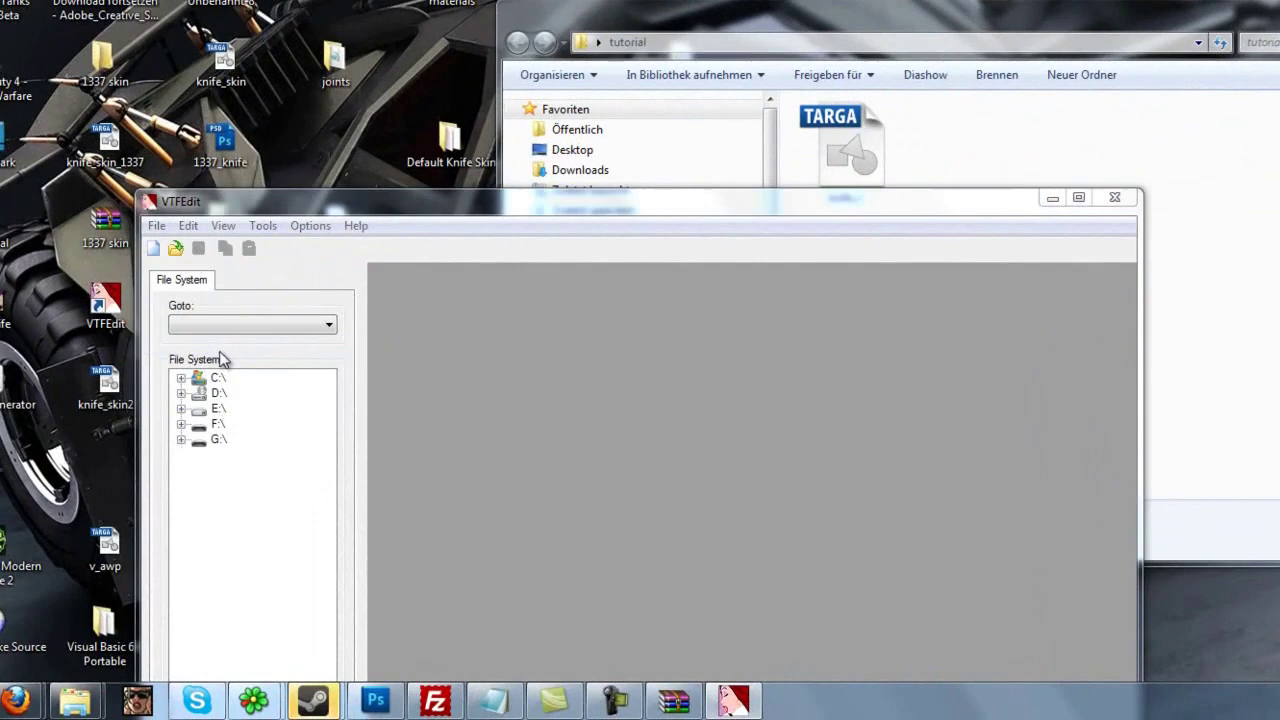
{"action": "left_click", "coordinate": [210, 324]}
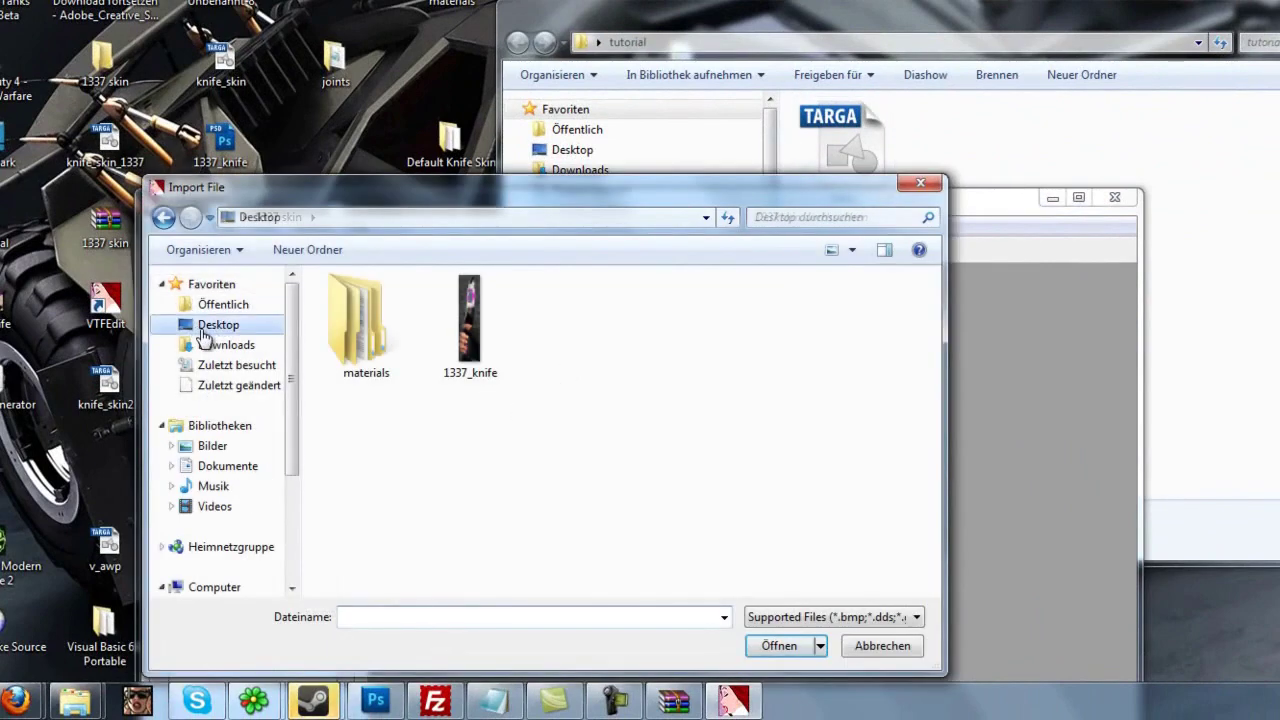
{"action": "scroll", "coordinate": [868, 455], "scroll_direction": "down", "scroll_amount": 5}
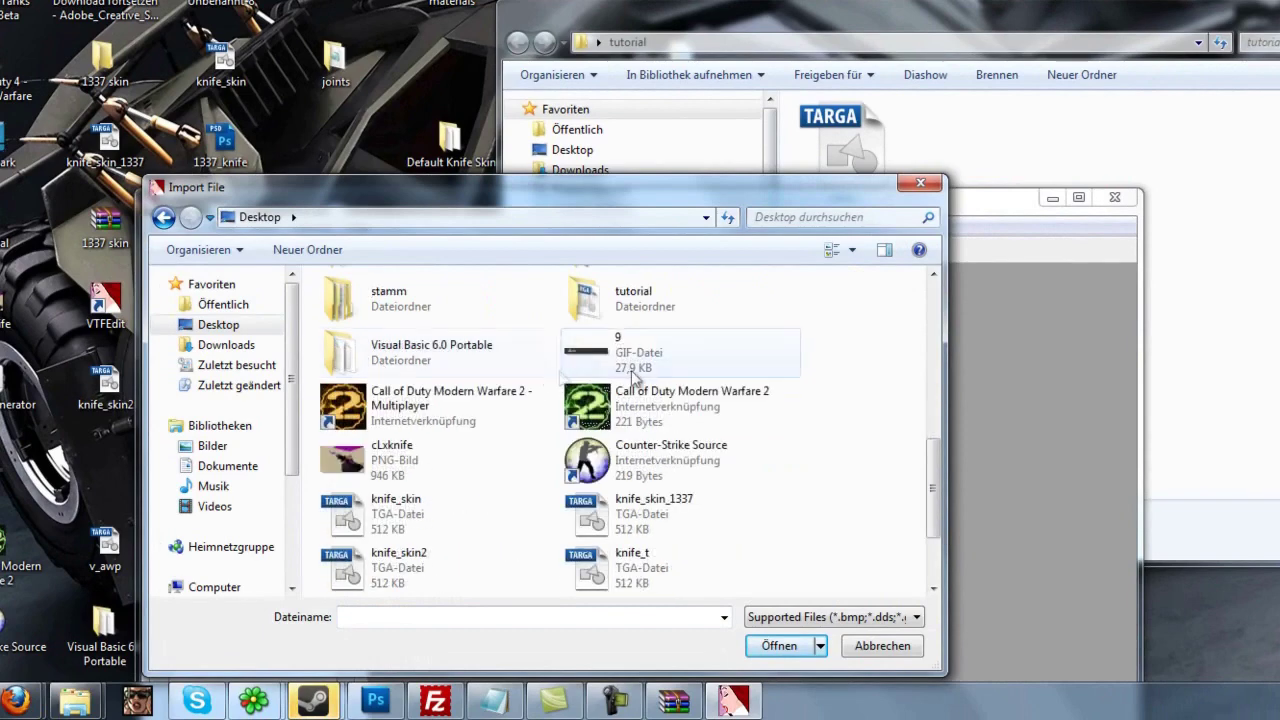
{"action": "scroll", "coordinate": [490, 385], "scroll_direction": "up", "scroll_amount": 3}
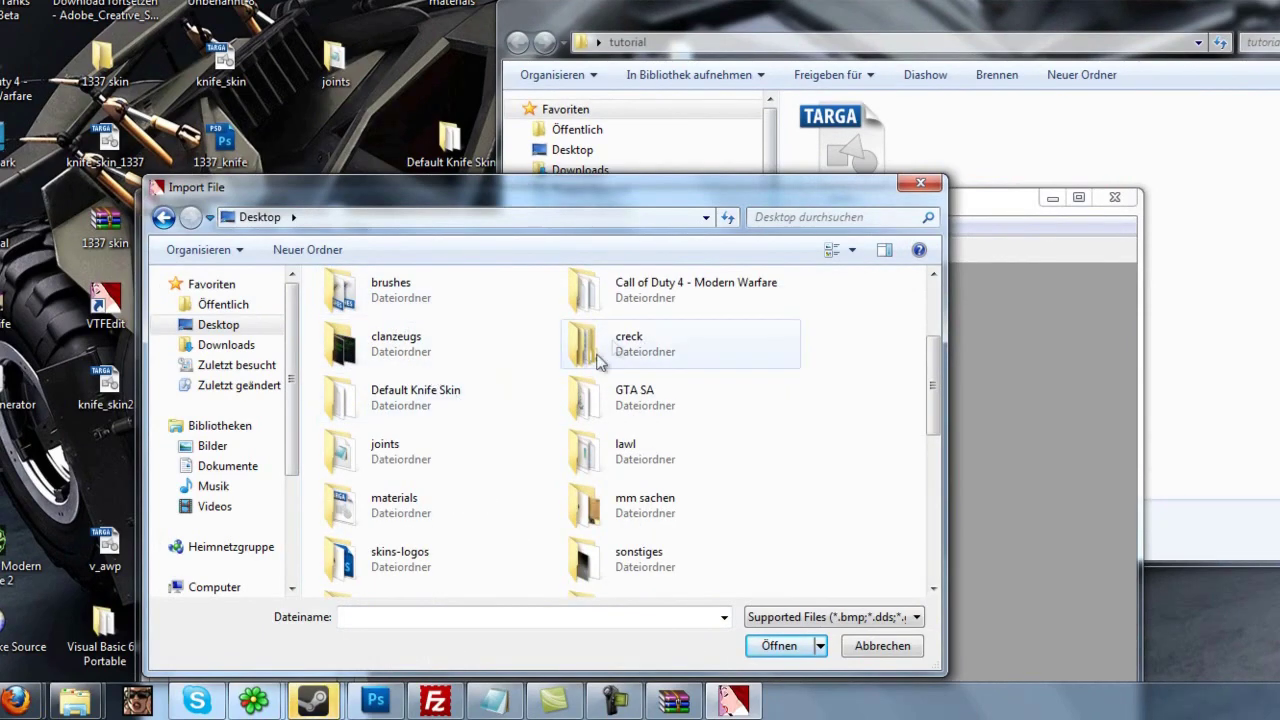
{"action": "scroll", "coordinate": [434, 522], "scroll_direction": "down", "scroll_amount": 2}
{"action": "scroll", "coordinate": [420, 460], "scroll_direction": "up", "scroll_amount": 5}
{"action": "scroll", "coordinate": [590, 460], "scroll_direction": "down", "scroll_amount": 5}
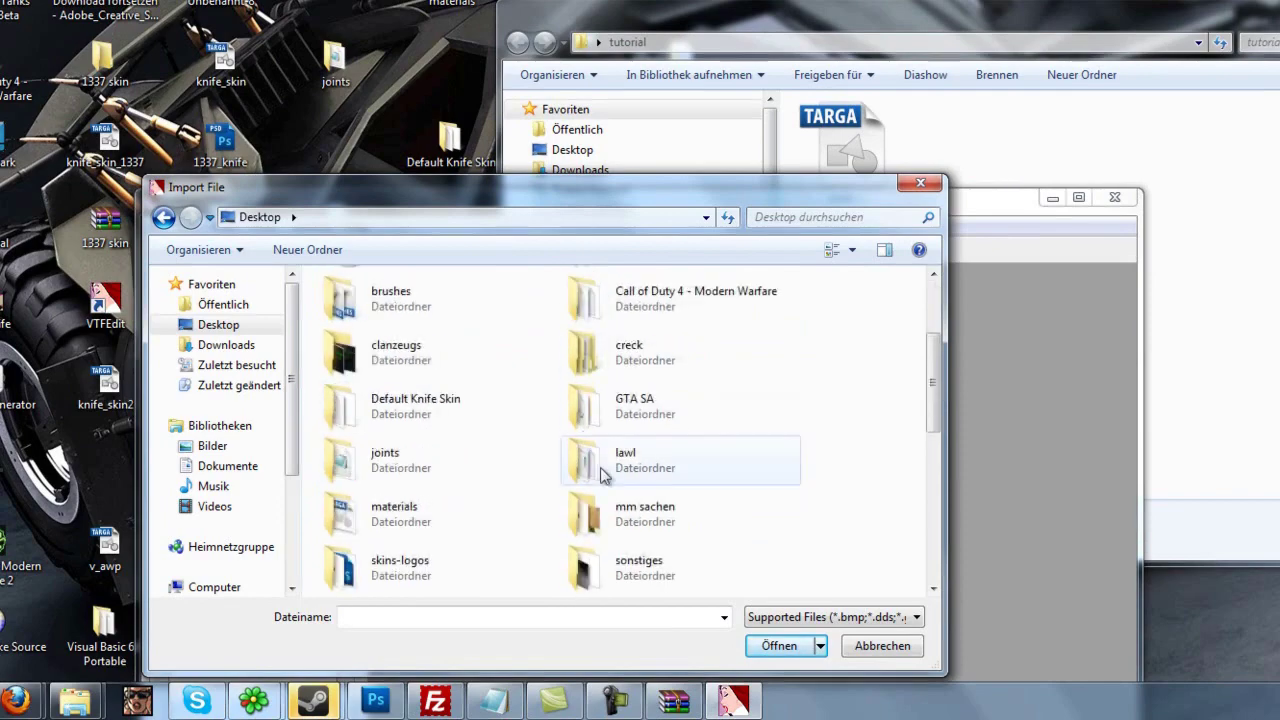
{"action": "double_click", "coordinate": [640, 278]}
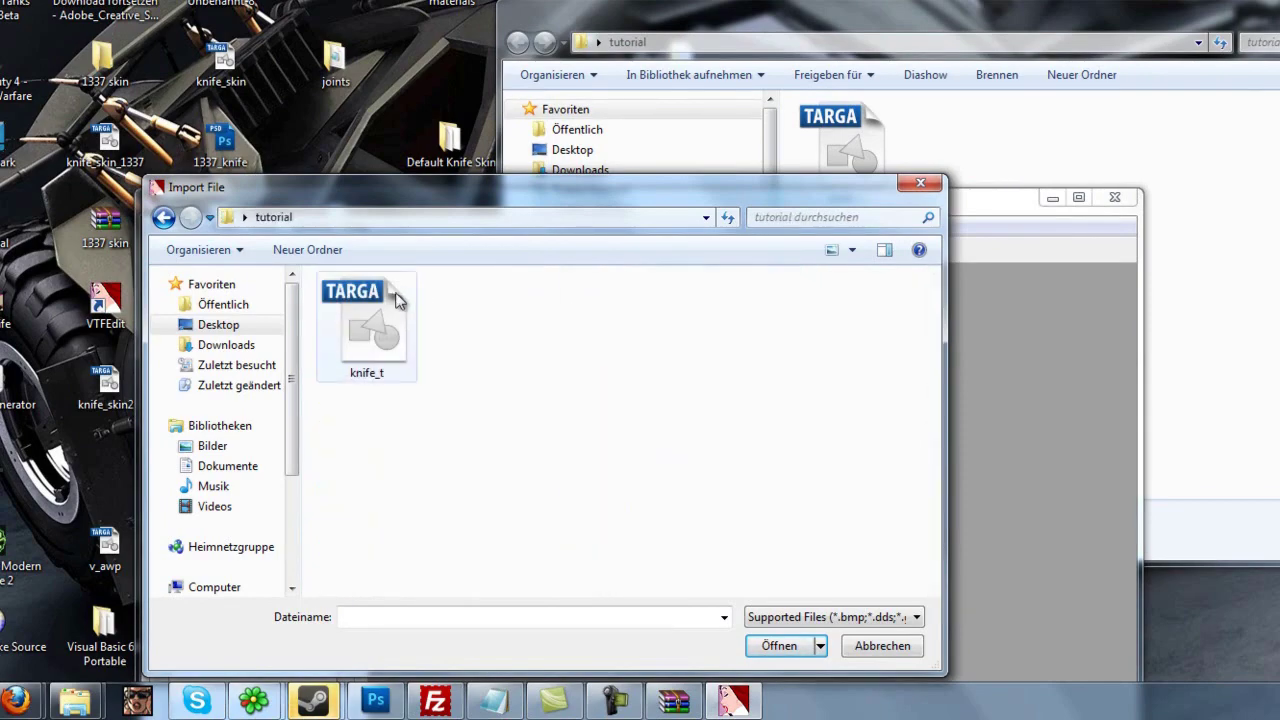
{"action": "double_click", "coordinate": [397, 300]}
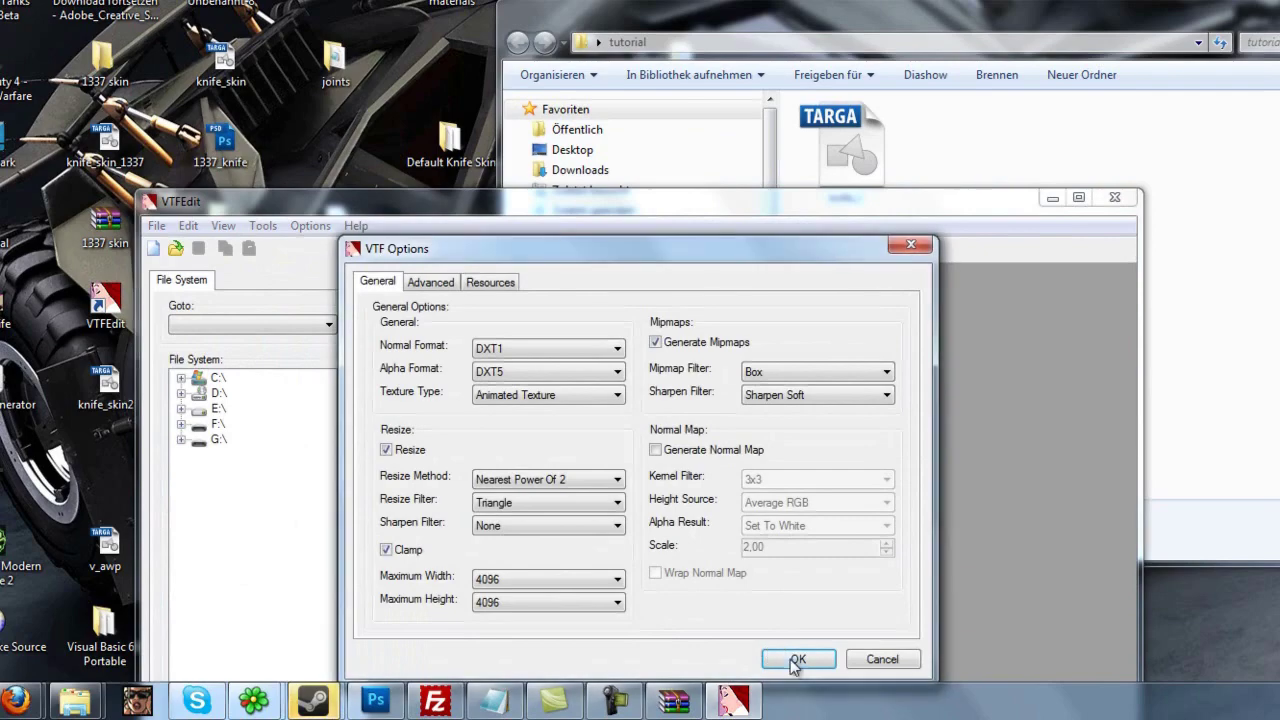
{"action": "left_click", "coordinate": [797, 659]}
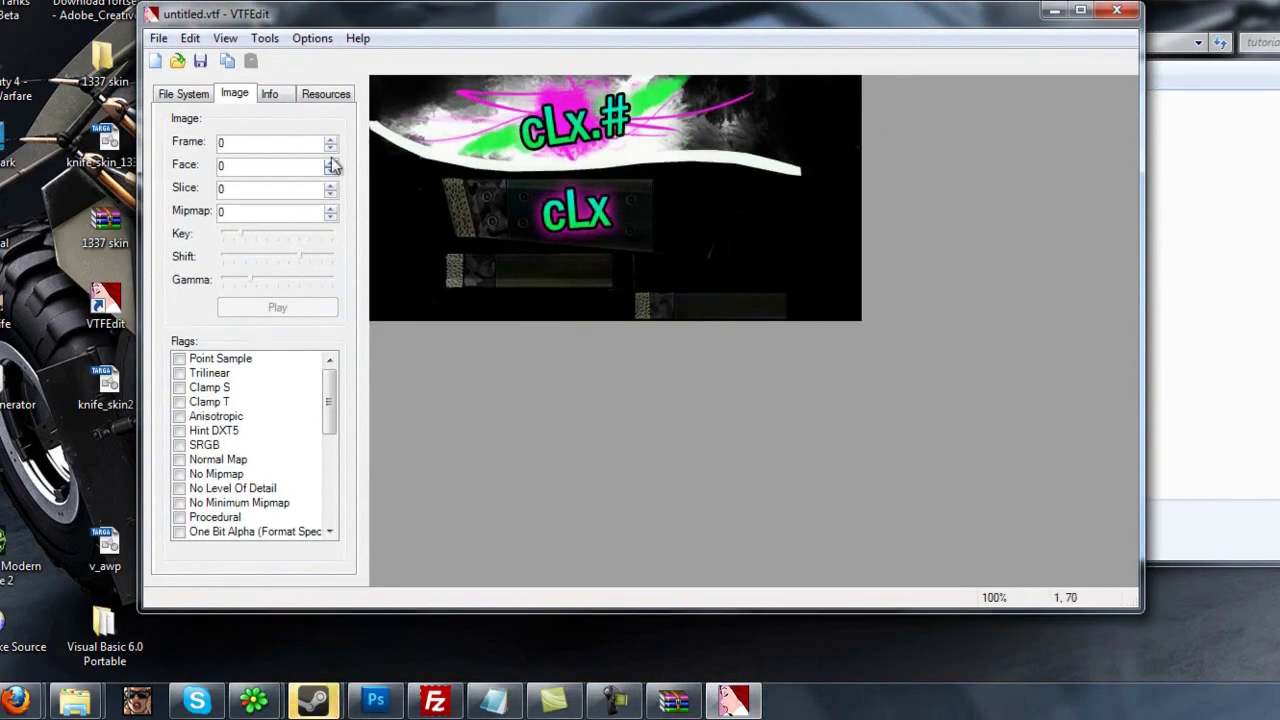
Save the imported texture as a VTF file named knife_t in the tutorial folder.
{"action": "left_click", "coordinate": [159, 39]}
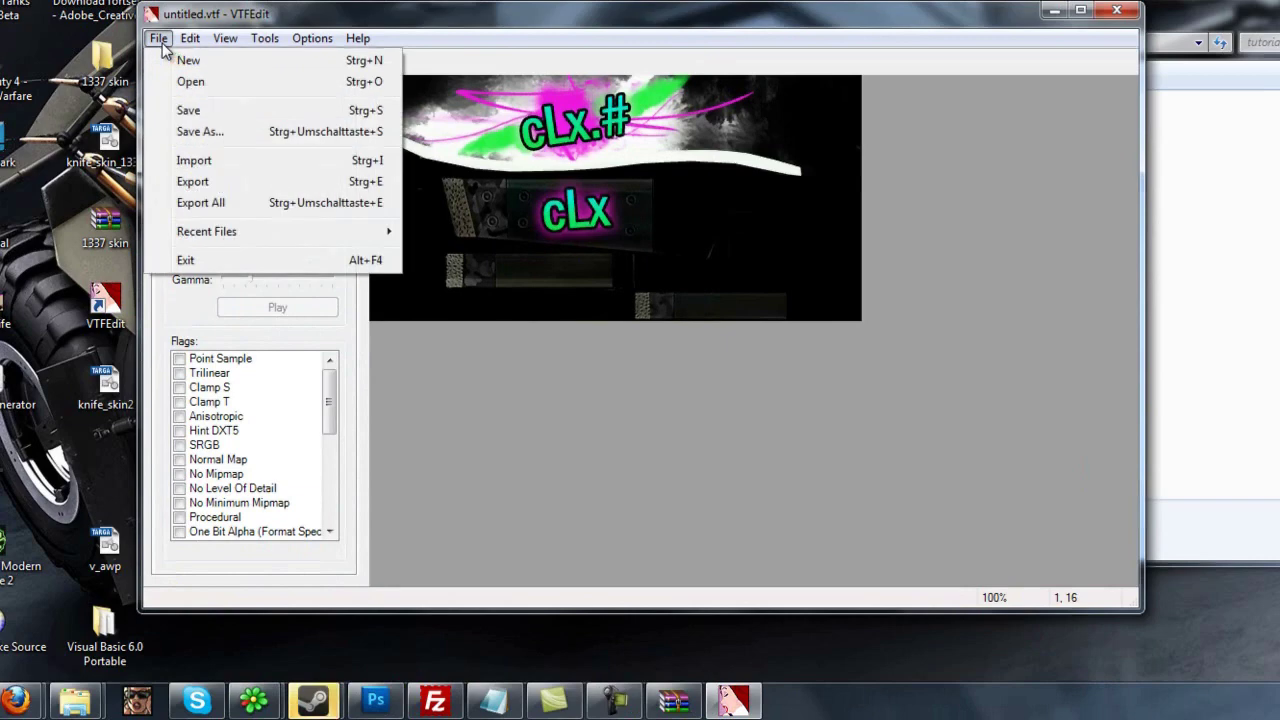
{"action": "left_click", "coordinate": [201, 131]}
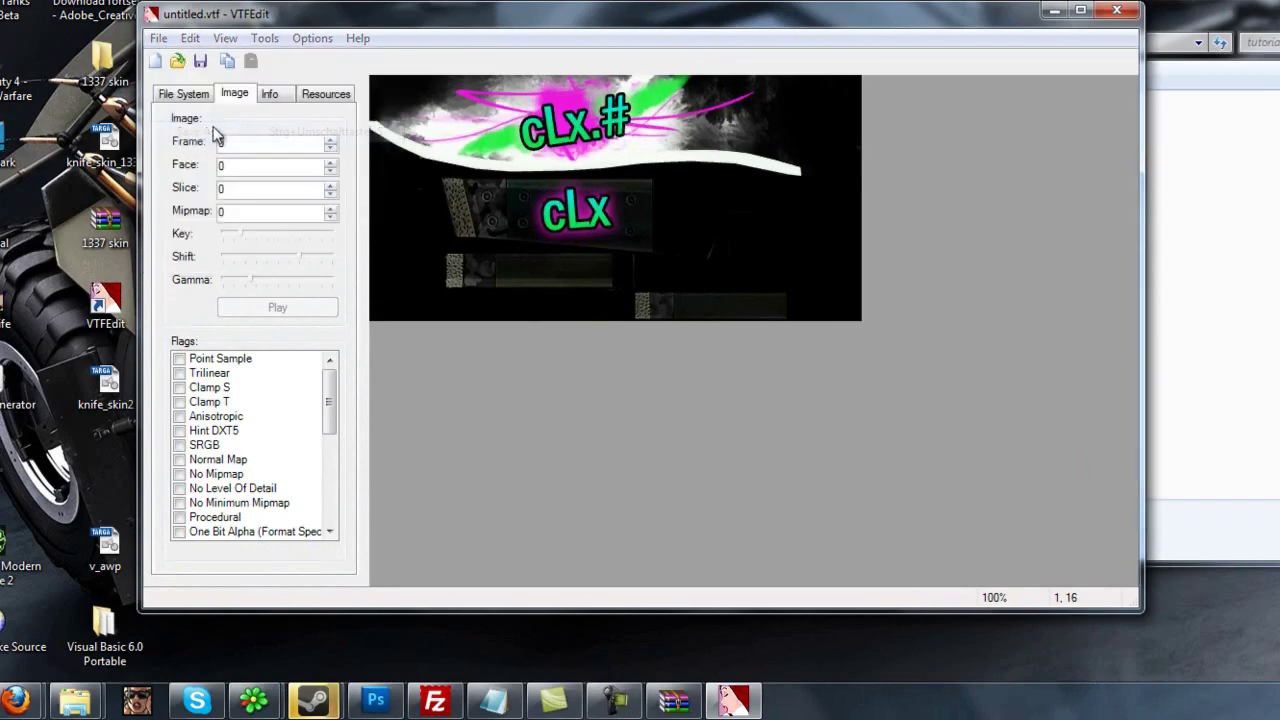
{"action": "type", "text": "knife_t"}
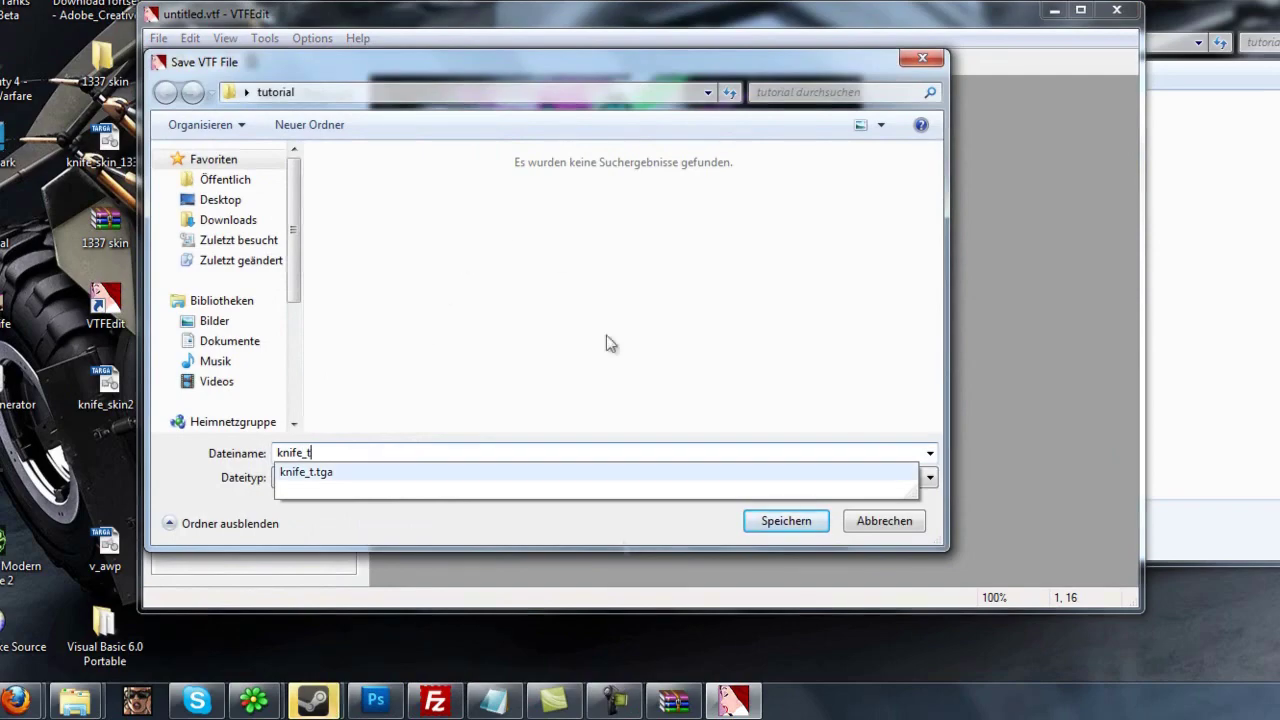
{"action": "left_click", "coordinate": [582, 521]}
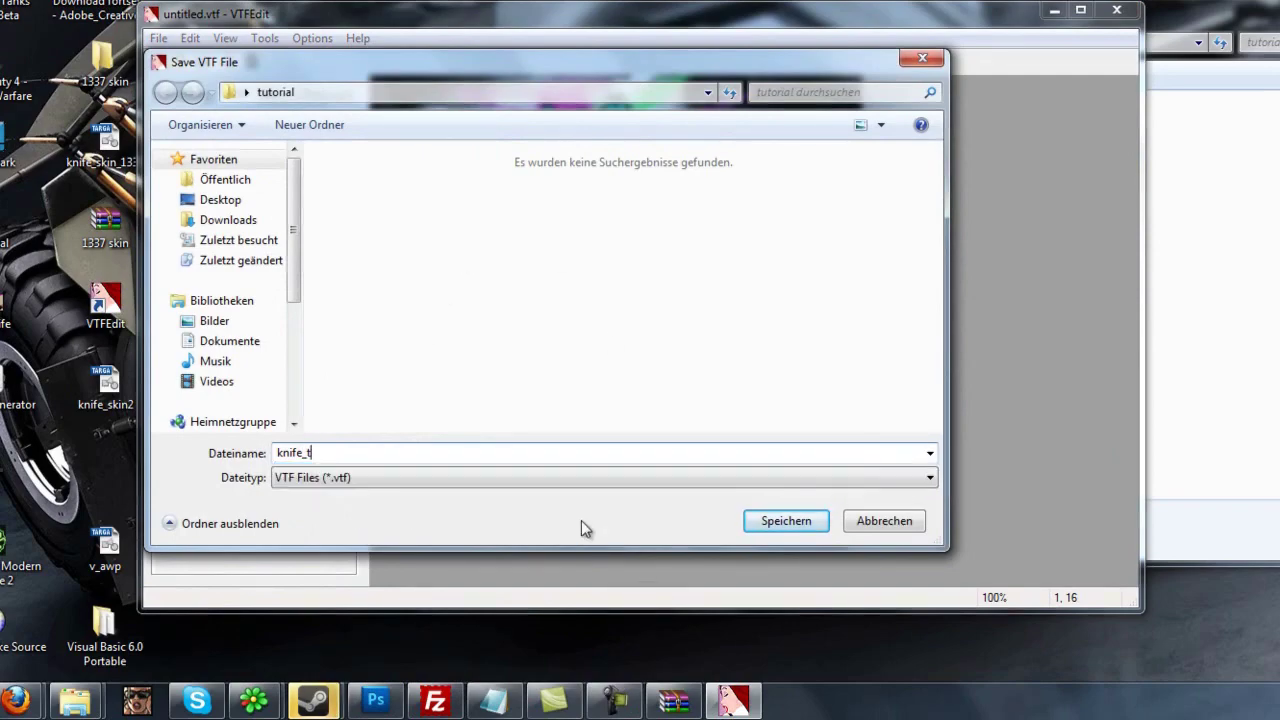
{"action": "left_click", "coordinate": [790, 522]}
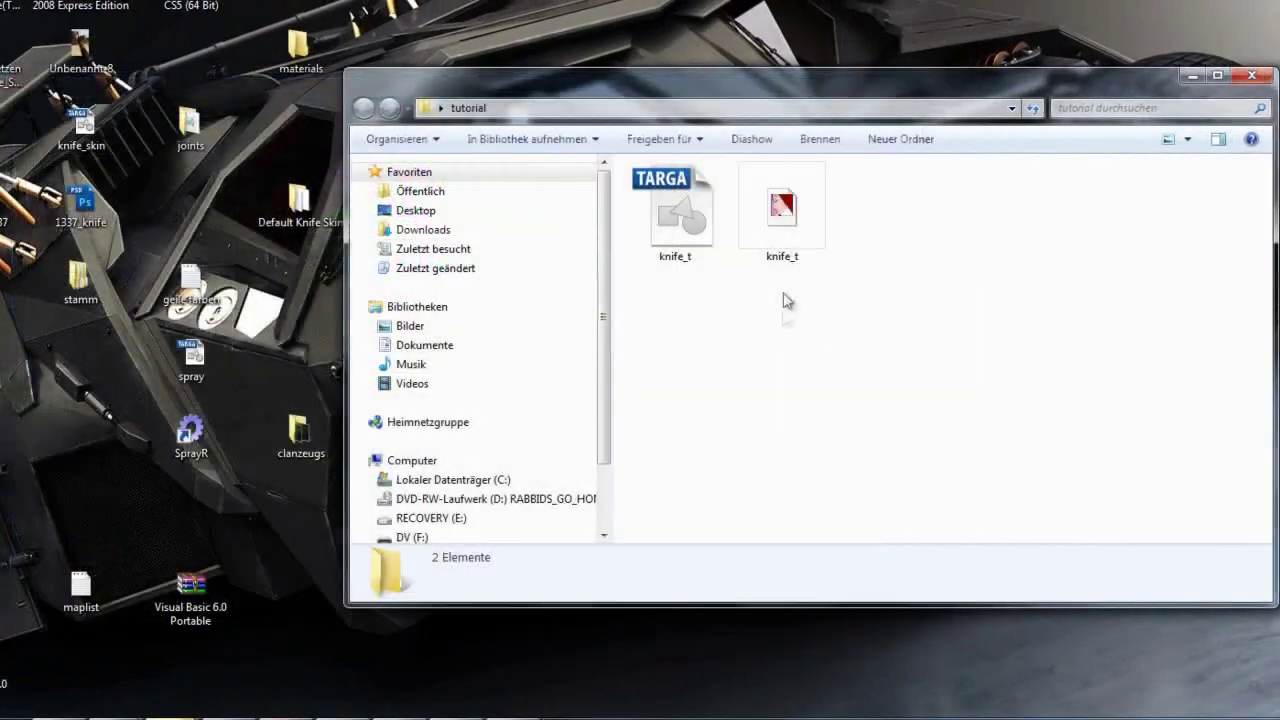
{"action": "left_click_drag", "start_coordinate": [834, 357], "coordinate": [766, 190]}
{"action": "left_click_drag", "start_coordinate": [887, 411], "coordinate": [747, 193]}
{"action": "left_click_drag", "start_coordinate": [754, 334], "coordinate": [791, 195]}
In a second Explorer window, browse drive C: to Program Files (x86), Steam and its steamapps folder.
{"action": "left_click", "coordinate": [22, 718]}
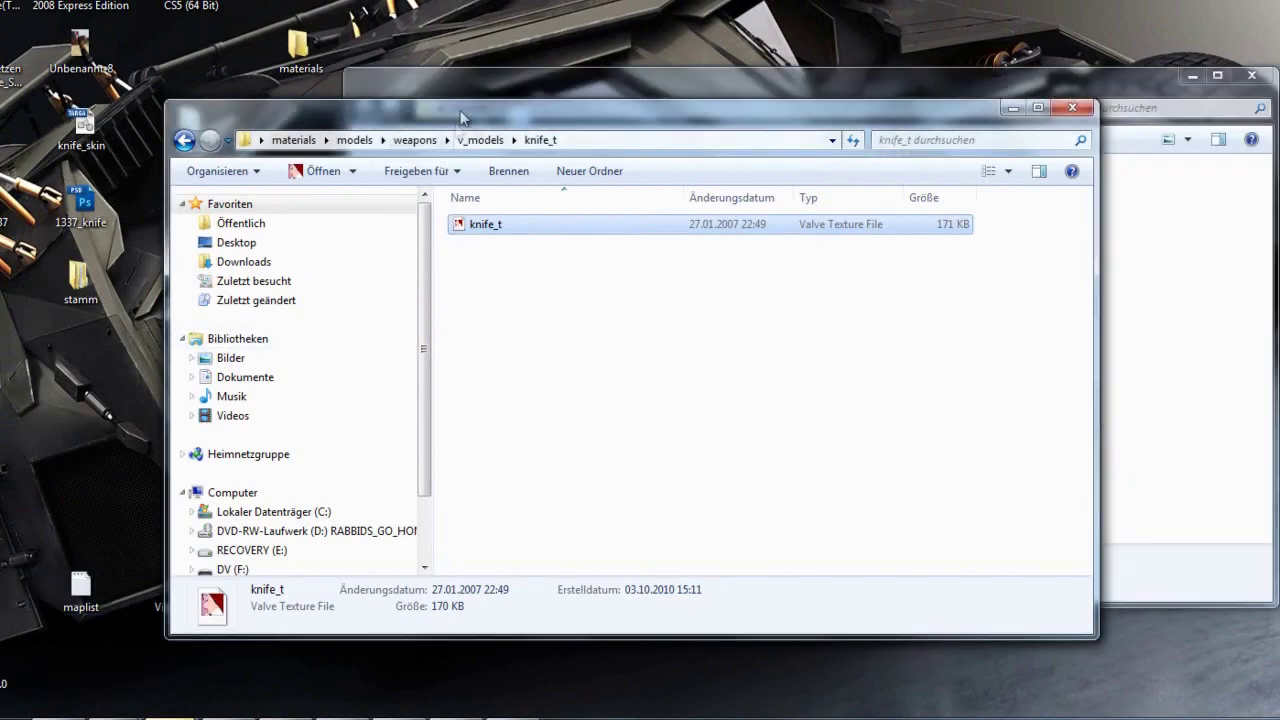
{"action": "left_click_drag", "start_coordinate": [457, 105], "coordinate": [339, 88]}
{"action": "left_click", "coordinate": [163, 495]}
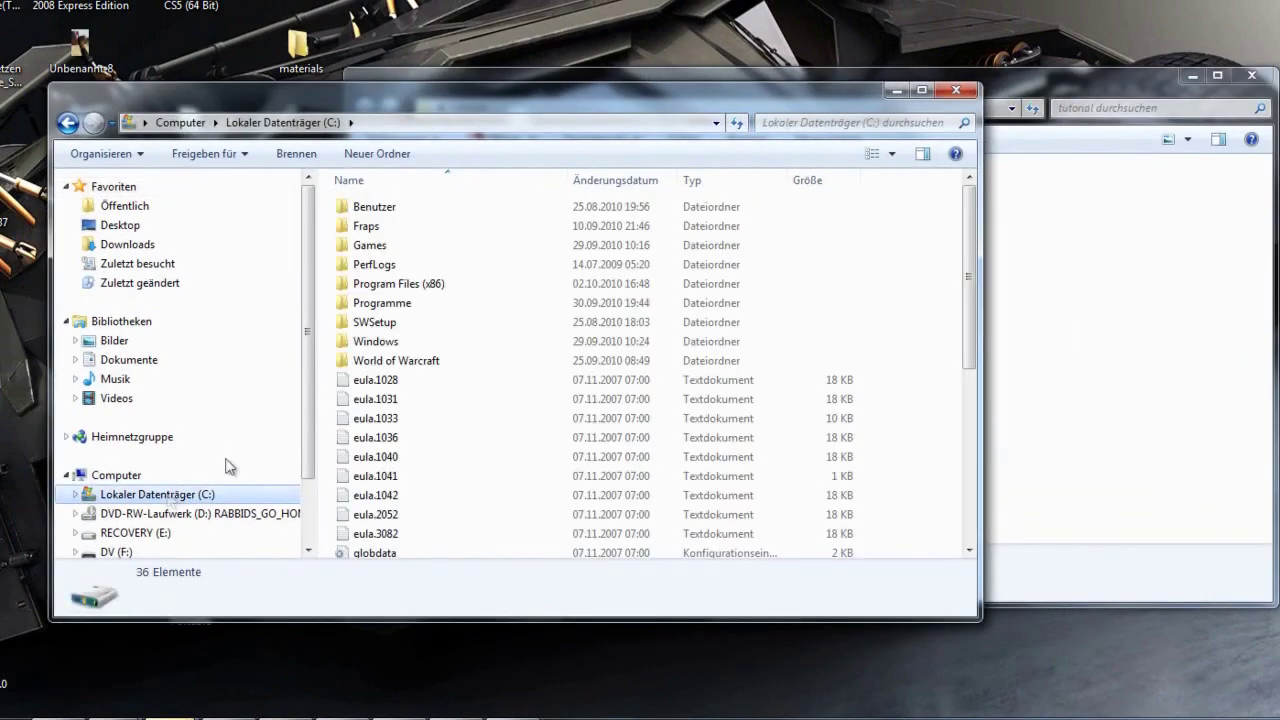
{"action": "double_click", "coordinate": [405, 288]}
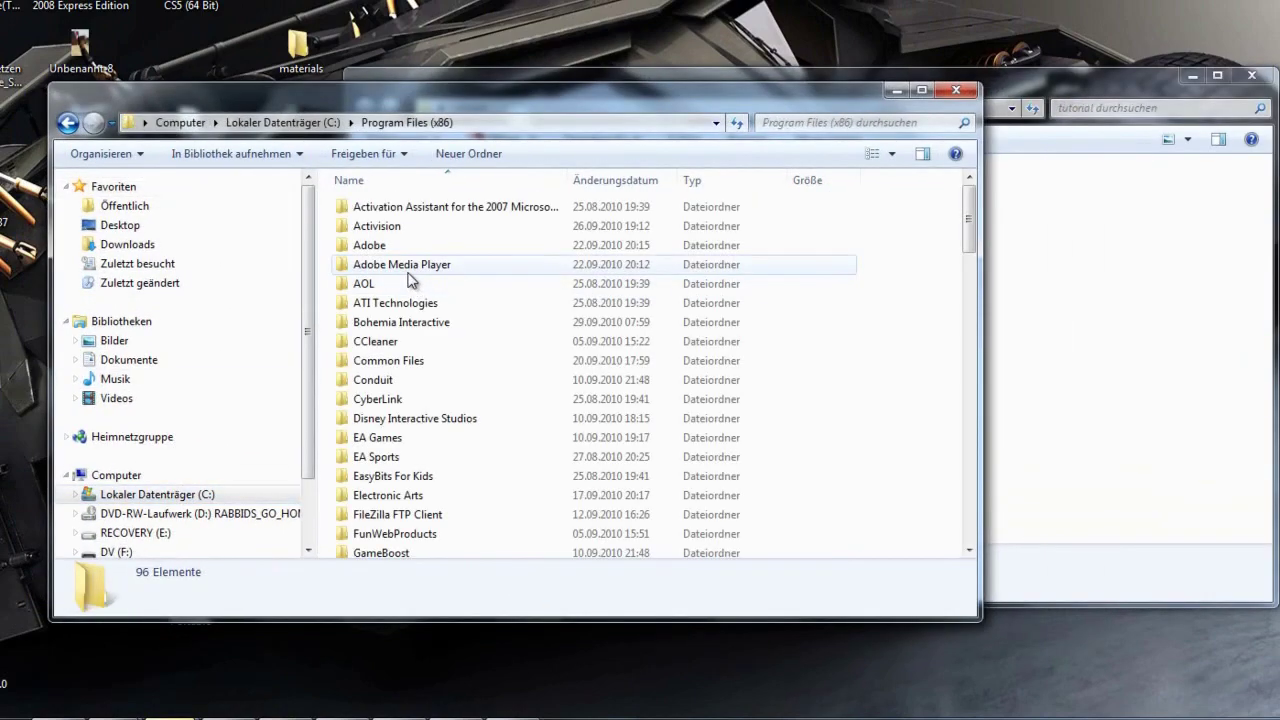
{"action": "type", "text": "sk"}
{"action": "double_click", "coordinate": [392, 337]}
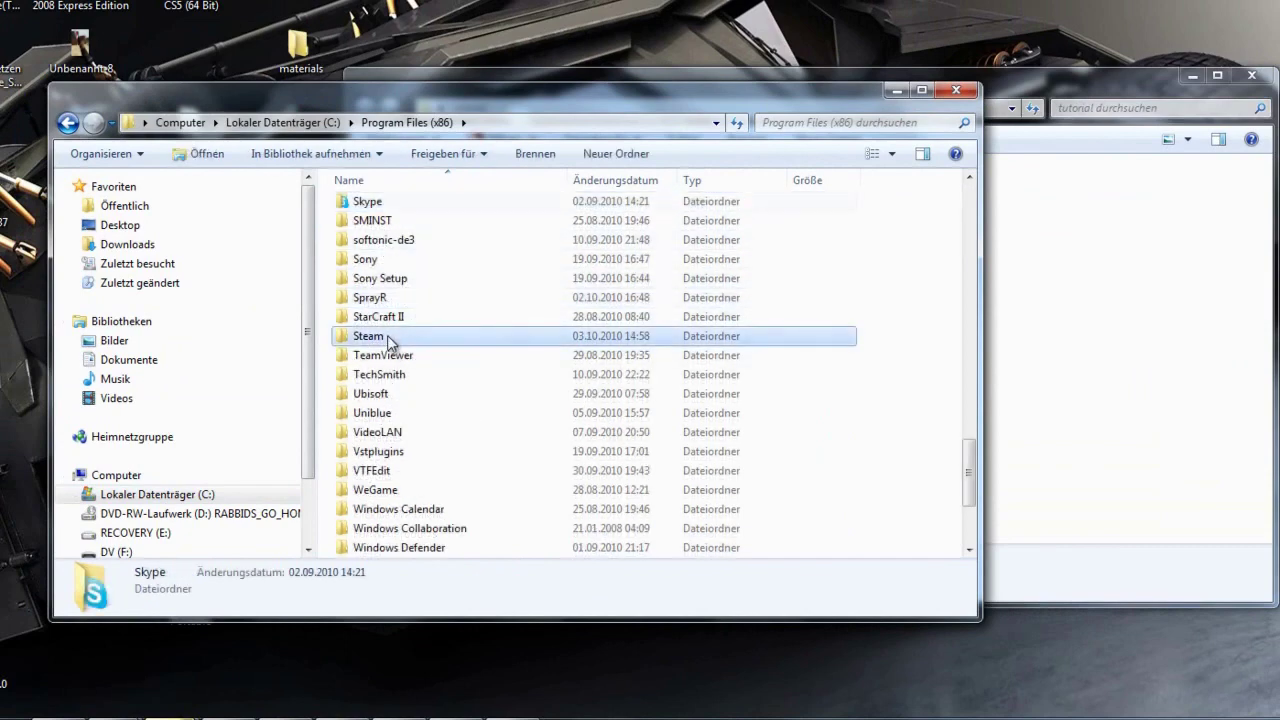
{"action": "double_click", "coordinate": [378, 418]}
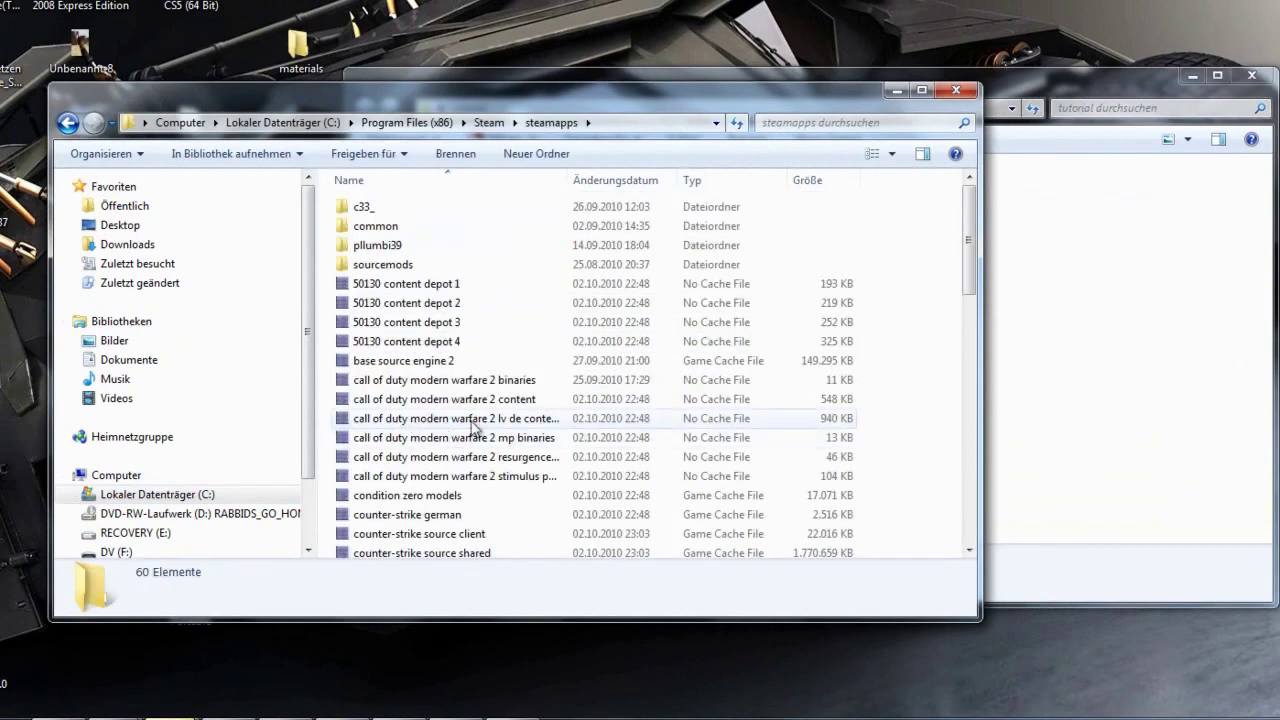
Open the Steam account's folder, then counter-strike source and its cstrike folder.
{"action": "left_click", "coordinate": [363, 207]}
{"action": "double_click", "coordinate": [363, 207]}
{"action": "double_click", "coordinate": [407, 230]}
{"action": "double_click", "coordinate": [370, 245]}
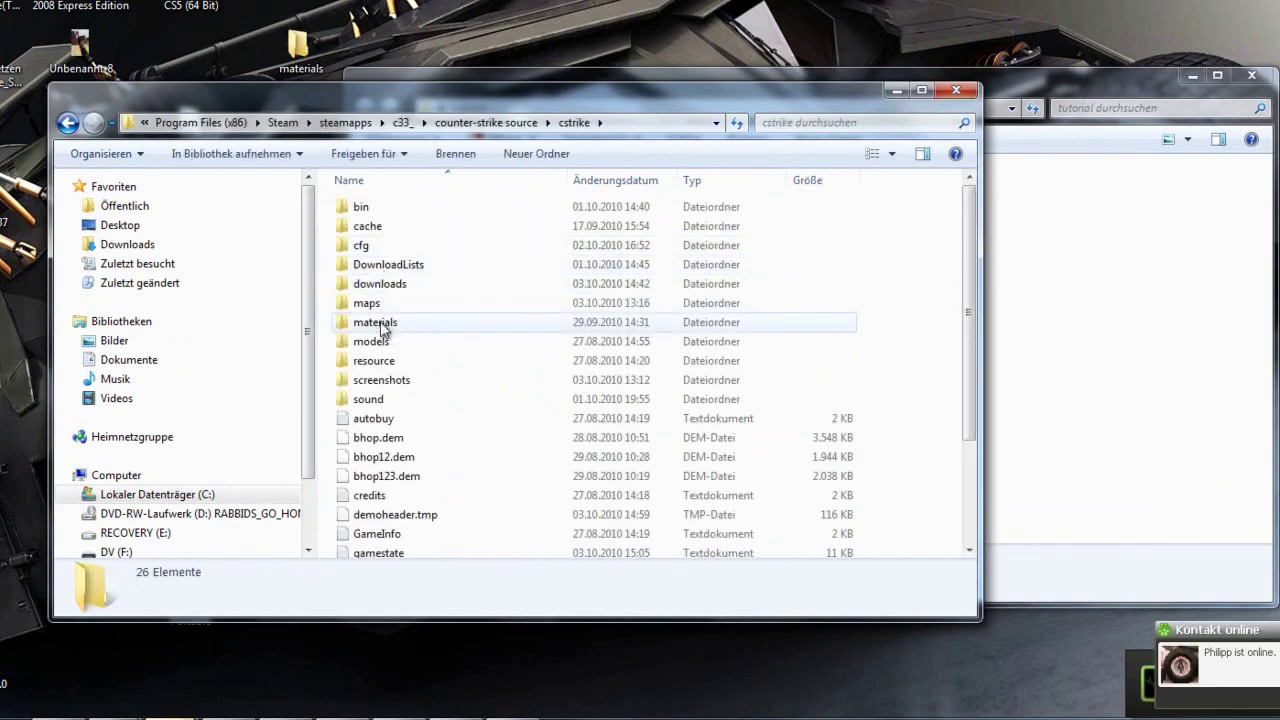
Browse from cstrike through materials, models, weapons and v_models into the knife_t folder.
{"action": "double_click", "coordinate": [375, 322]}
{"action": "double_click", "coordinate": [379, 266]}
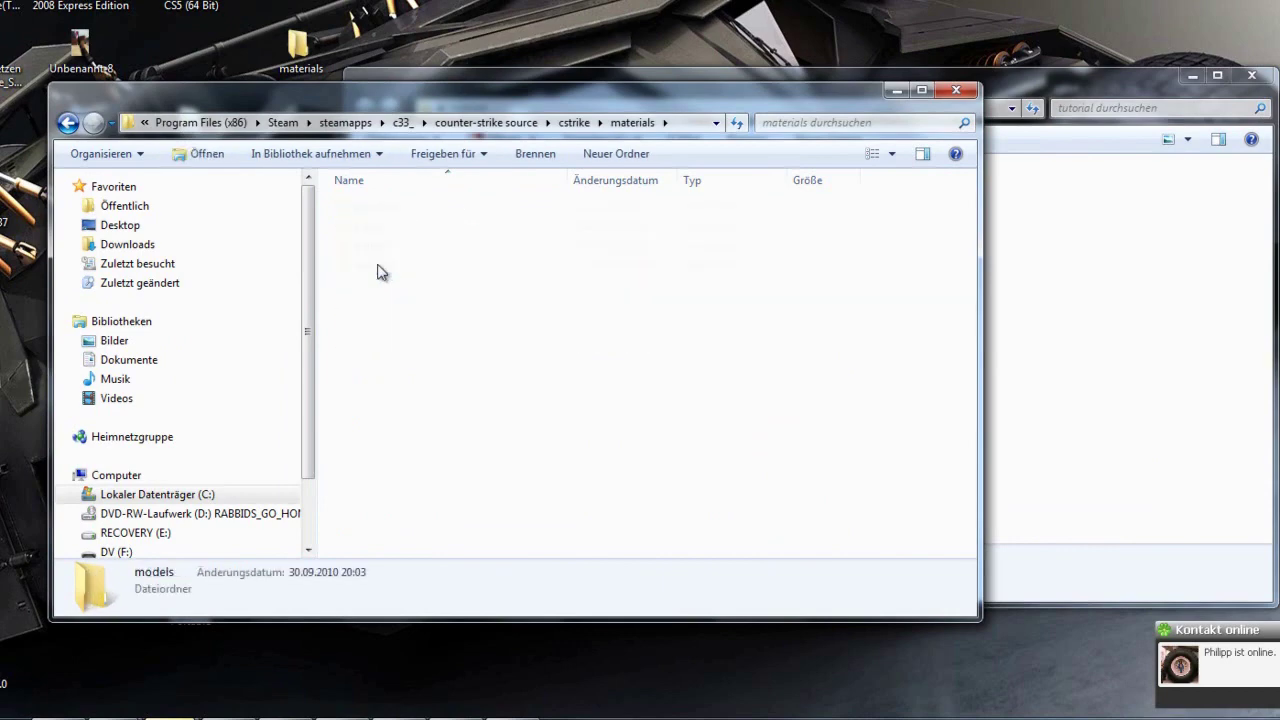
{"action": "left_click", "coordinate": [379, 268]}
{"action": "double_click", "coordinate": [379, 266]}
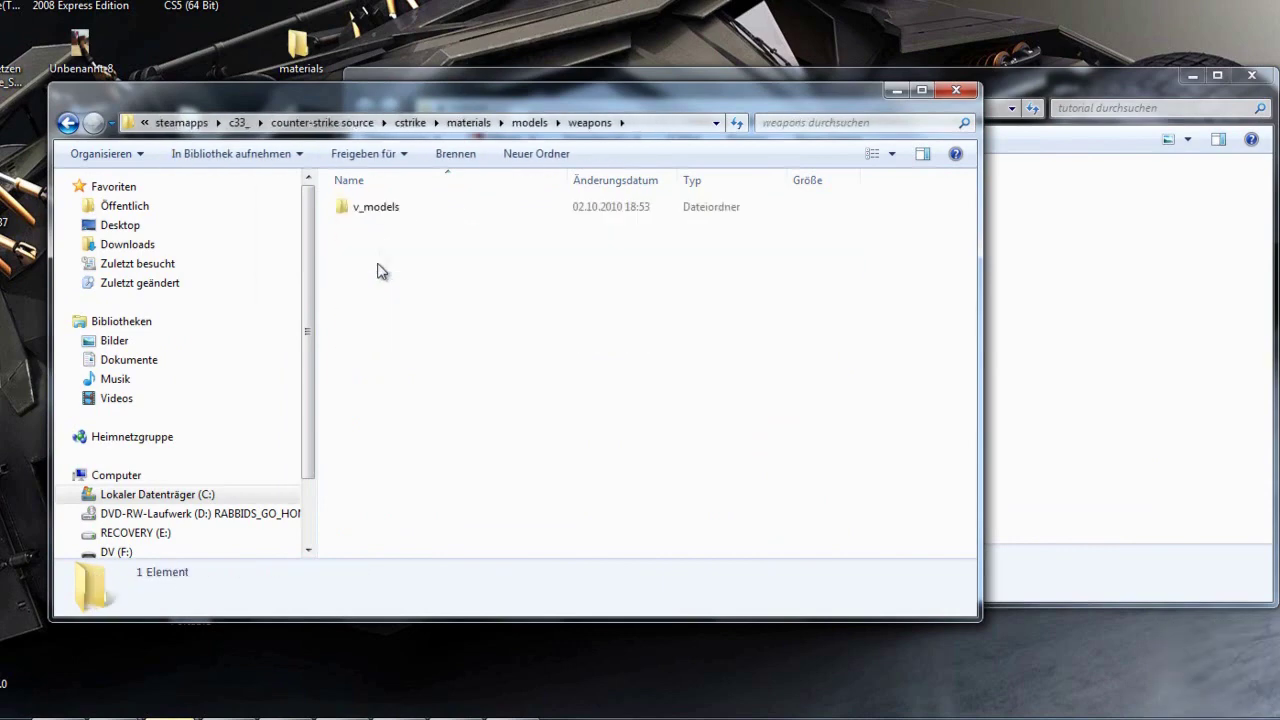
{"action": "double_click", "coordinate": [380, 212]}
{"action": "left_click", "coordinate": [381, 217]}
{"action": "double_click", "coordinate": [381, 218]}
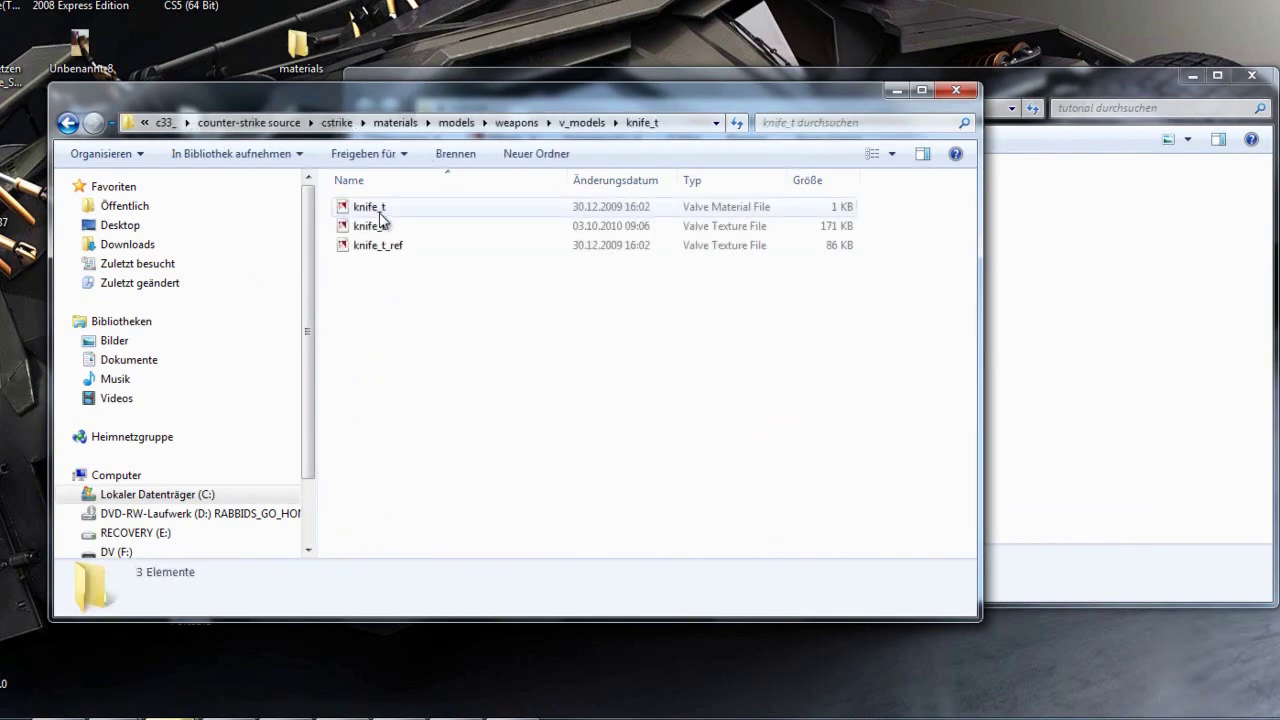
View the existing knife_t Valve Texture File from the game folder in VTFEdit and close it again.
{"action": "left_click", "coordinate": [364, 230]}
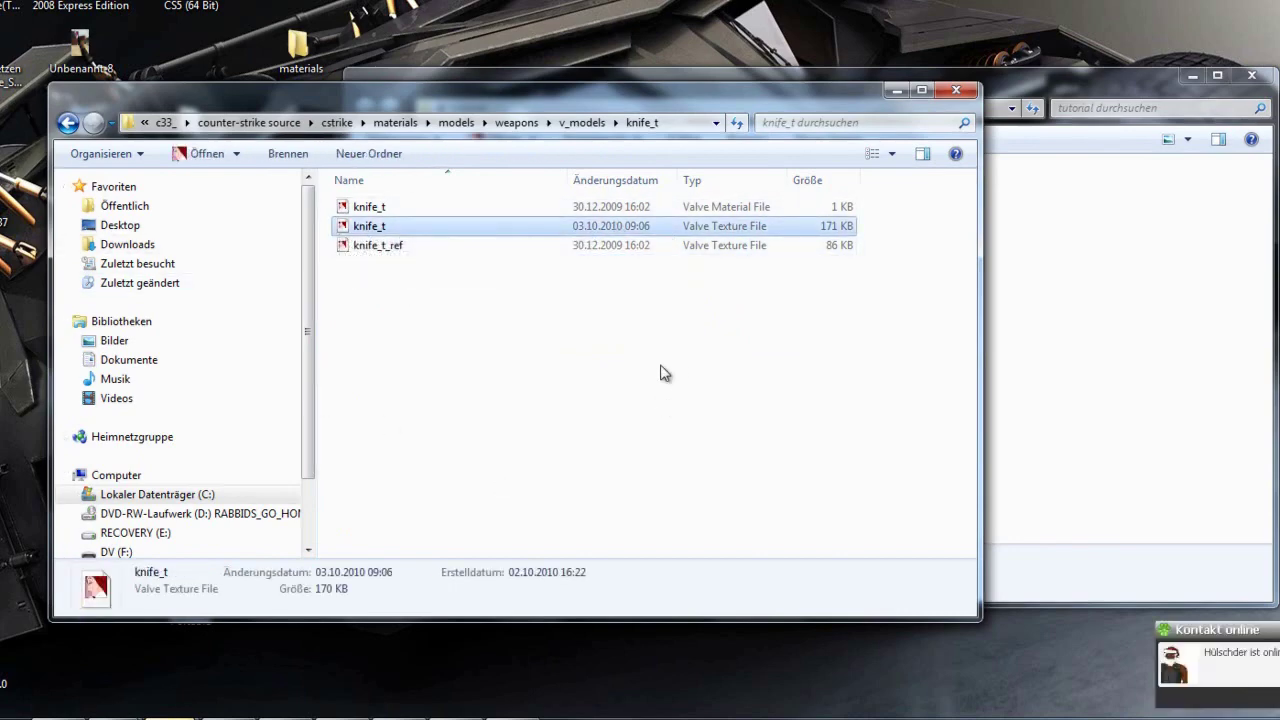
{"action": "double_click", "coordinate": [384, 229]}
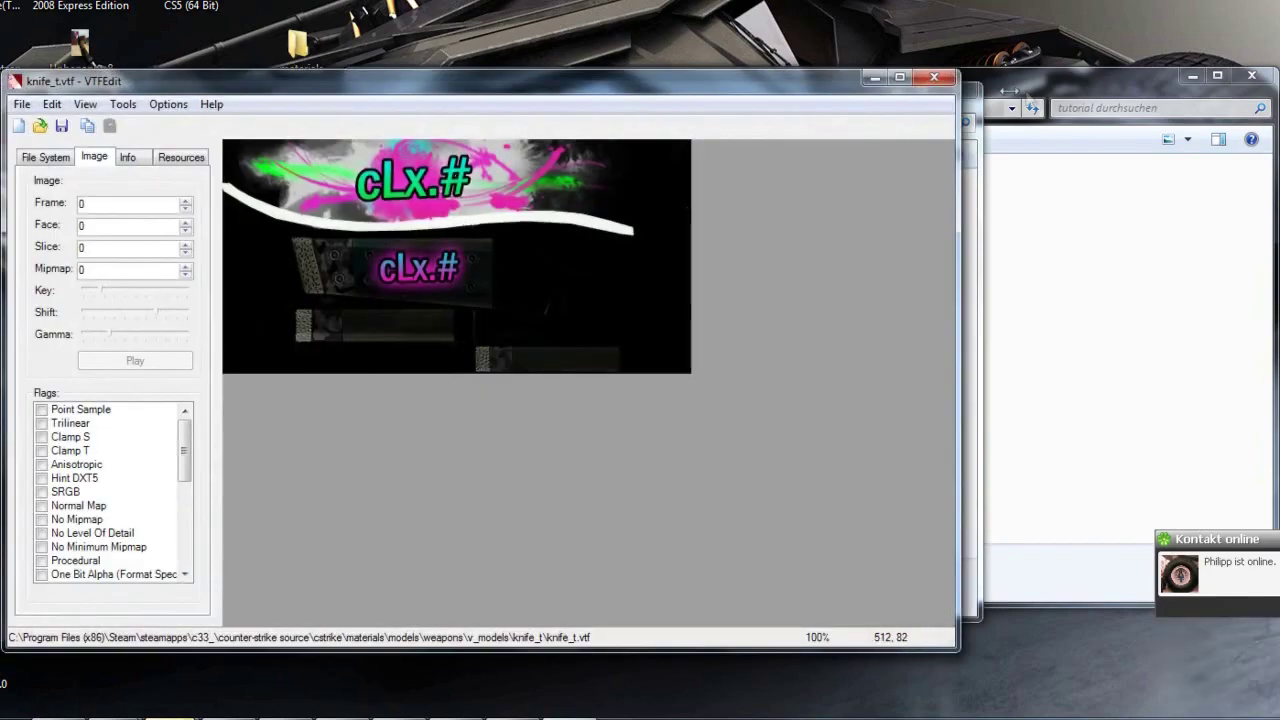
{"action": "left_click", "coordinate": [938, 81]}
Rename the existing knife_t Valve Texture File in the game folder to knife_t_lol.
{"action": "right_click", "coordinate": [378, 234]}
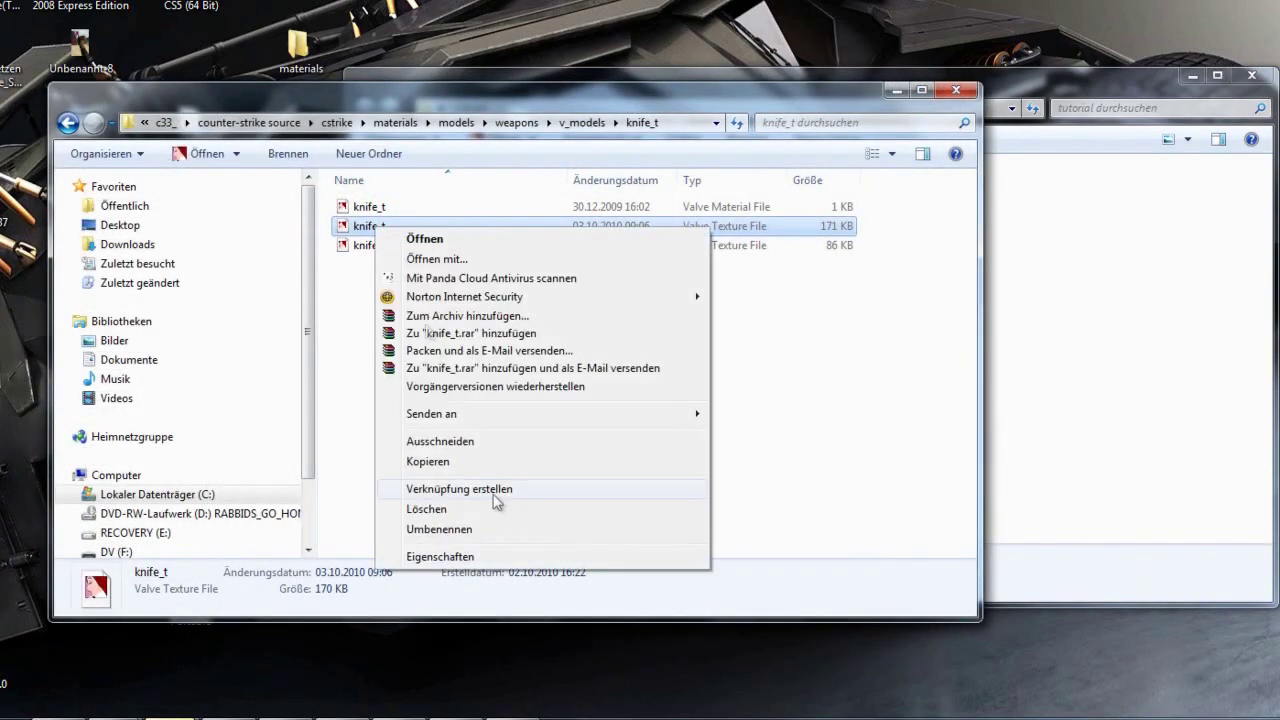
{"action": "left_click", "coordinate": [440, 529]}
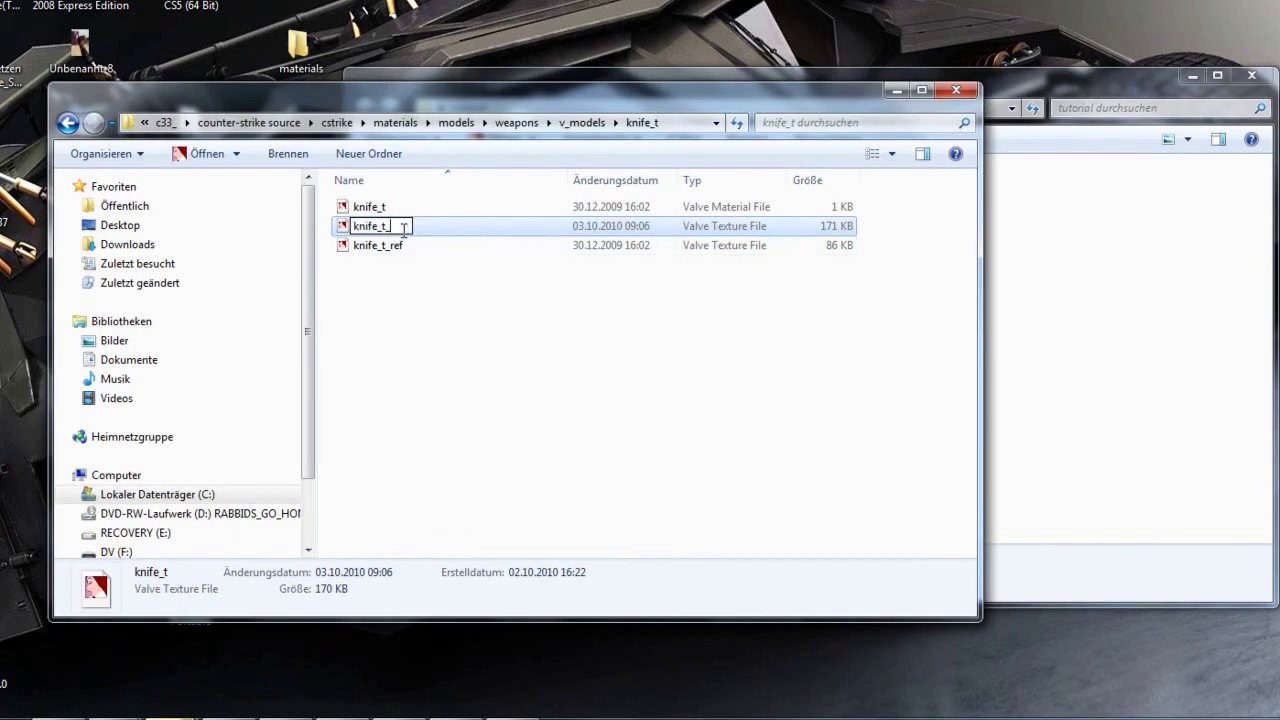
{"action": "type", "text": "_lol"}
{"action": "key", "text": "Return"}
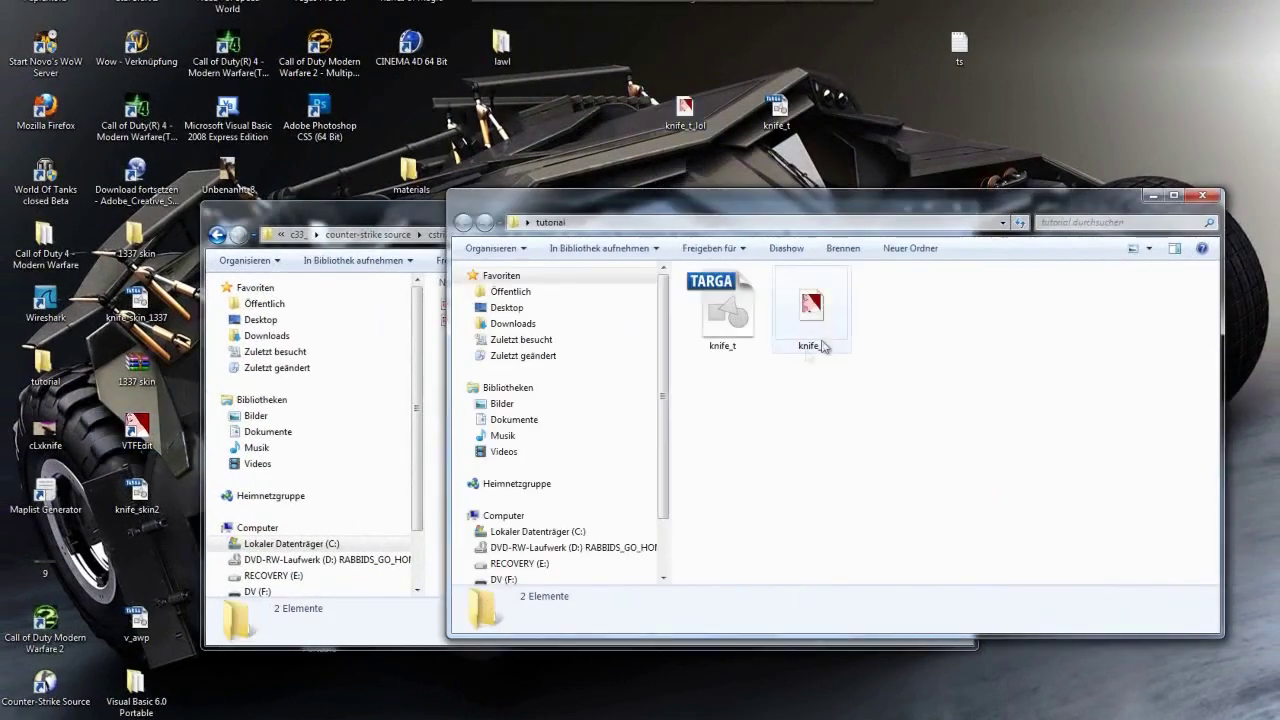
Move the new knife_t VTF file from the tutorial folder into the game's knife_t folder.
{"action": "left_click_drag", "start_coordinate": [790, 213], "coordinate": [962, 213]}
{"action": "left_click", "coordinate": [960, 316]}
{"action": "left_click_drag", "start_coordinate": [960, 318], "coordinate": [468, 418]}
{"action": "left_click_drag", "start_coordinate": [736, 211], "coordinate": [663, 210]}
{"action": "left_click", "coordinate": [895, 208]}
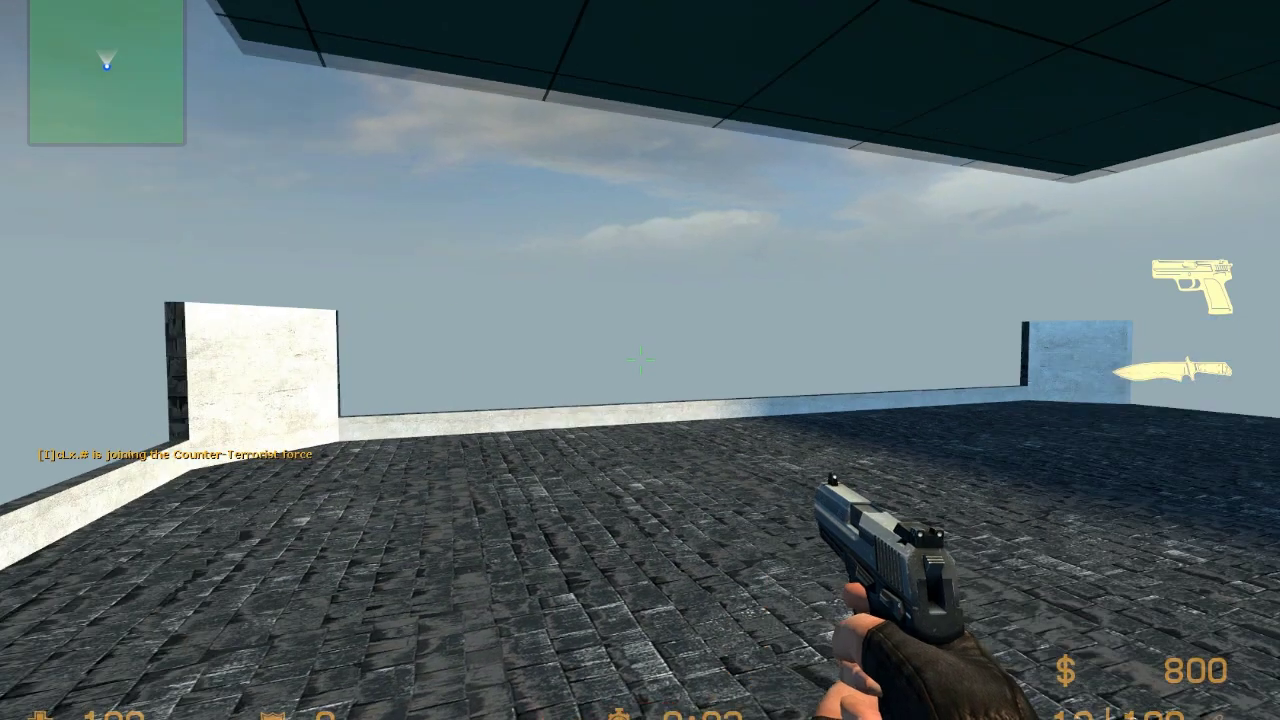
{"action": "key", "text": "3"}
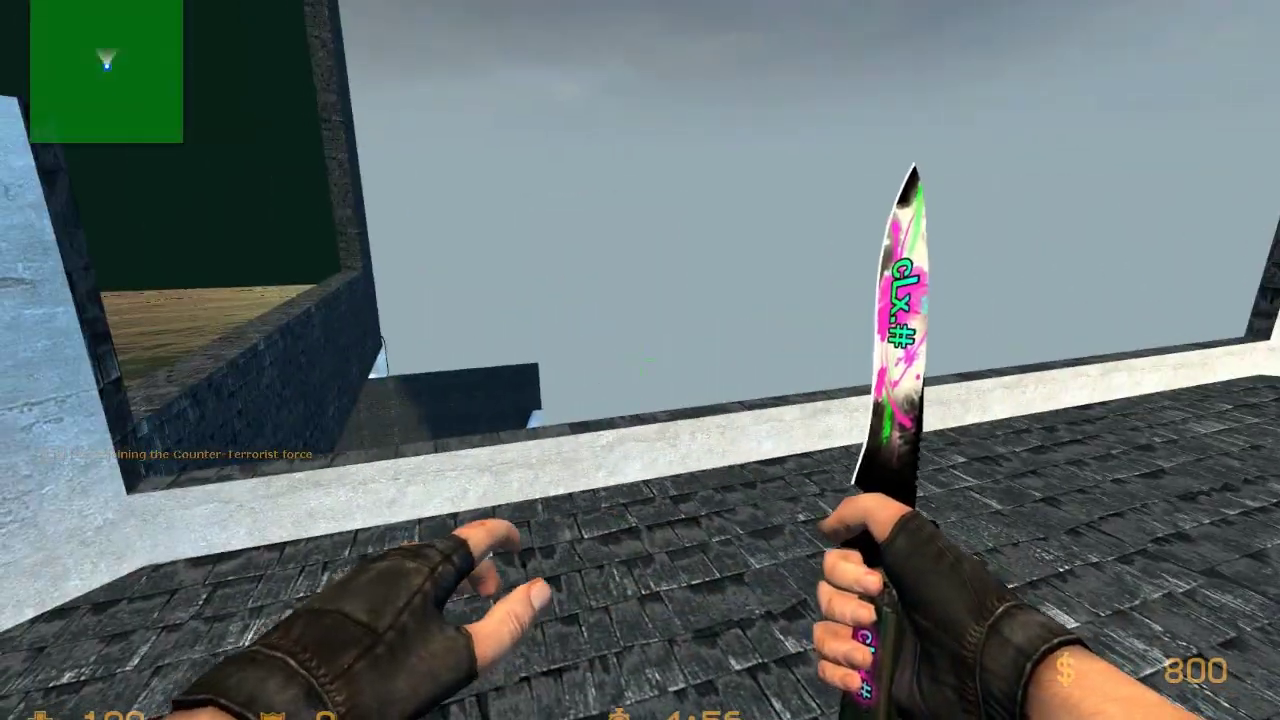
{"action": "left_click", "coordinate": [640, 360]}
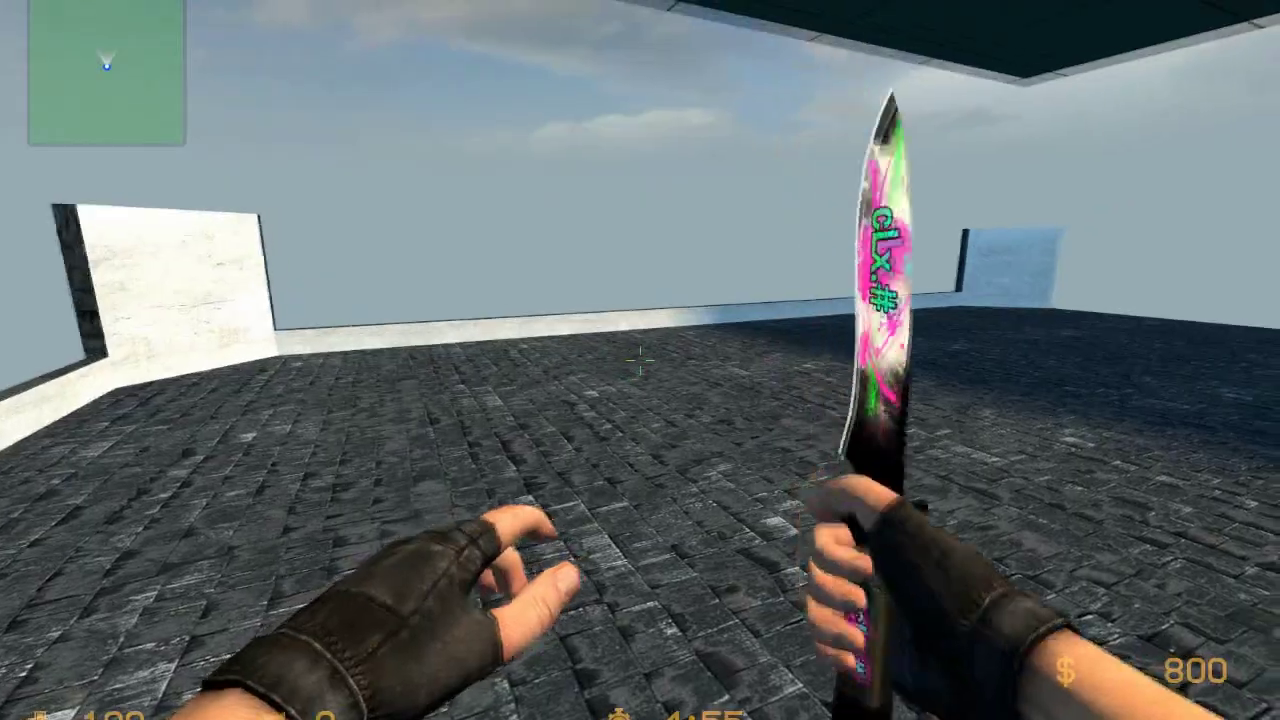